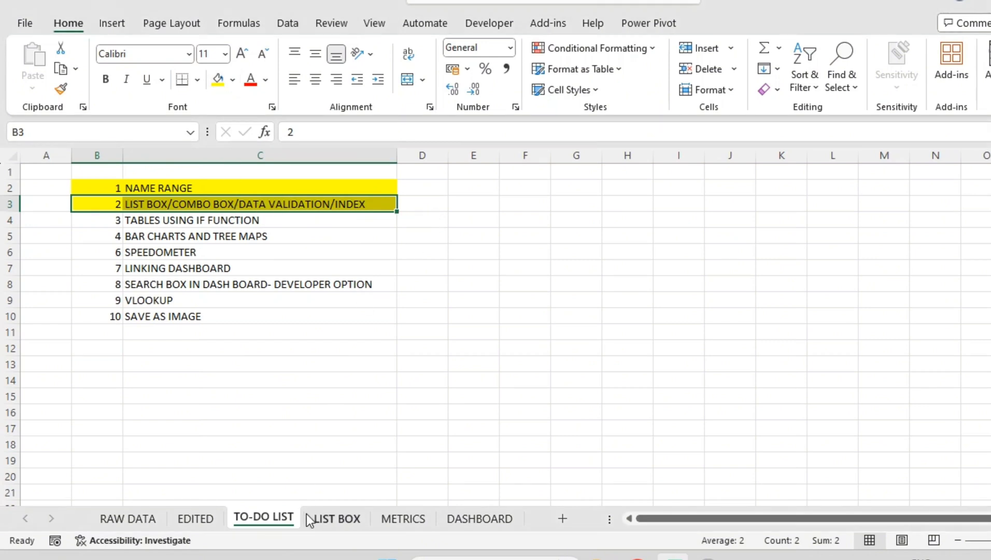
- Review the index and count entries on the LIST BOX sheet and the TEXT BOX items in the METRICS outline, and return to LIST BOX
left_click(346, 518)
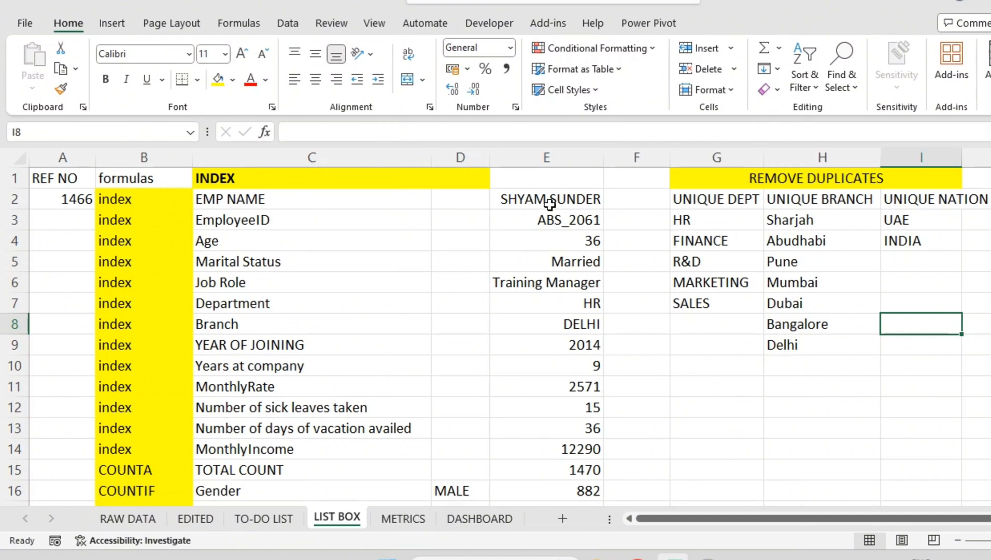
scroll(552, 203, "down", 1)
scroll(553, 202, "up", 1)
scroll(226, 283, "down", 3)
scroll(580, 306, "up", 3)
left_click(417, 518)
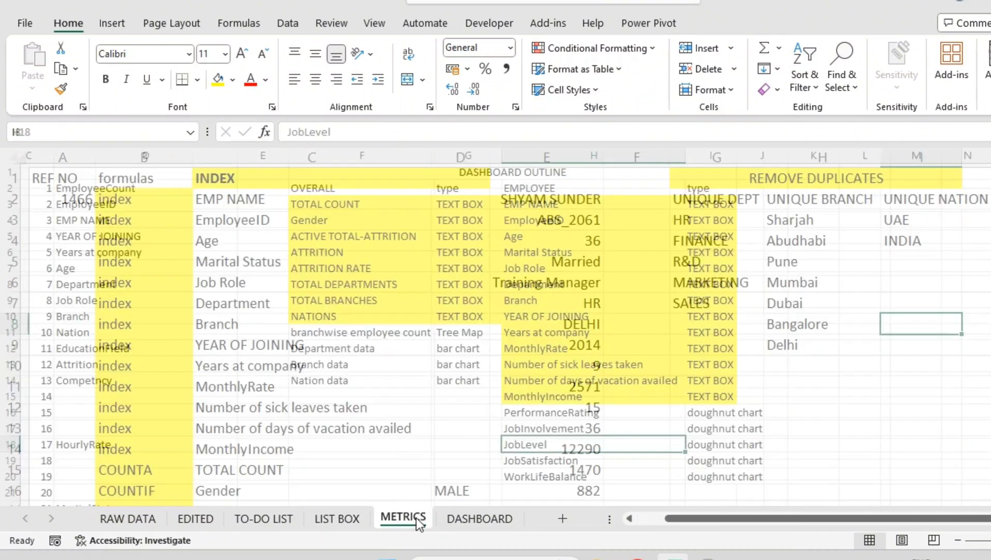
left_click_drag(466, 203, 466, 316)
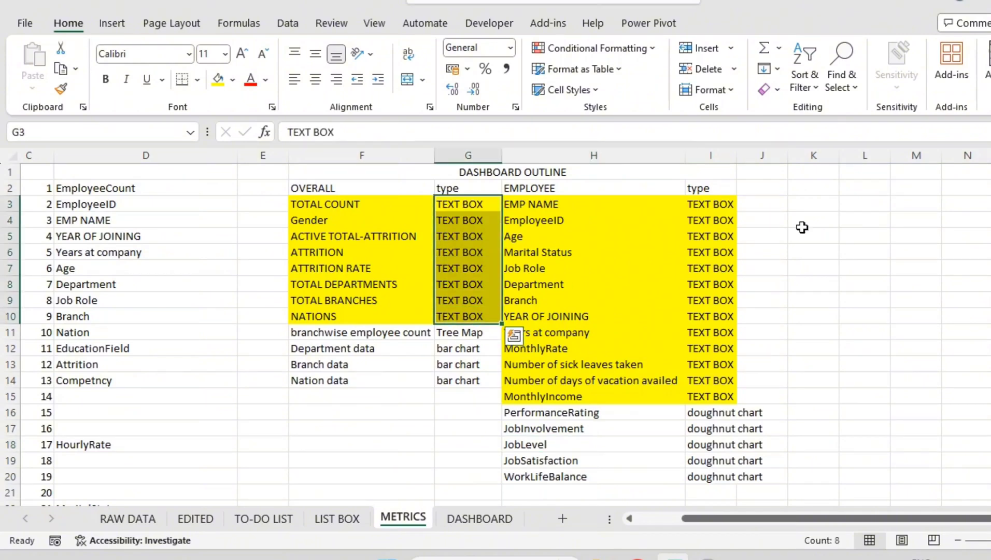
left_click_drag(691, 202, 708, 397)
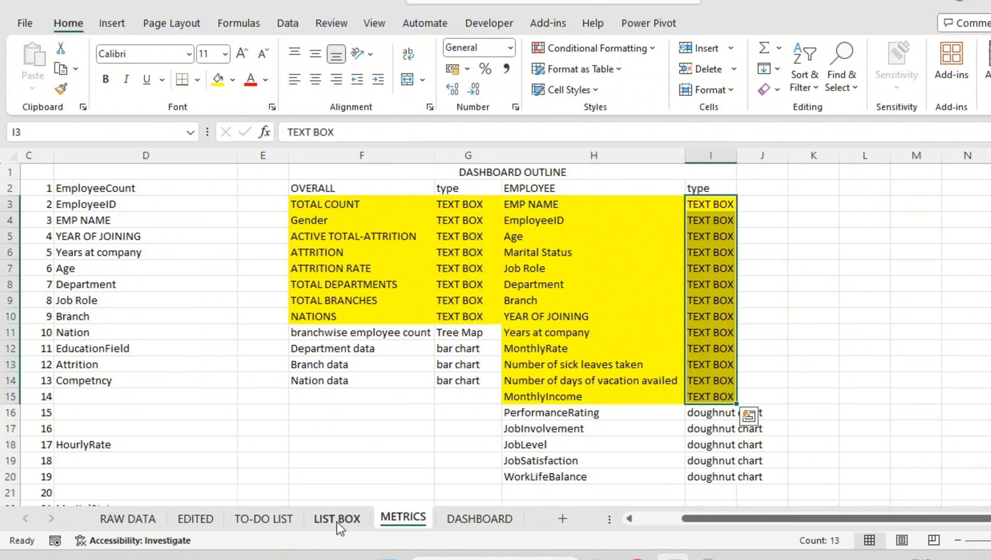
left_click(337, 518)
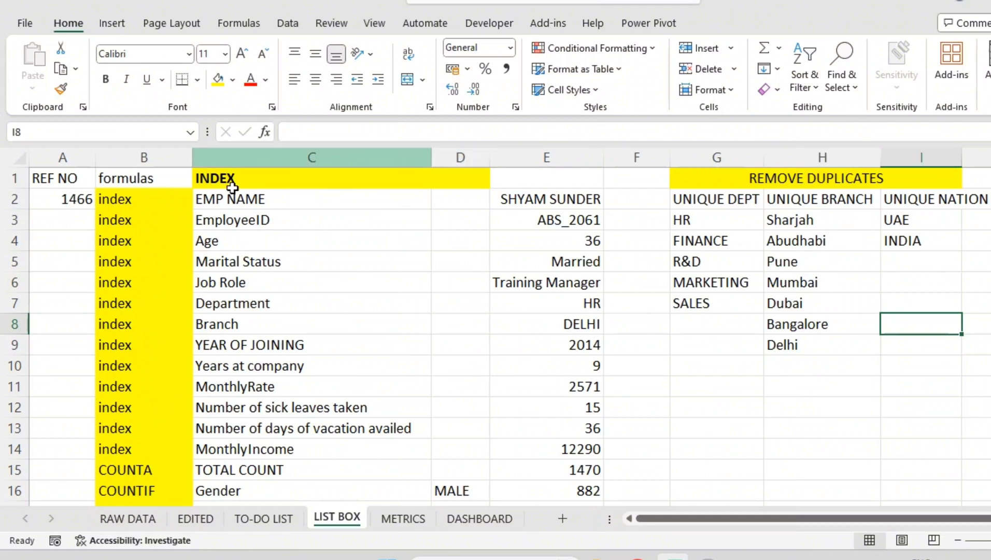
- Try the REF NO selector in A2 with the values 1415 and 1408
left_click(70, 196)
left_click(105, 203)
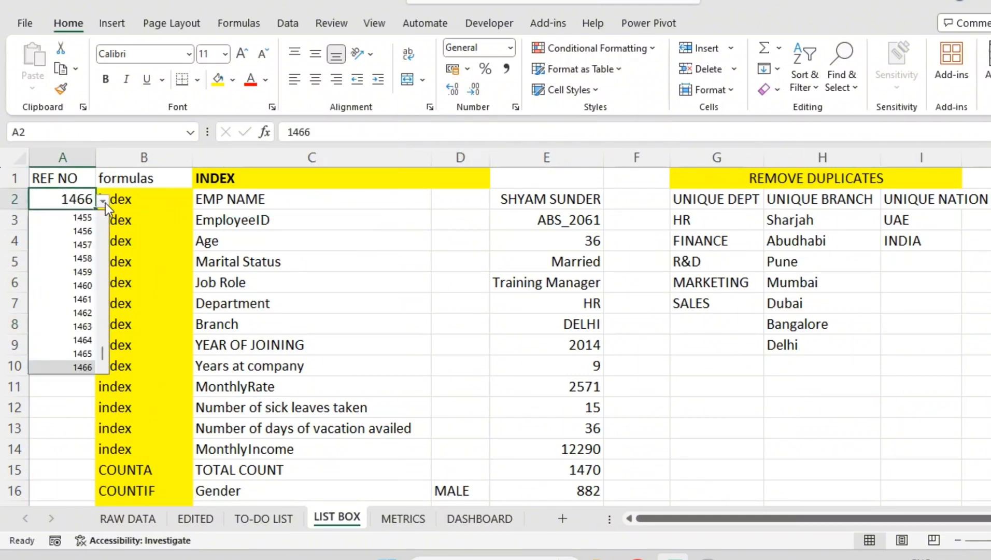
scroll(72, 274, "up", 14)
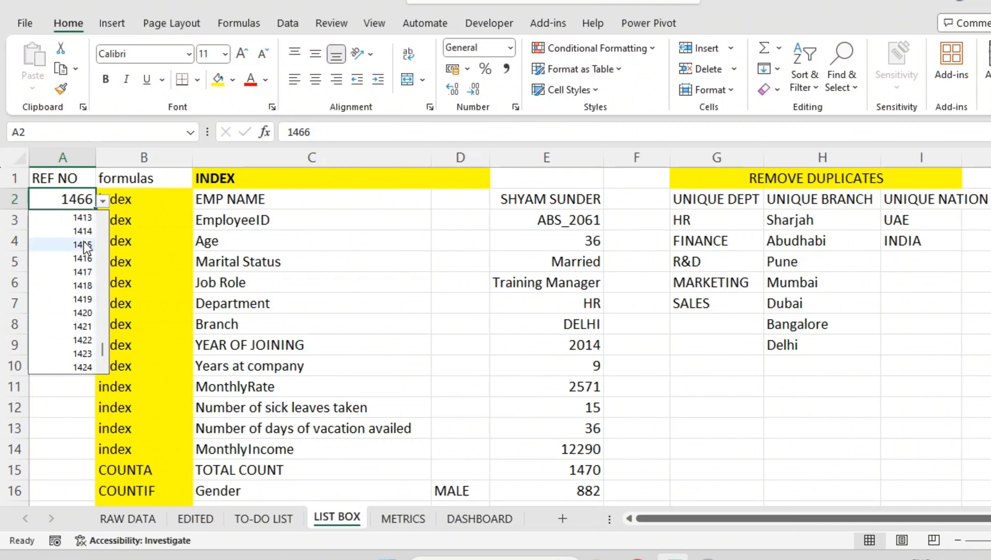
left_click(83, 244)
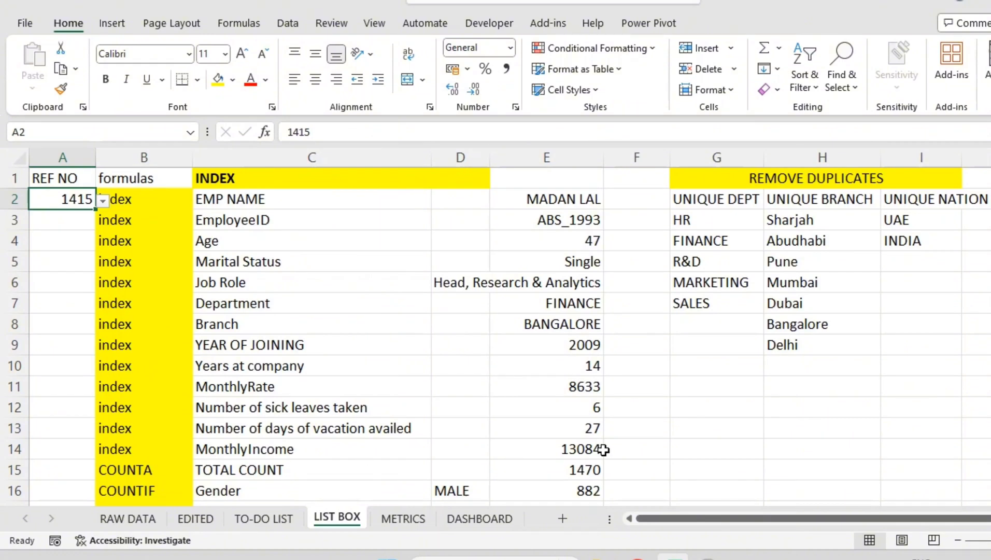
left_click(104, 200)
left_click(71, 279)
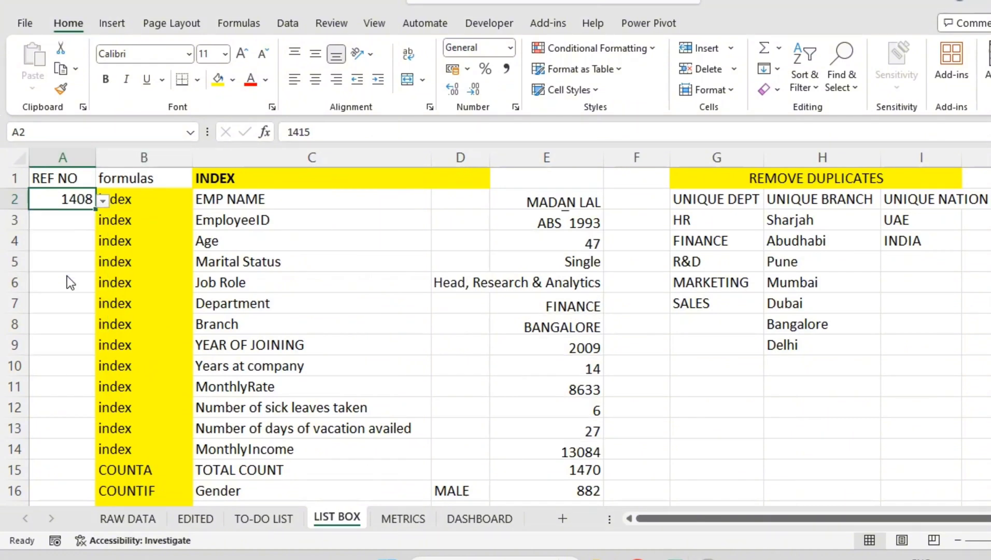
- Fill the employee detail range C2:E14, from EMP NAME to MonthlyIncome, with standard light blue
left_click_drag(237, 199, 564, 449)
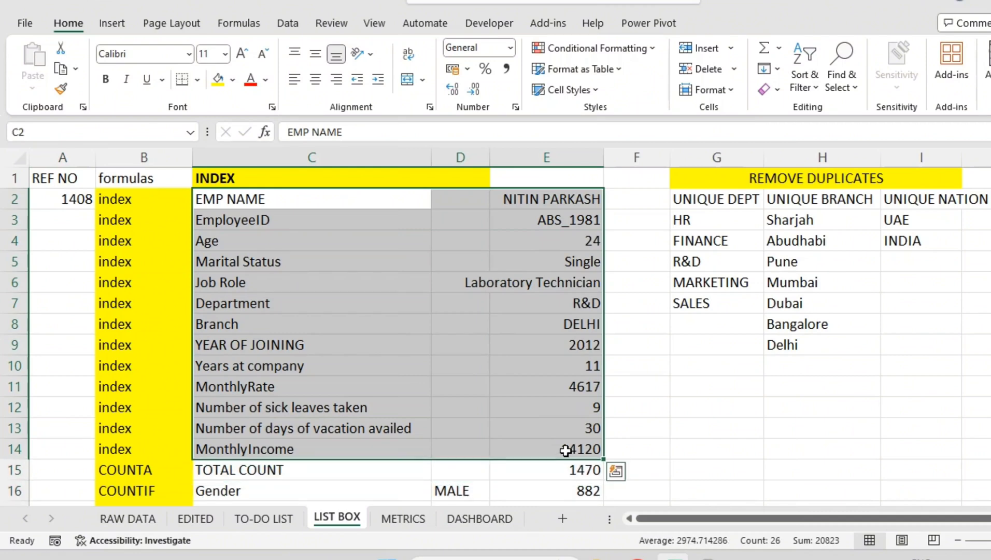
left_click(231, 81)
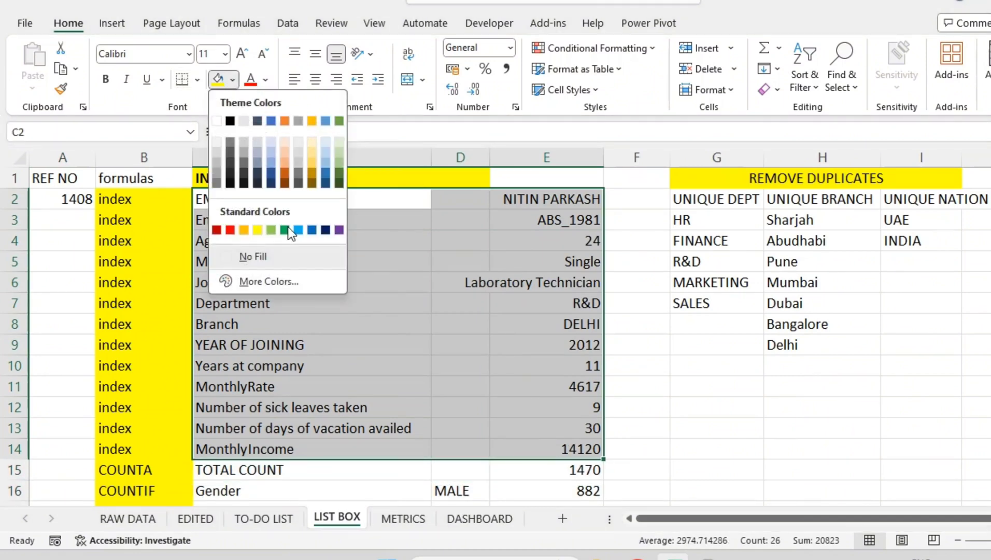
left_click(299, 232)
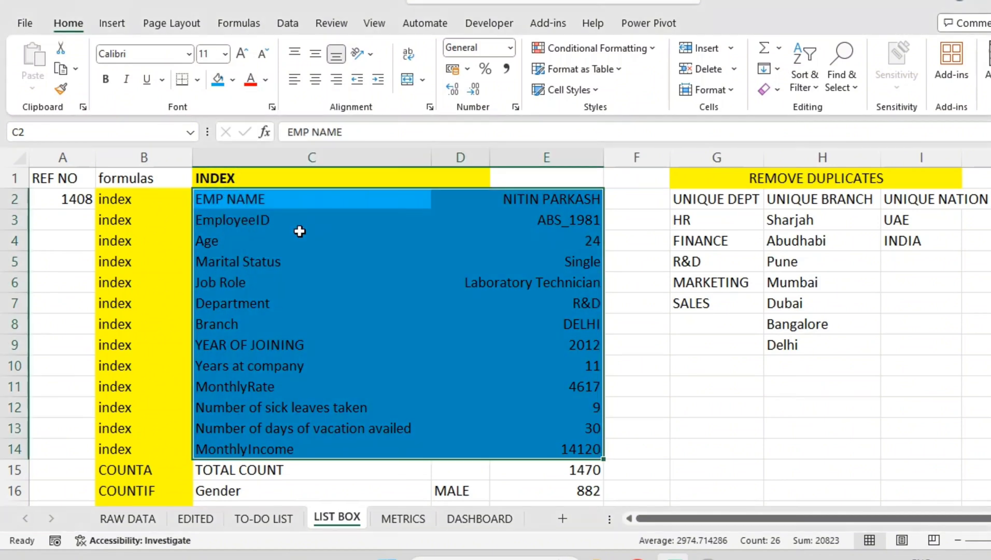
- Fill the overall summary range C15:E24, from TOTAL COUNT to NATIONS, with light gold
scroll(393, 296, "down", 2)
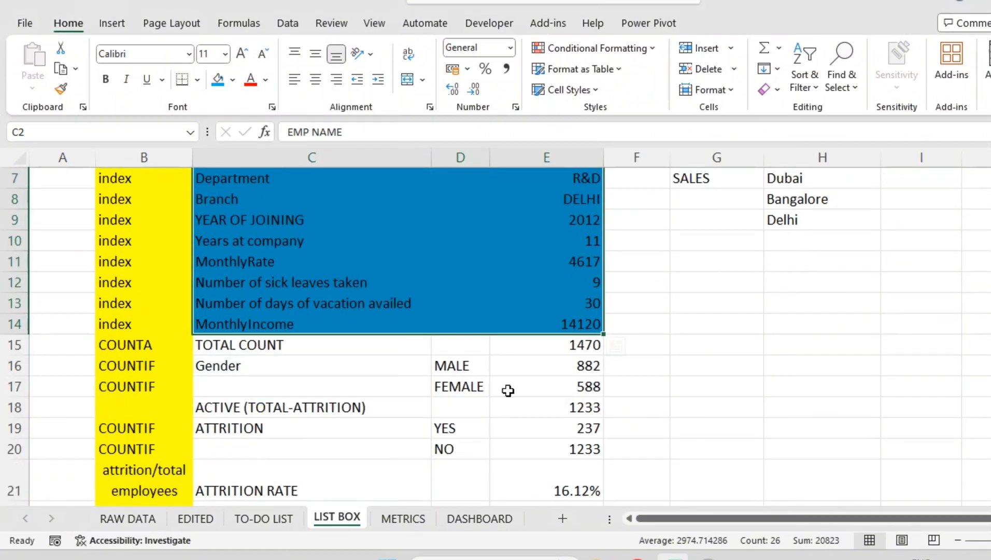
left_click_drag(308, 350, 570, 482)
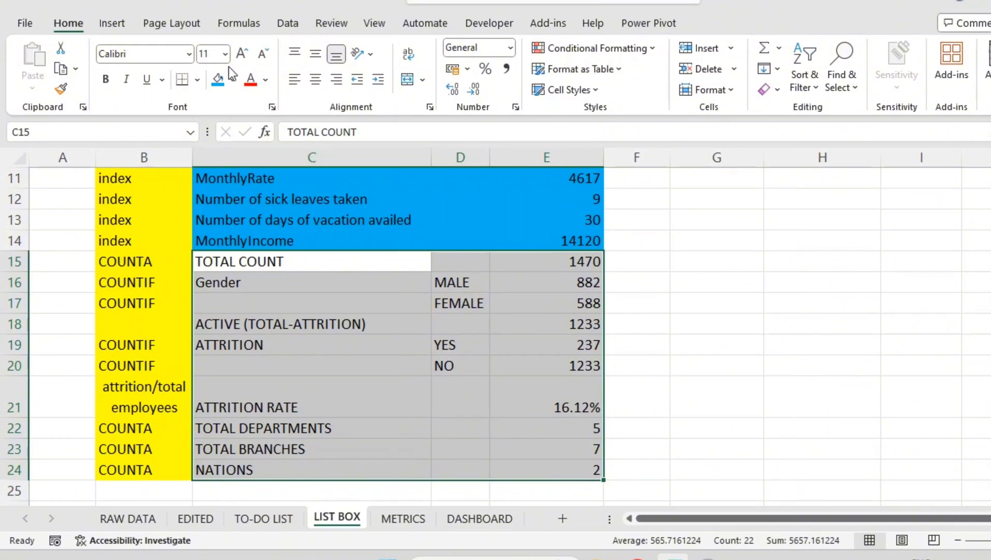
left_click(233, 79)
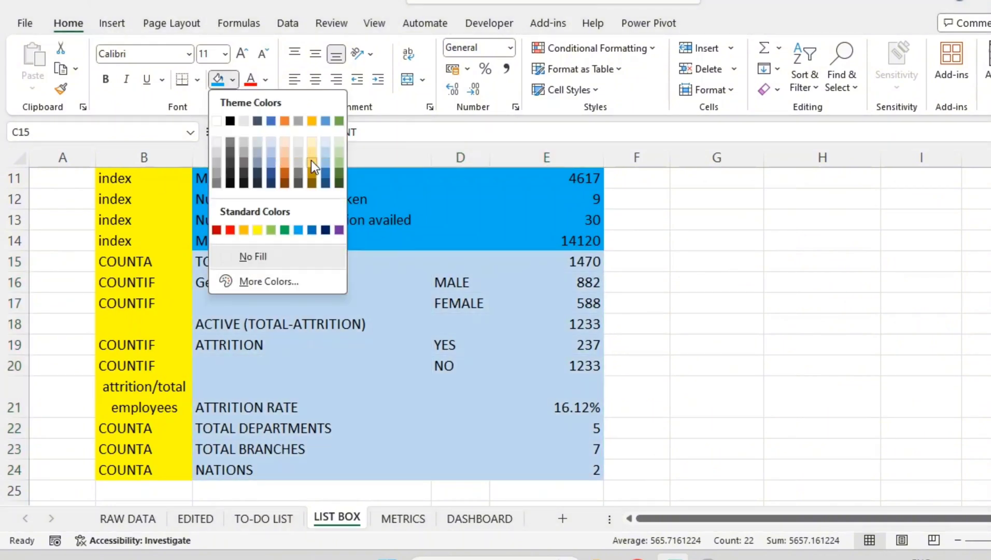
left_click(311, 156)
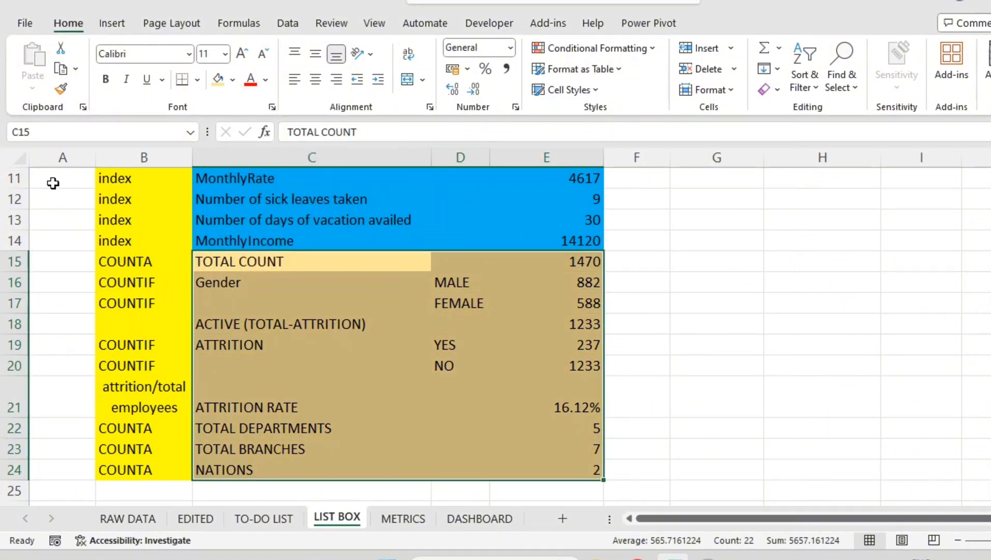
- Select 1399 as the REF NO in A2 and check the employee details and overall counts
scroll(49, 182, "up", 3)
left_click(78, 199)
left_click(102, 201)
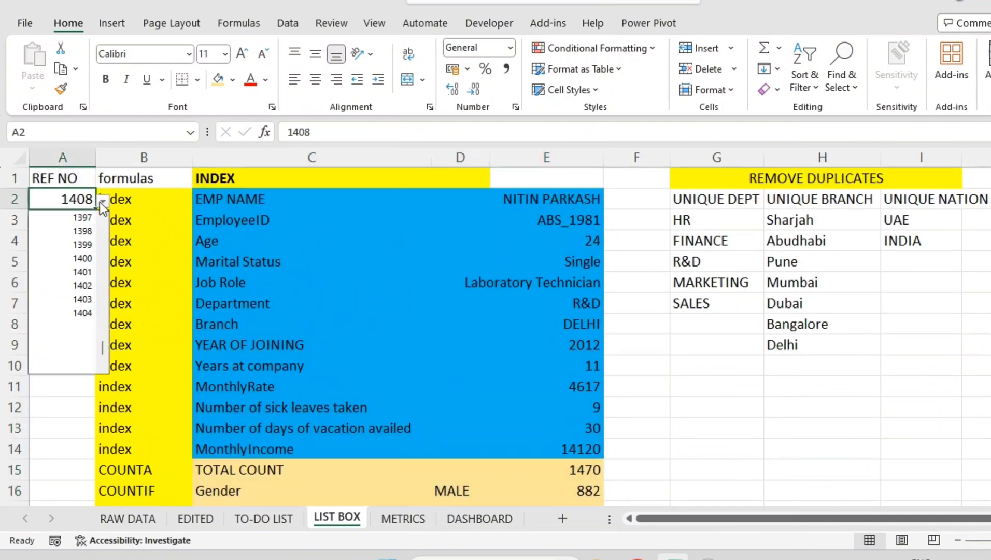
left_click(89, 239)
scroll(580, 414, "down", 2)
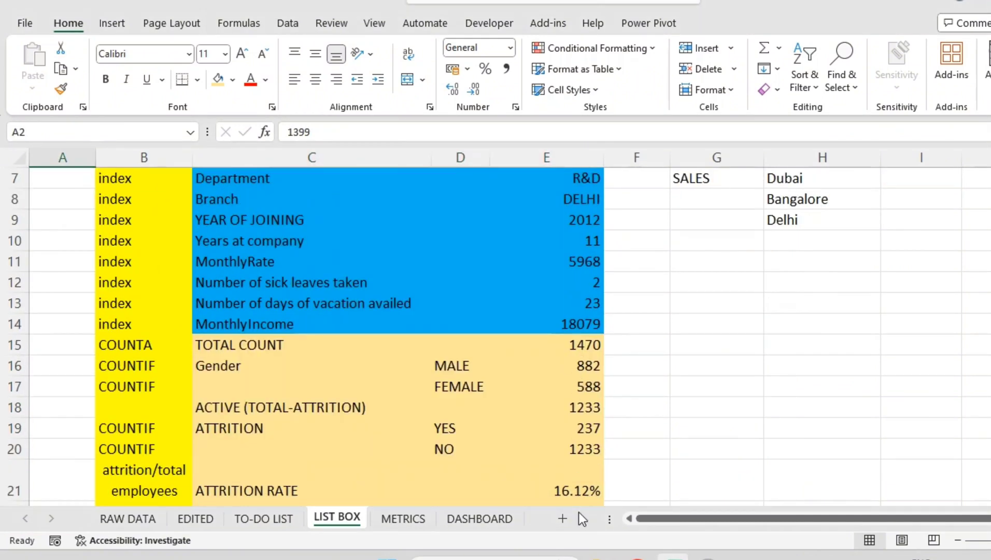
scroll(554, 343, "up", 2)
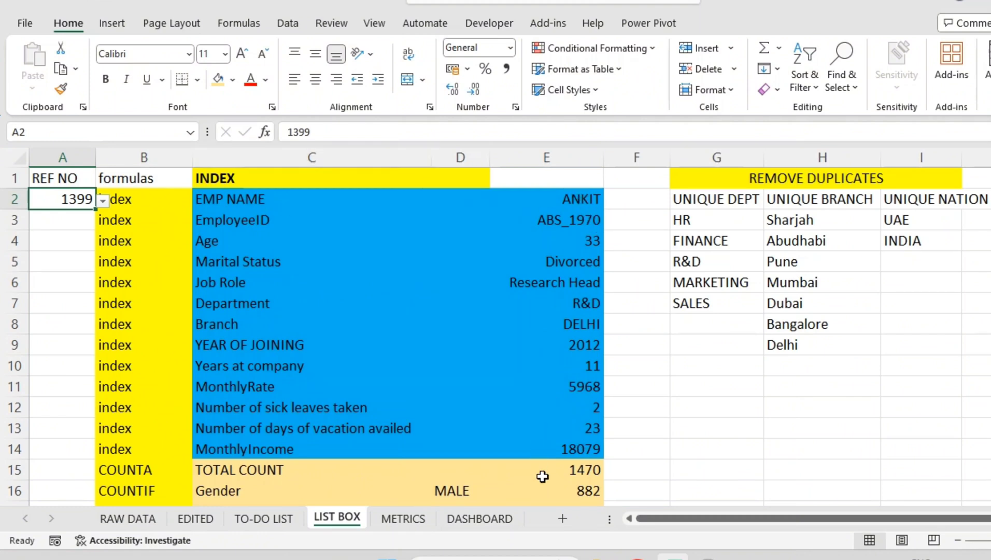
- Check the DASHBOARD layout and the TO-DO LIST, and return to the LIST BOX sheet to look over its summary rows
left_click(480, 519)
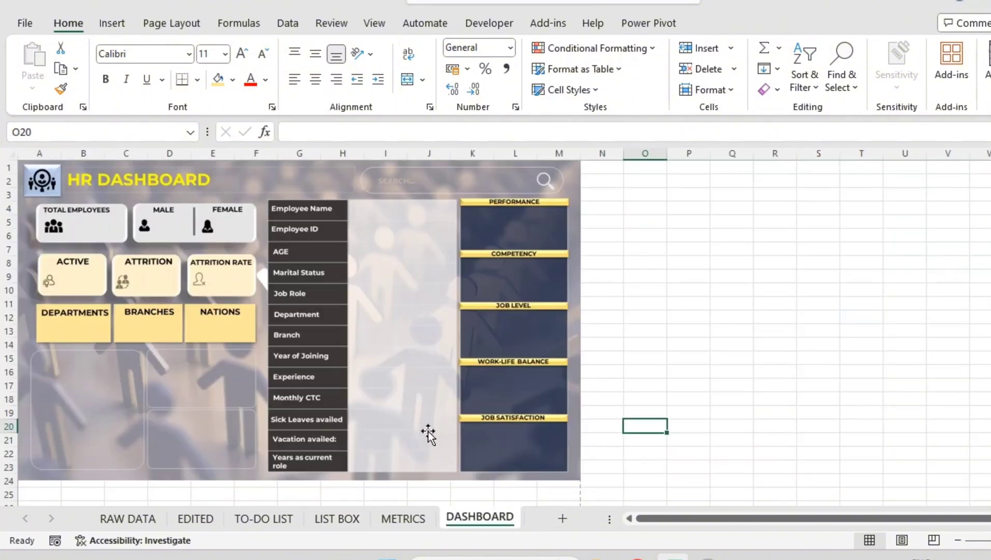
left_click(305, 521)
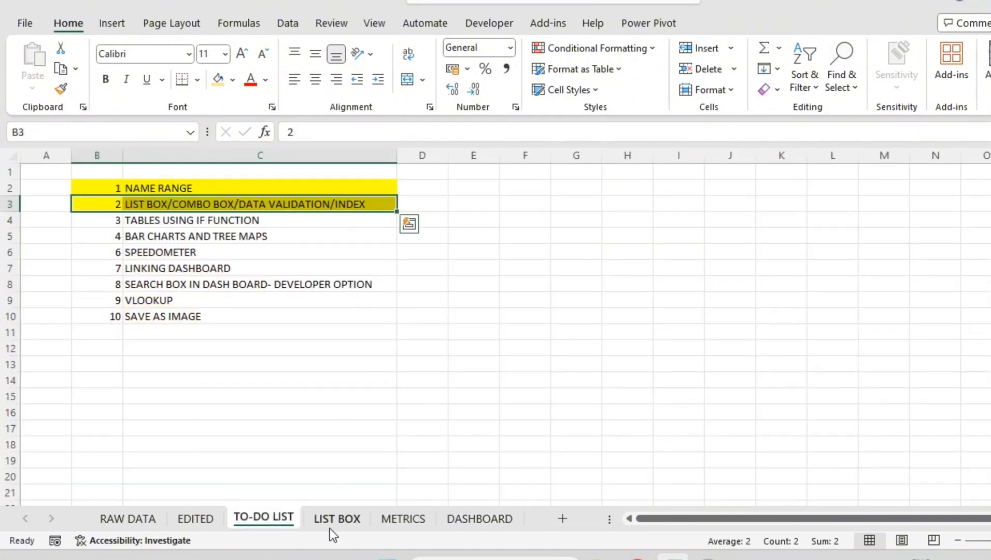
left_click(330, 527)
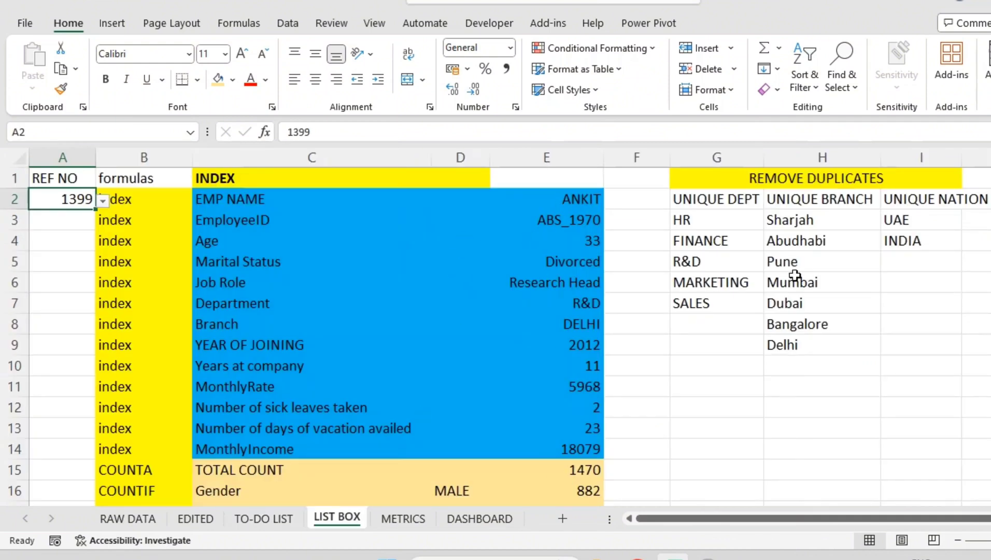
left_click(899, 254)
scroll(581, 405, "down", 2)
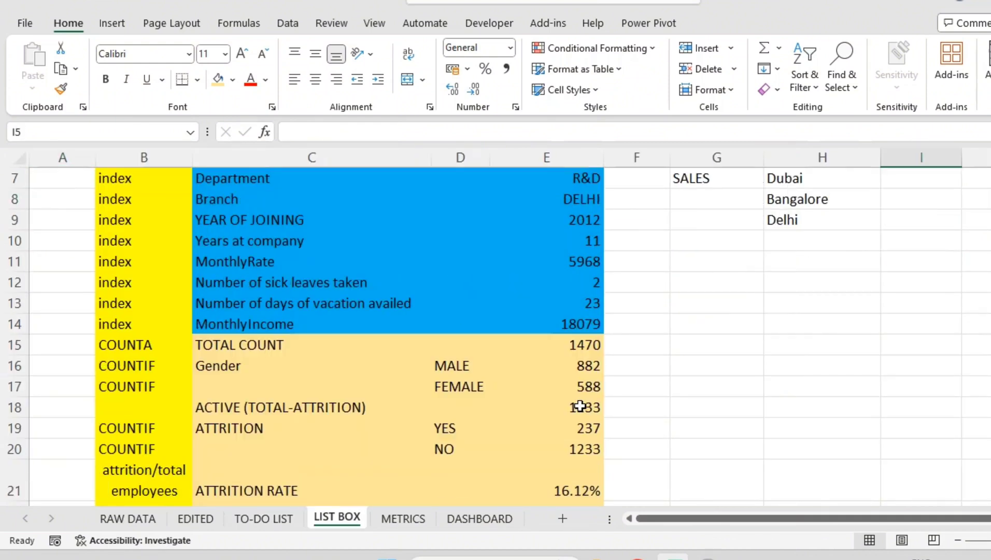
scroll(671, 339, "up", 1)
- Enter the heading DEPARTMENTWISE TABLE in cell G11, below the unique department list
left_click(704, 322)
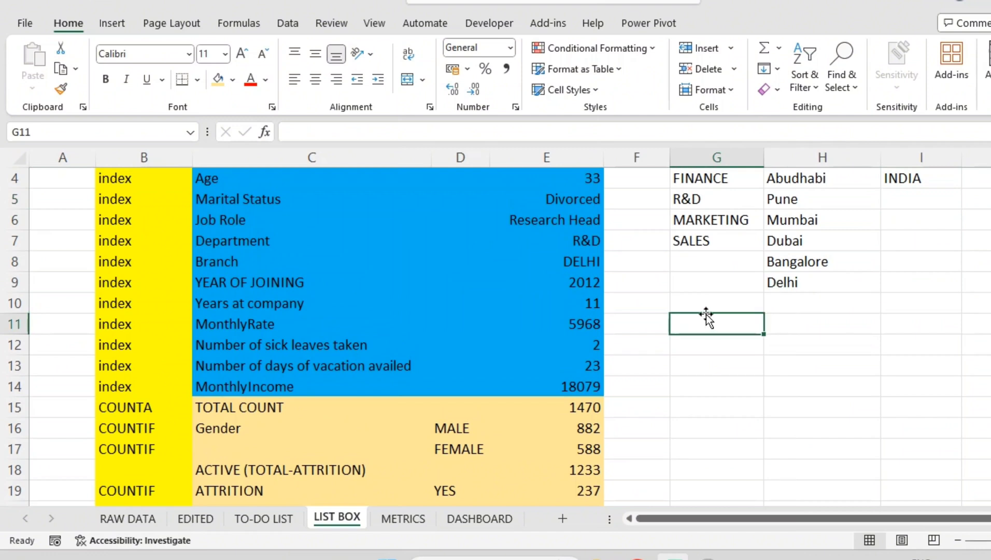
type("E")
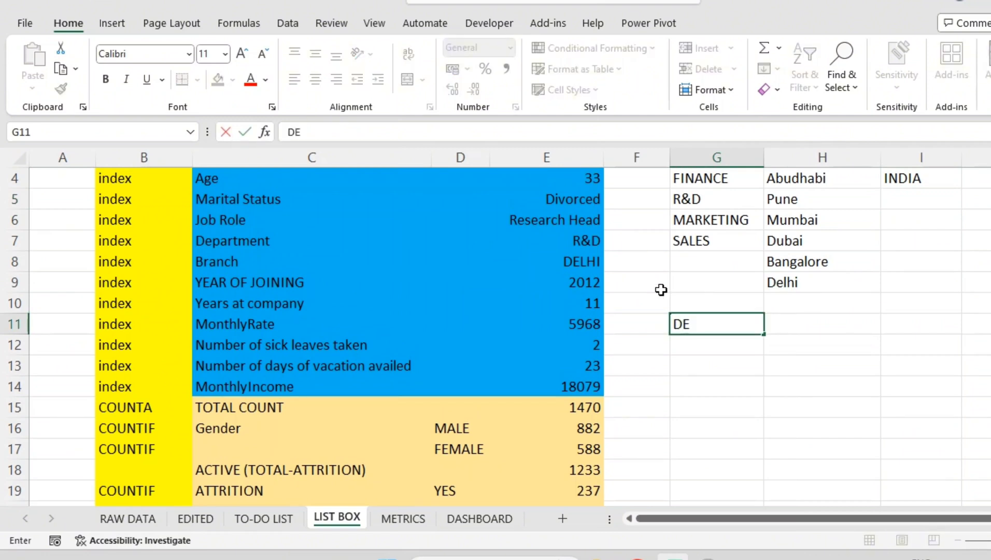
type("EPAR")
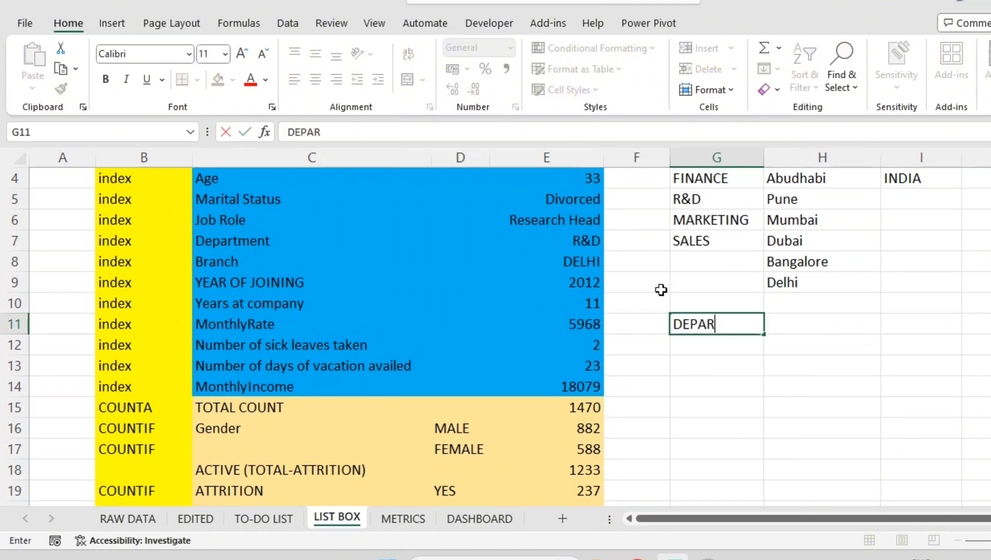
type("TMENT")
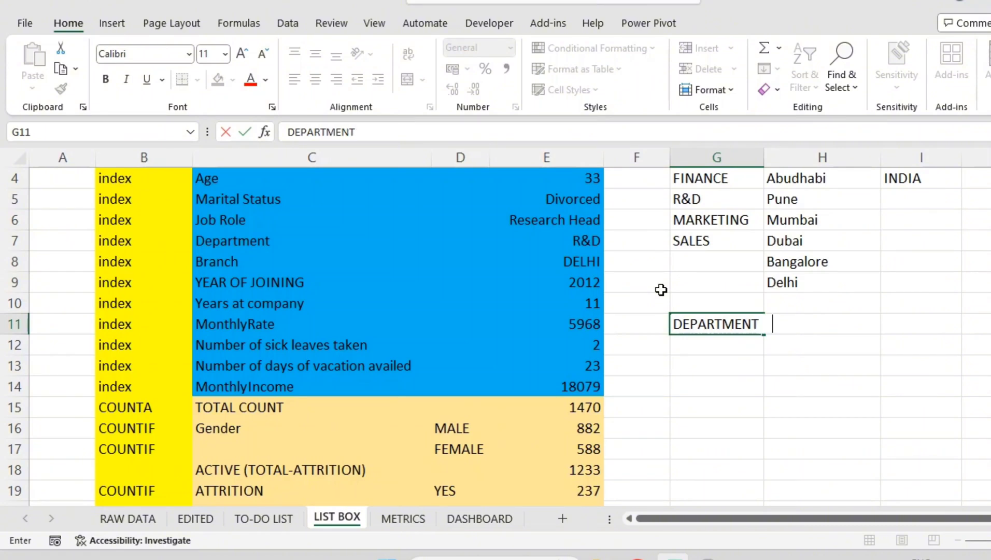
type("WISE TABL")
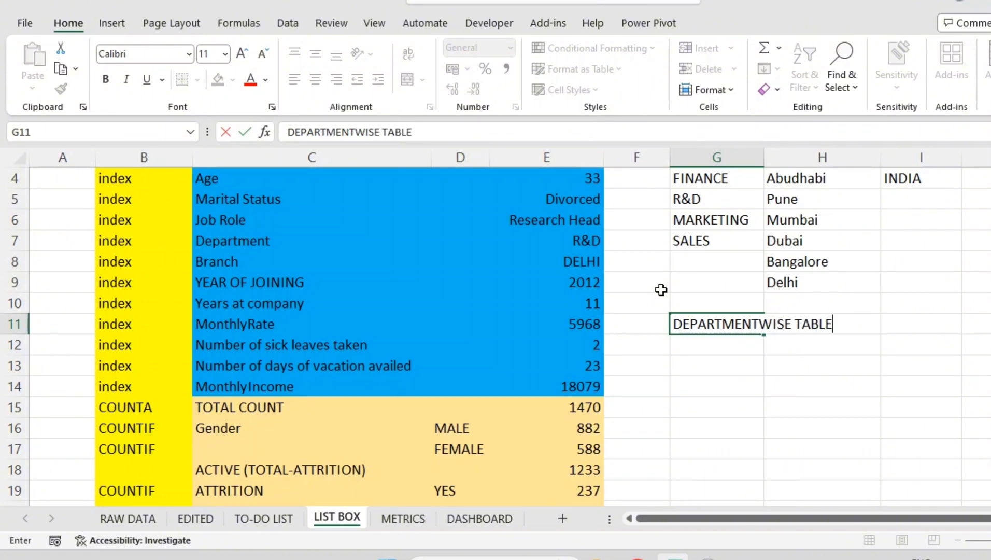
type("E")
left_click(787, 368)
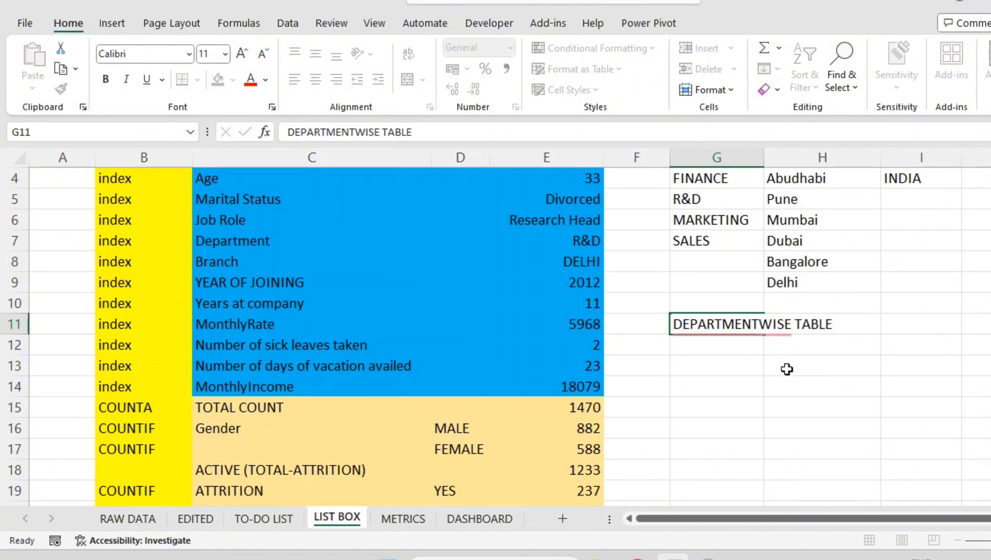
left_click(796, 322)
- Enter the column header DEPARTMENT NAME in cell G12
left_click(747, 343)
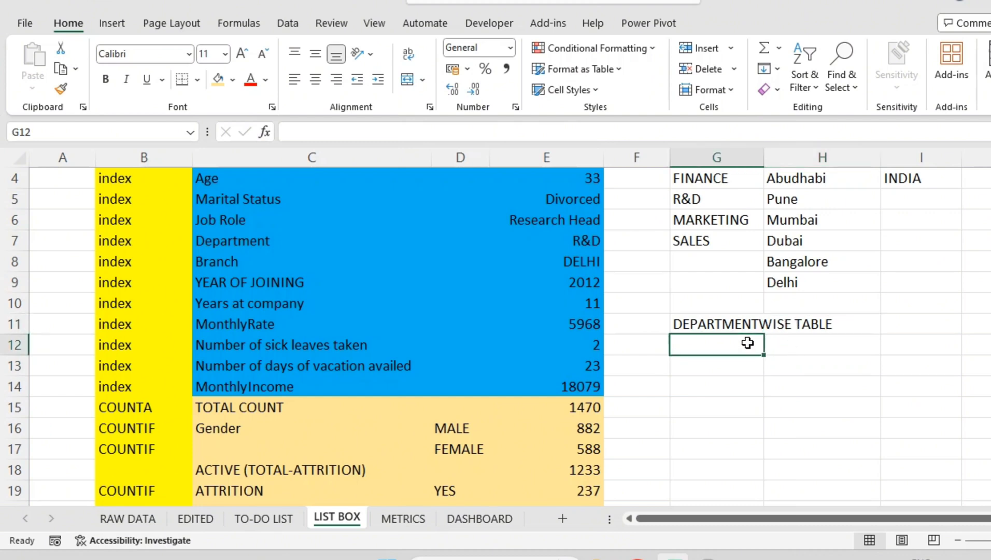
type("DEPA")
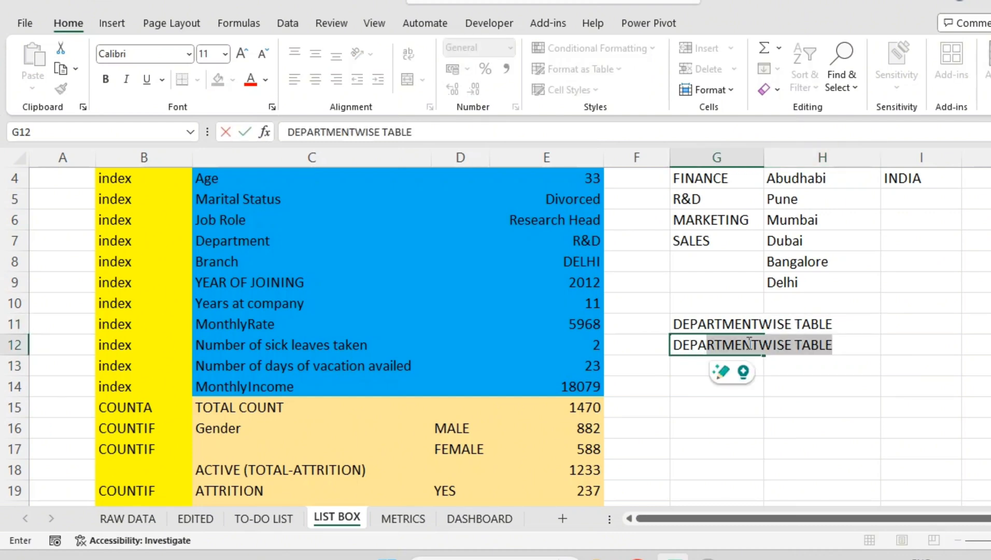
type("RTMENT NAM")
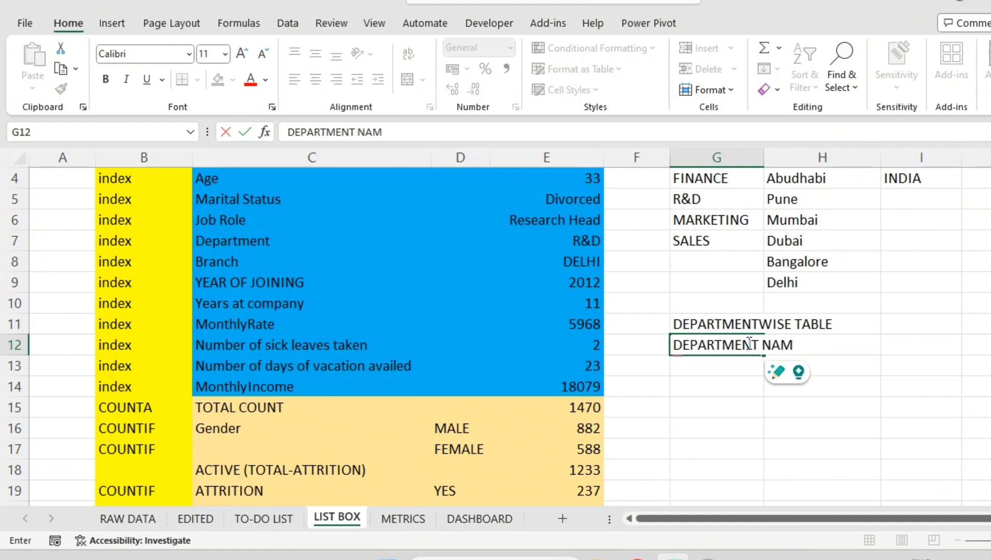
type("E")
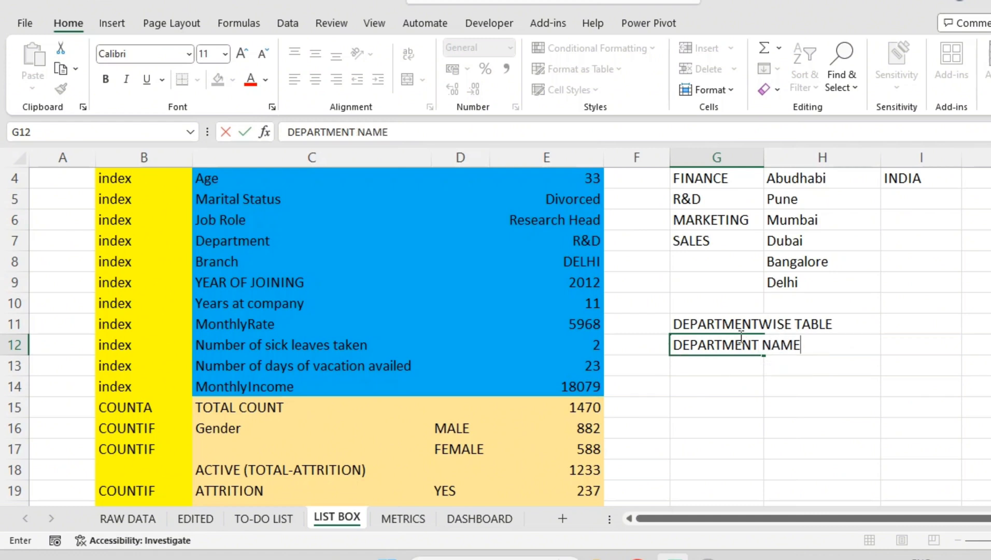
left_click(777, 157)
- Auto-fit the width of column G to its contents, and undo the width change
double_click(763, 157)
left_click(713, 346)
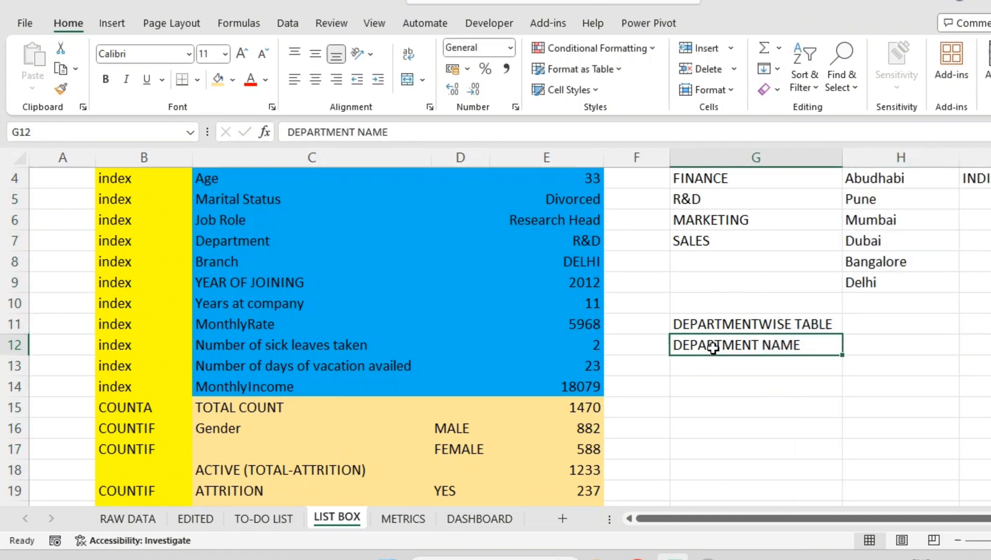
key("ctrl+z")
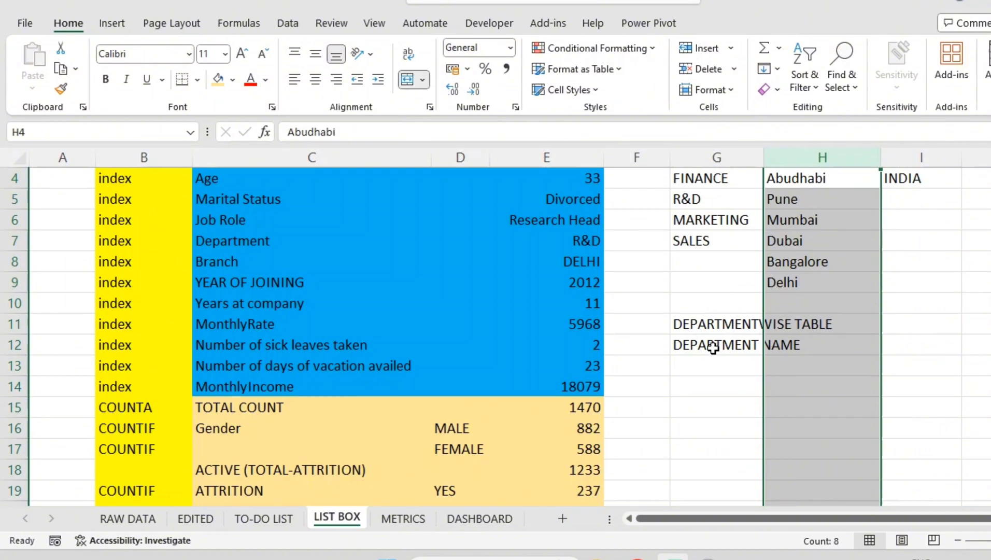
- Change the column header in cell G12 to DEPARTMENT
left_click(713, 346)
type("DEPAR")
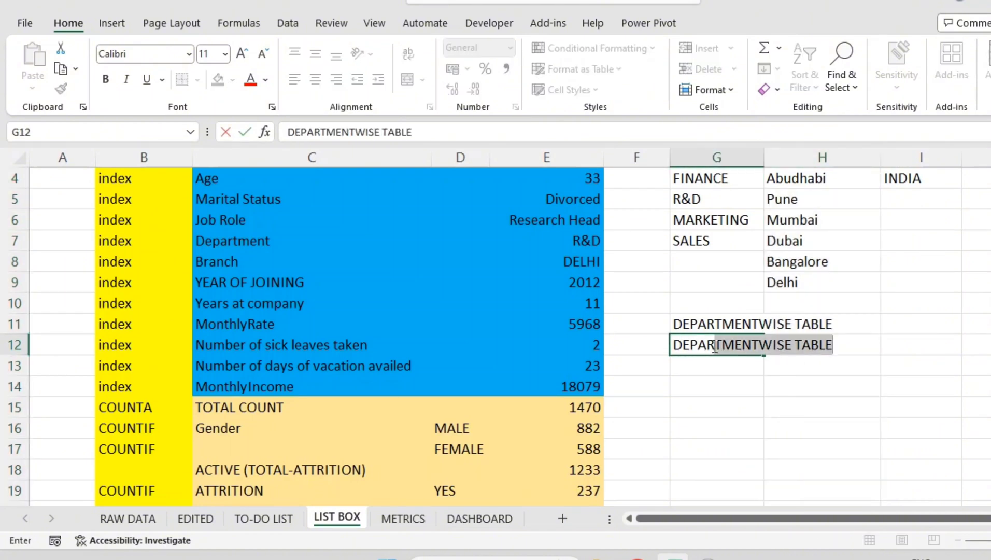
type("Y")
type("T")
type("MENT")
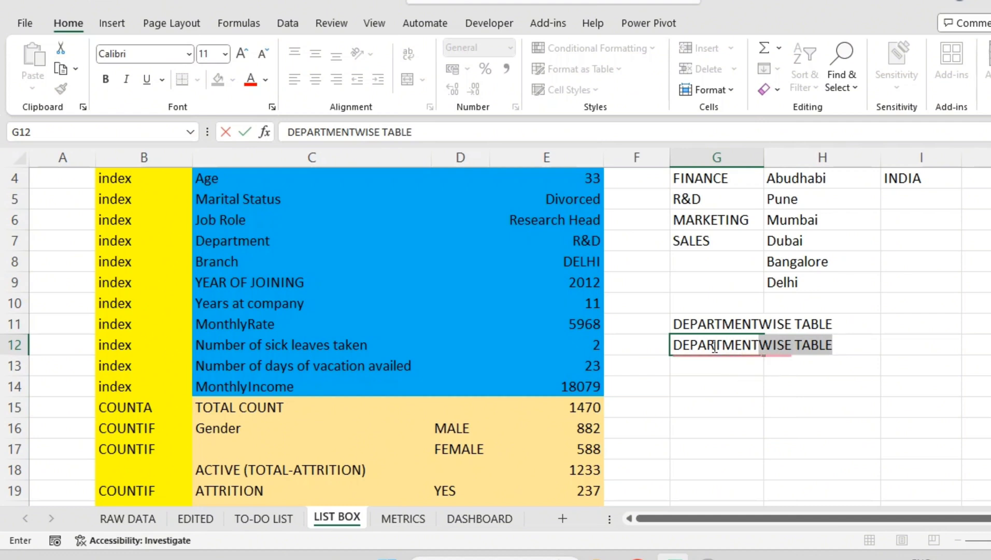
key("BackSpace")
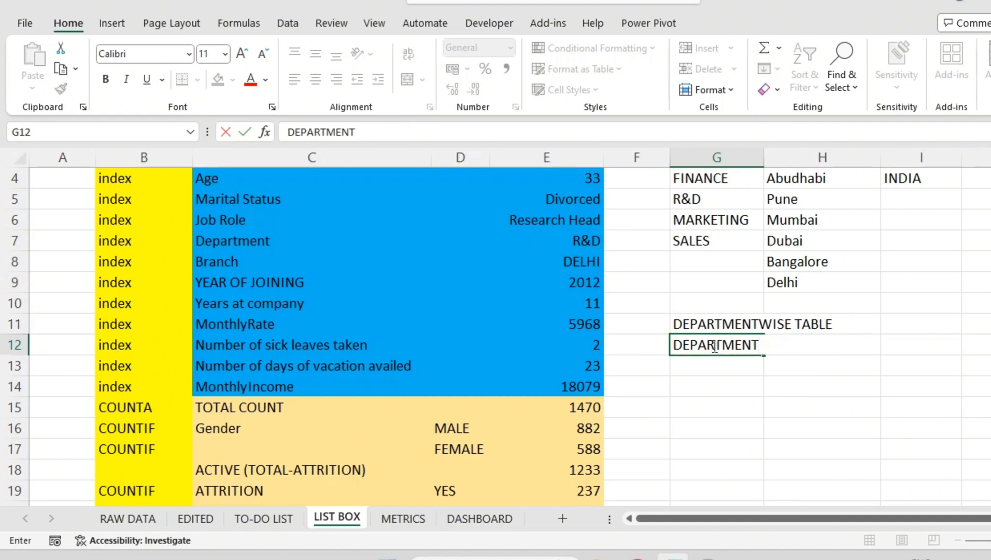
left_click(768, 346)
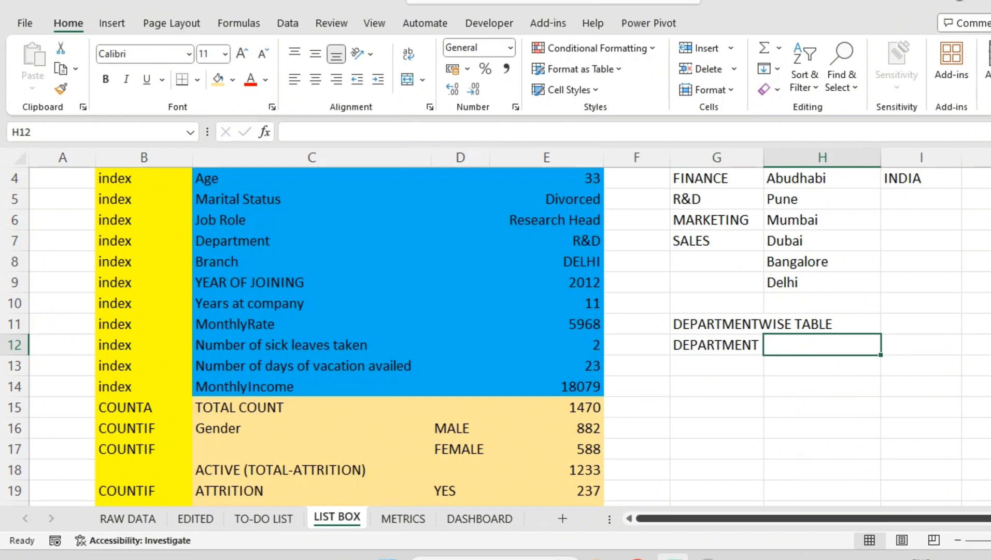
- Check the DASHBOARD layout and the TO-DO LIST tasks, and return to the new table's header row on the LIST BOX sheet
scroll(498, 337, "right", 2)
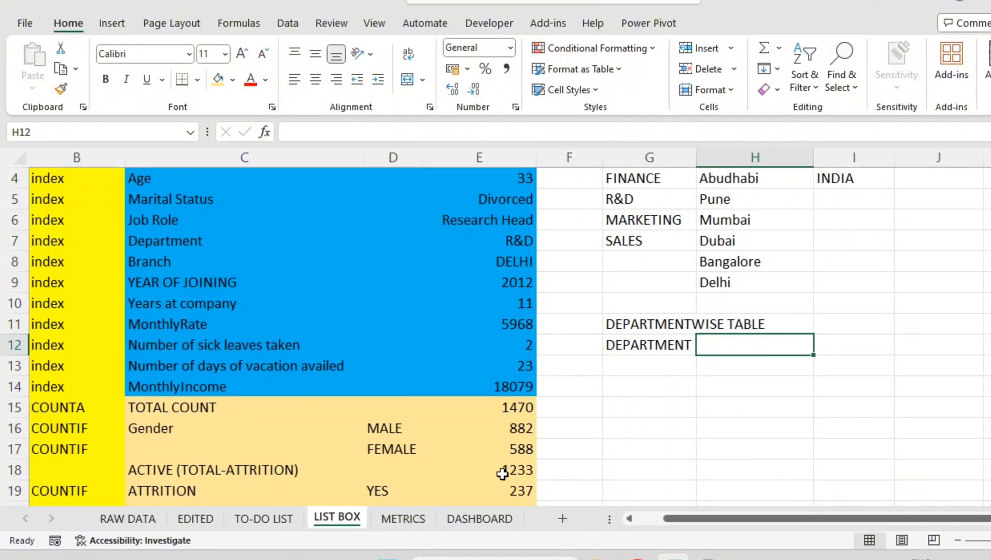
left_click(471, 516)
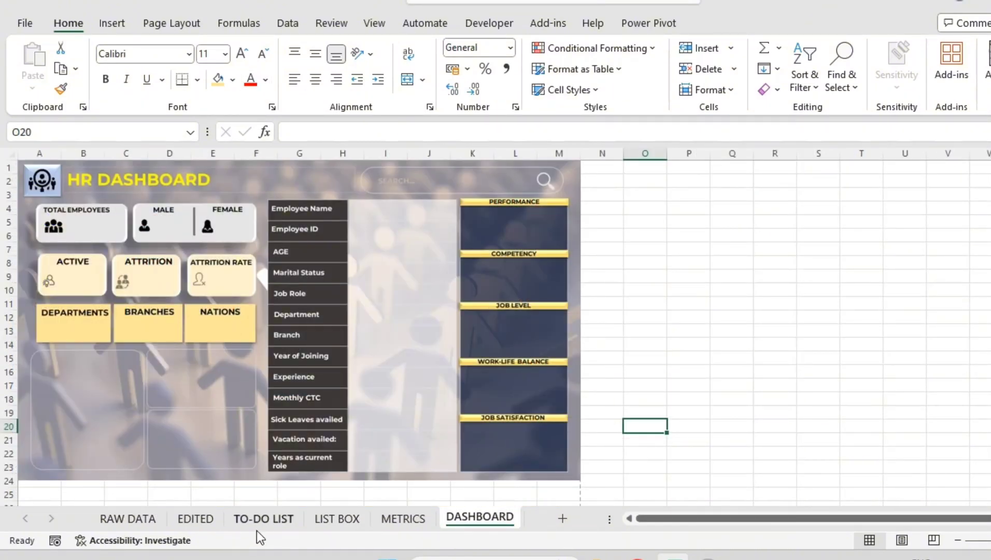
left_click(265, 518)
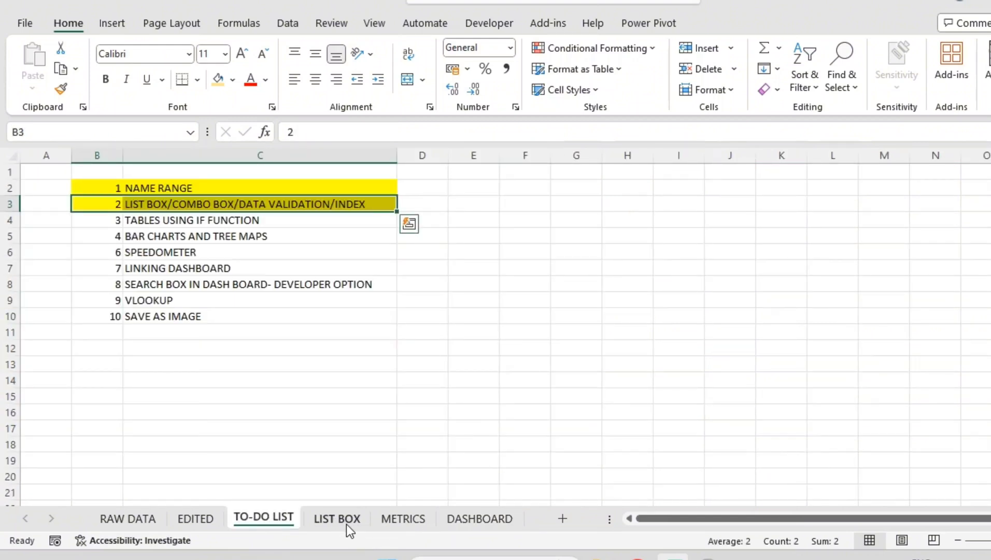
left_click(347, 518)
left_click(785, 392)
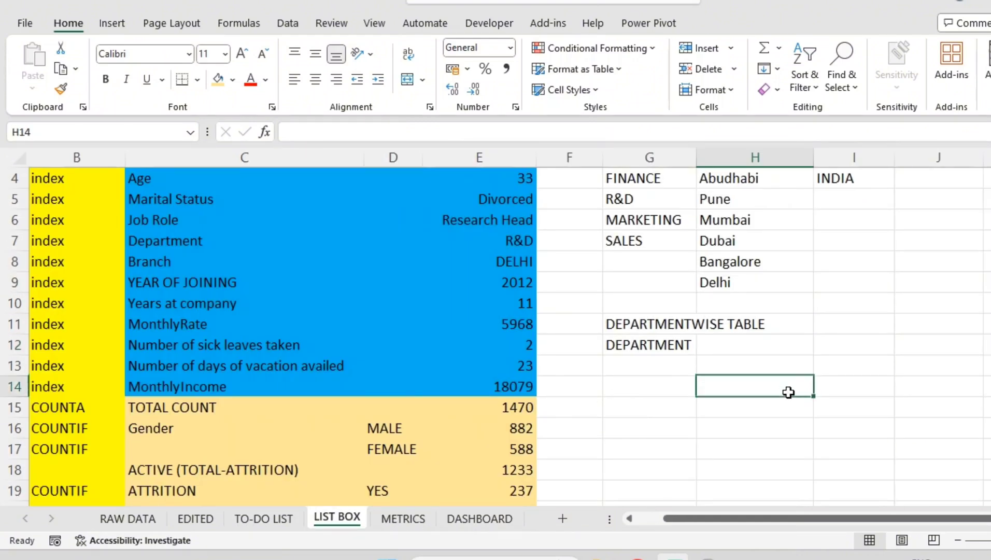
left_click(726, 341)
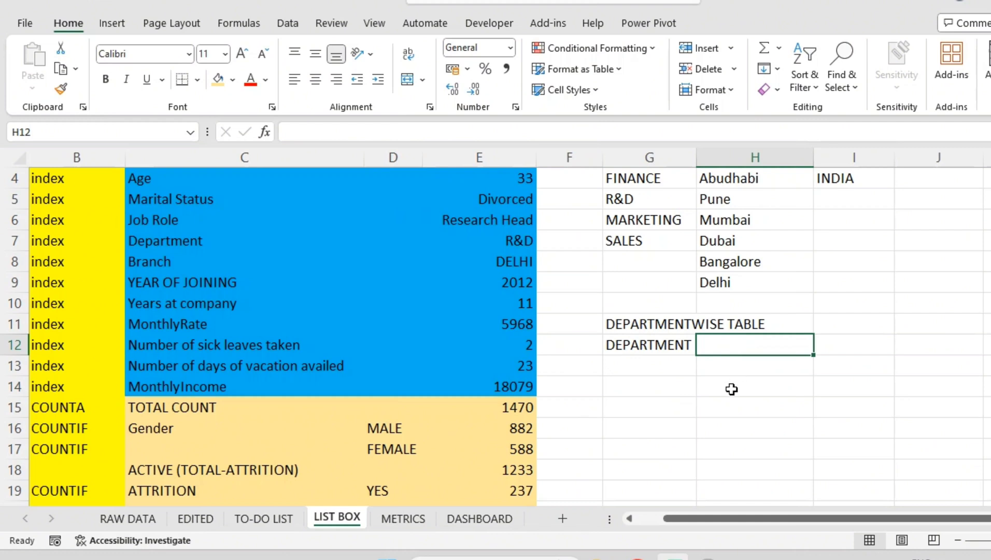
left_click(674, 364)
left_click(713, 344)
left_click(686, 389)
left_click(668, 351)
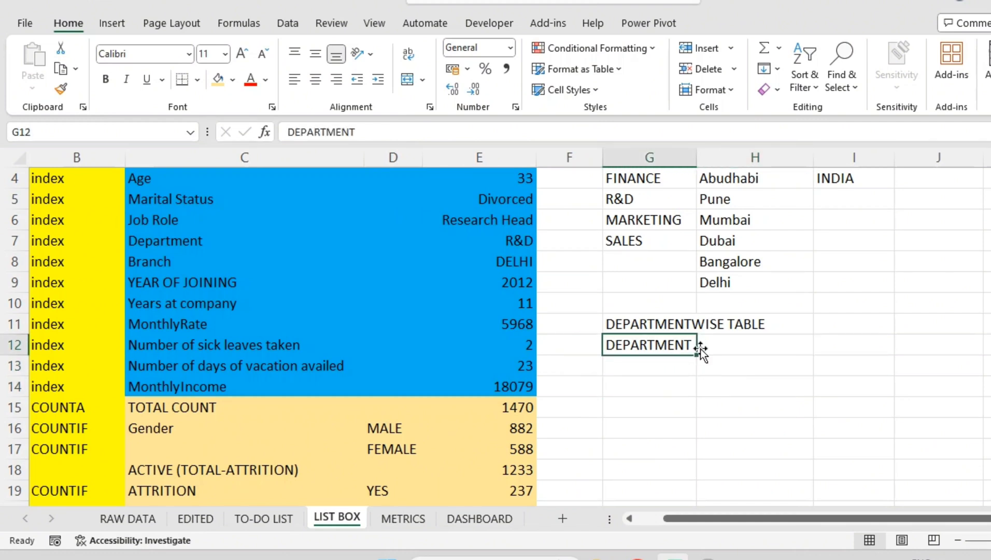
- Enter the column header TOTAL EMPLOYEES in cell H12, beside DEPARTMENT
left_click(713, 345)
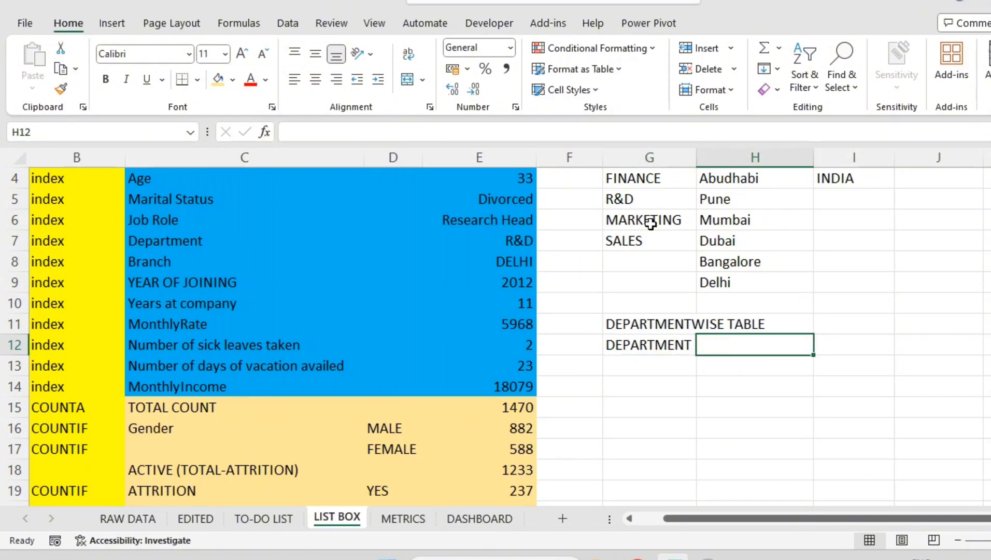
type("TOTS")
type("L ")
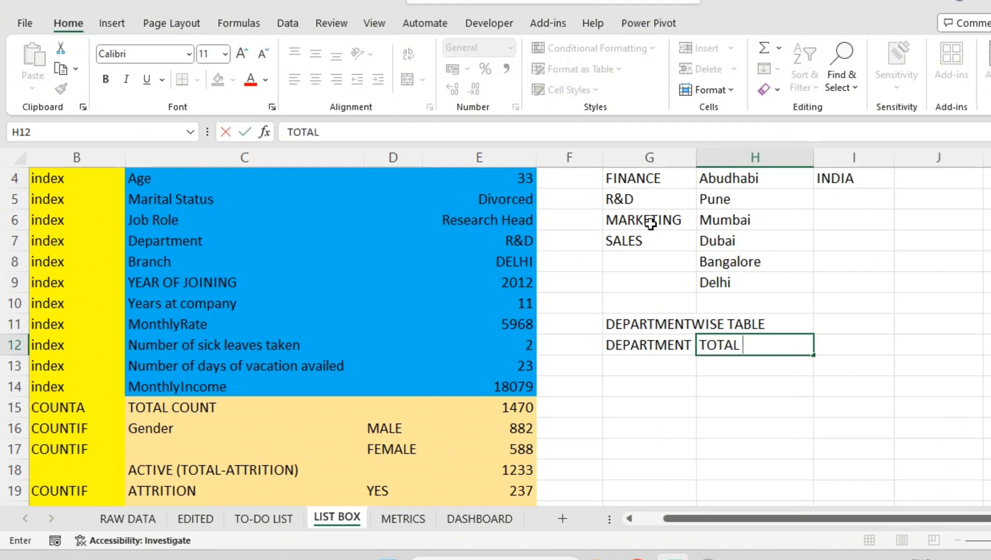
type("EMPLOYEES")
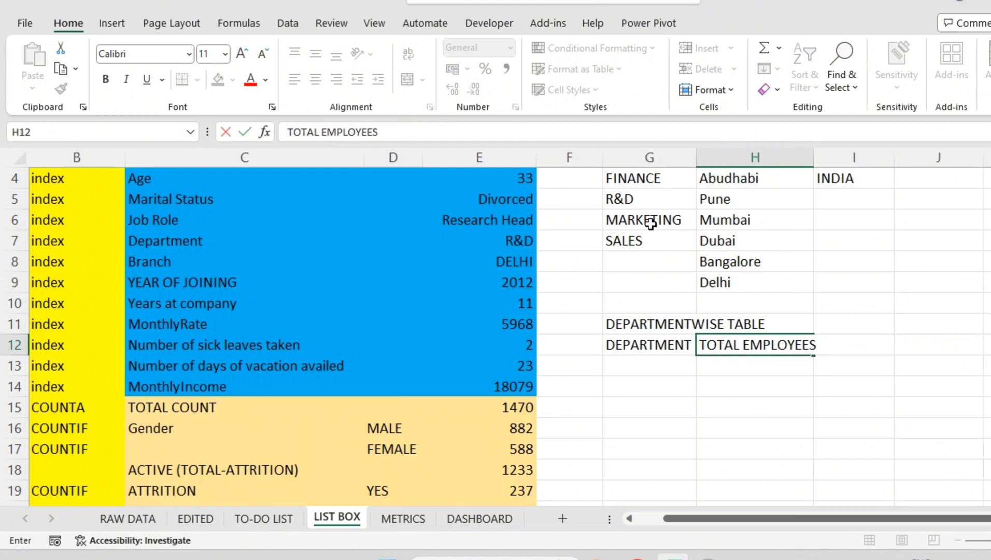
key("Tab")
- Enter the column headers AVG SICK LEAVES, AVG SALARY and TOTAL REVENUE in cells I12, J12 and K12
type("AV")
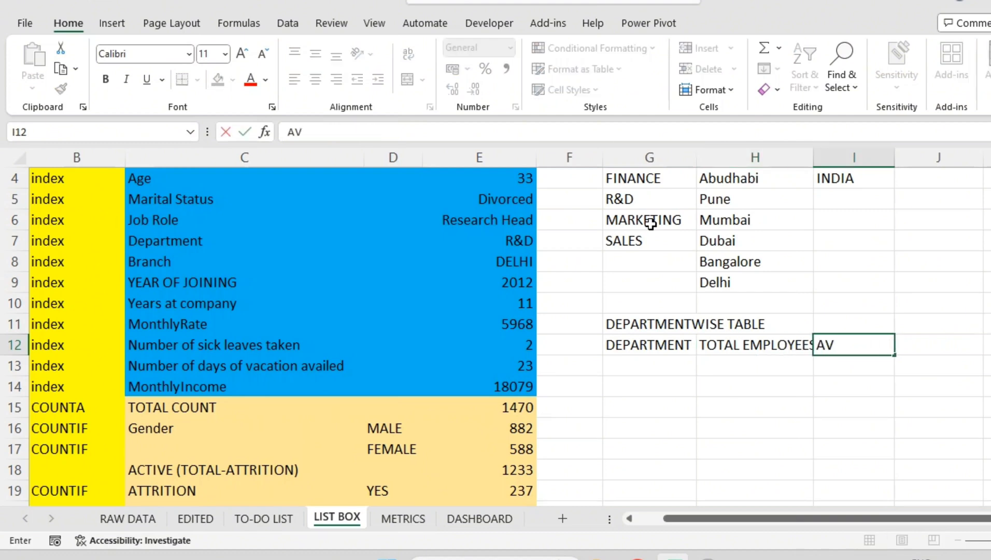
type("G SICK LEAVES")
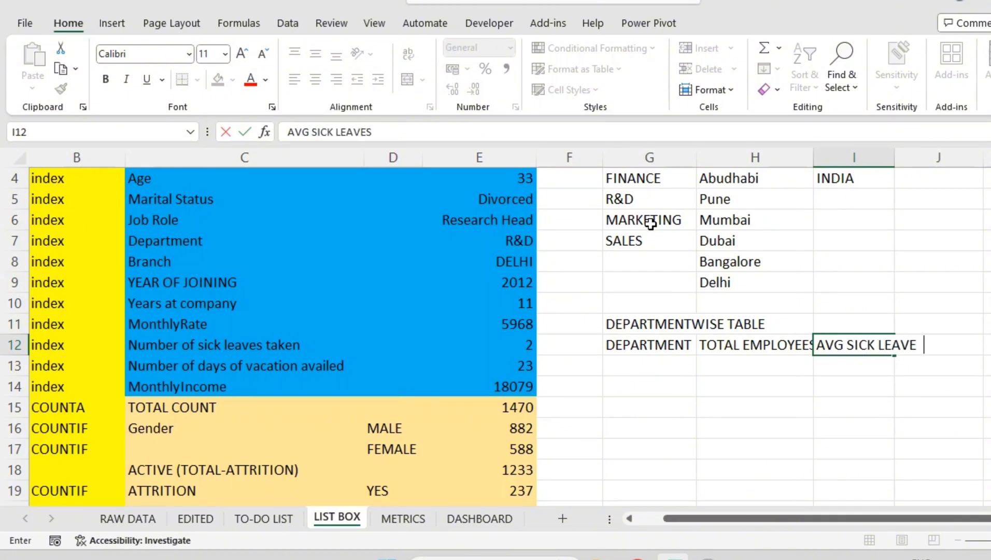
key("Tab")
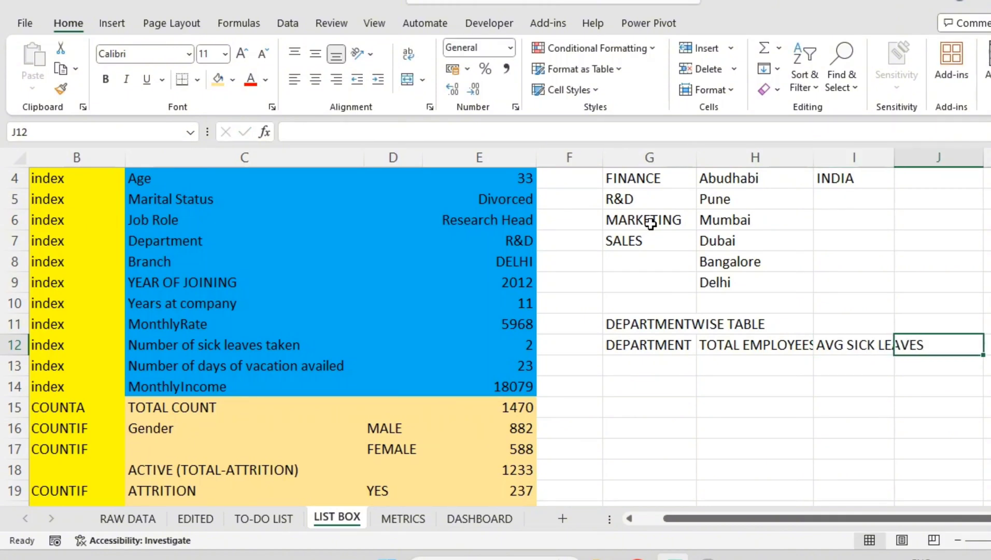
type("AVG SALARY")
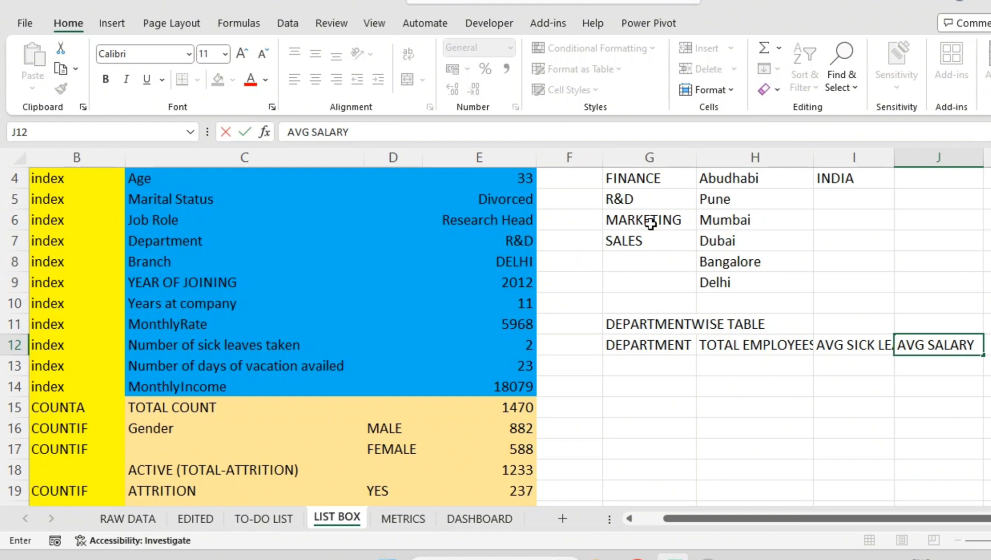
key("Tab")
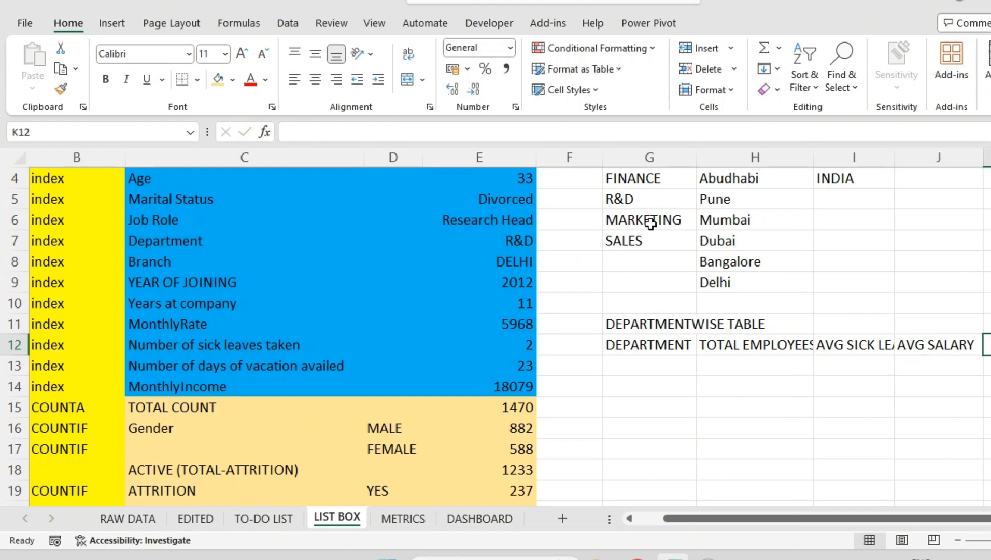
type("TOTAL REVENUE")
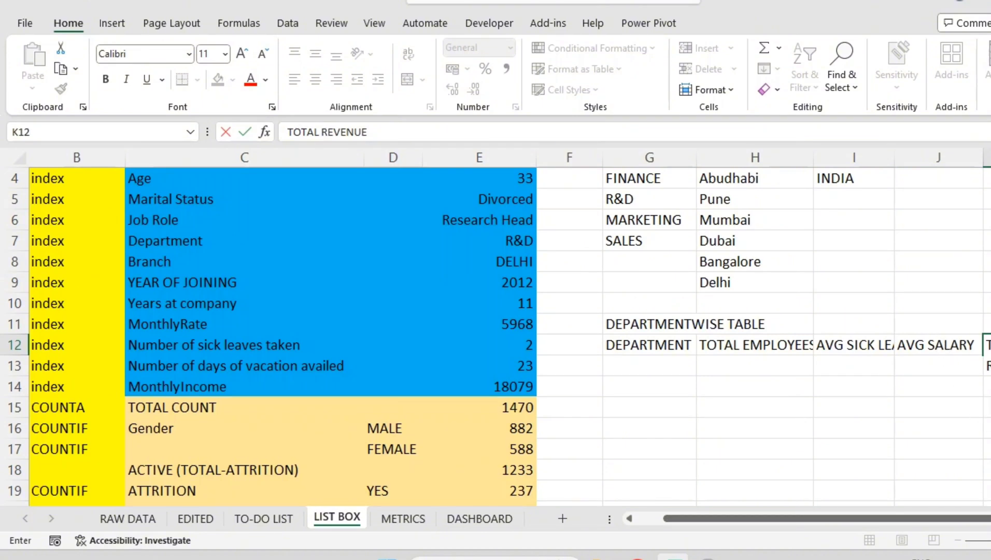
left_click_drag(777, 518, 801, 518)
left_click(967, 402)
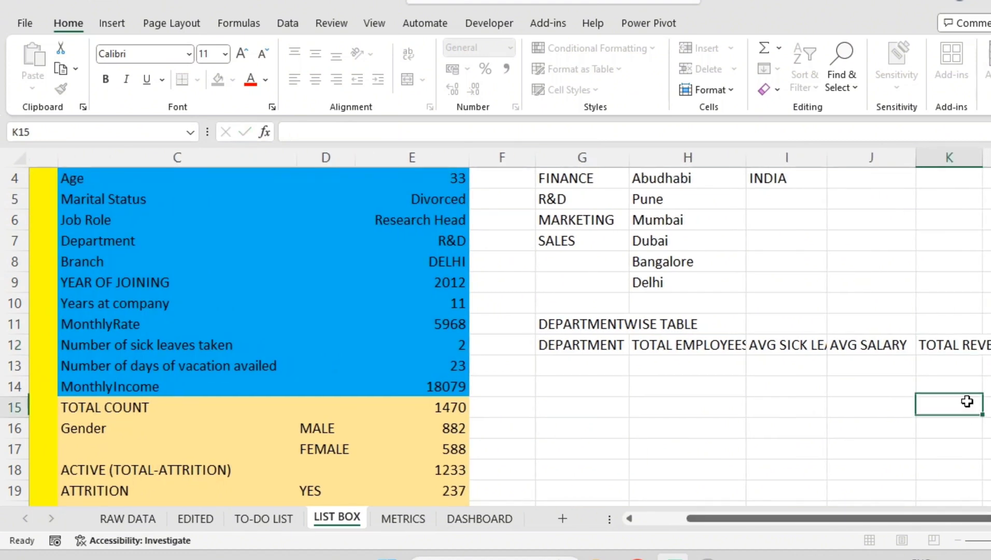
- Move the TOTAL EMPLOYEES header from cell H12 to cell G13
left_click(841, 362)
left_click(707, 345)
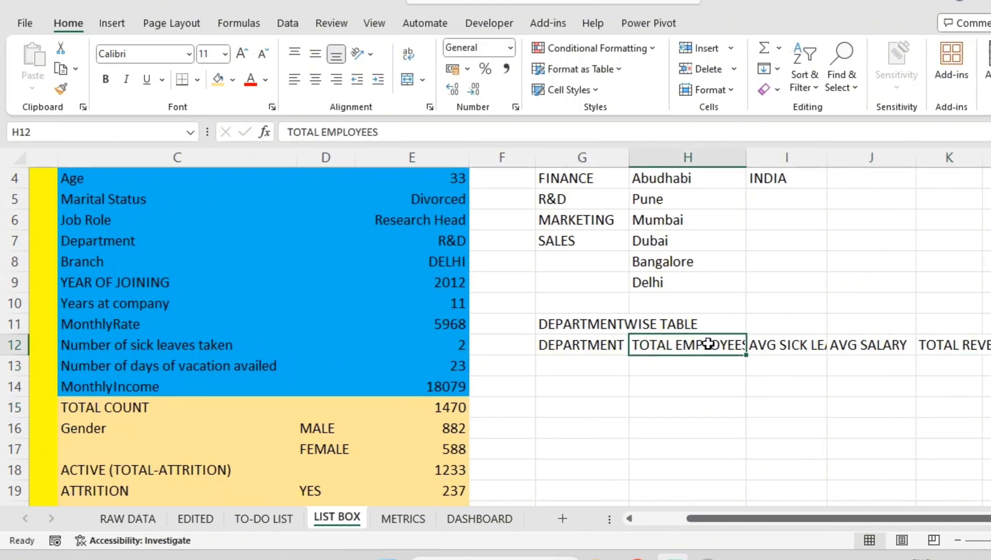
left_click_drag(716, 354, 630, 370)
- Check the branchwise employee count entry and its Tree Map chart type on the METRICS sheet
left_click(403, 518)
left_click(363, 333)
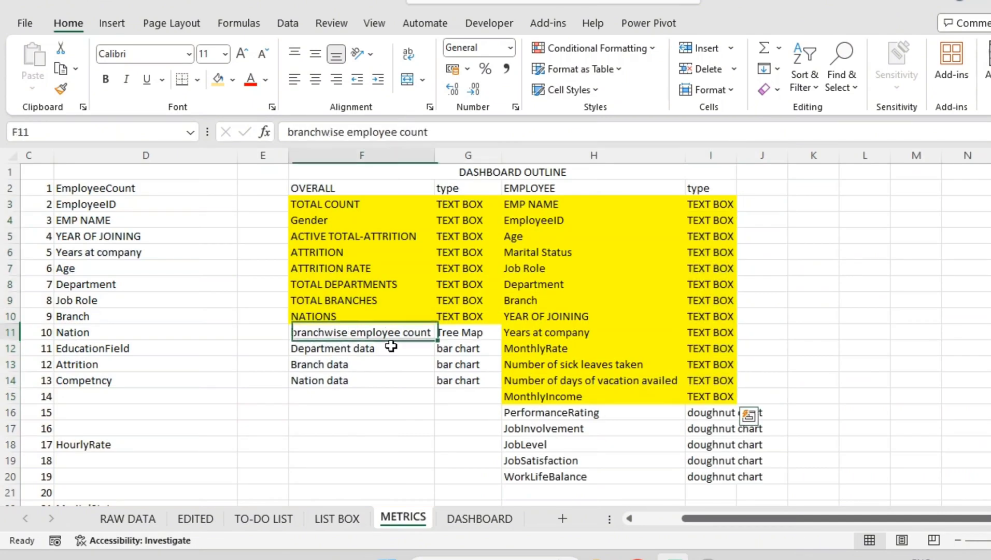
left_click_drag(391, 346, 464, 334)
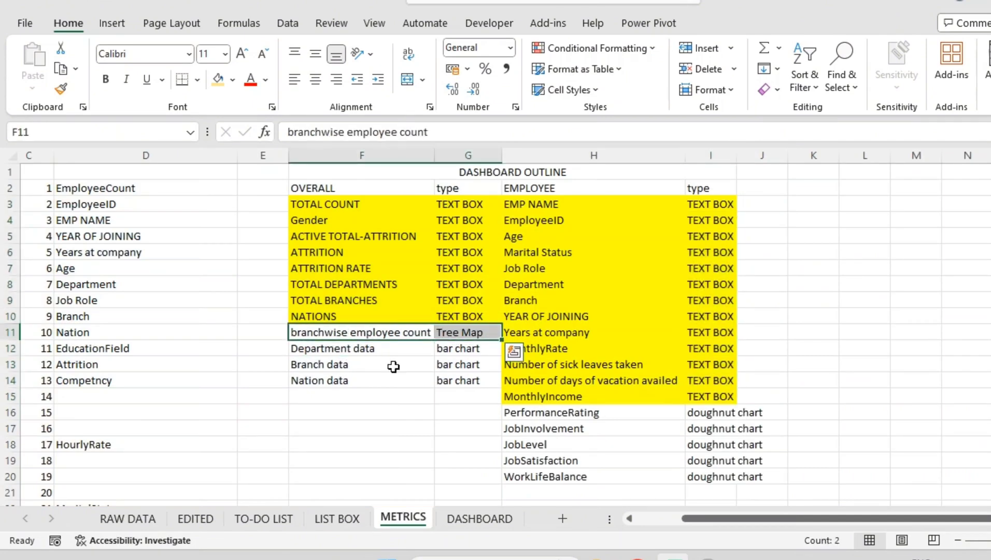
- On the LIST BOX sheet, delete TOTAL EMPLOYEES from cell G13 and move the AVG SICK LEAVES header to cell H12
left_click(337, 518)
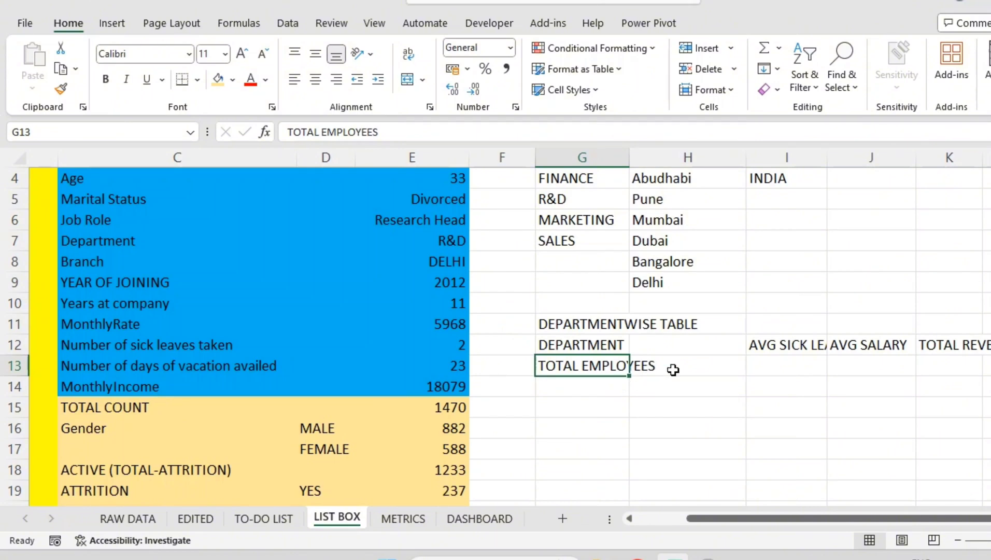
key("Delete")
left_click(767, 346)
left_click_drag(774, 355, 689, 354)
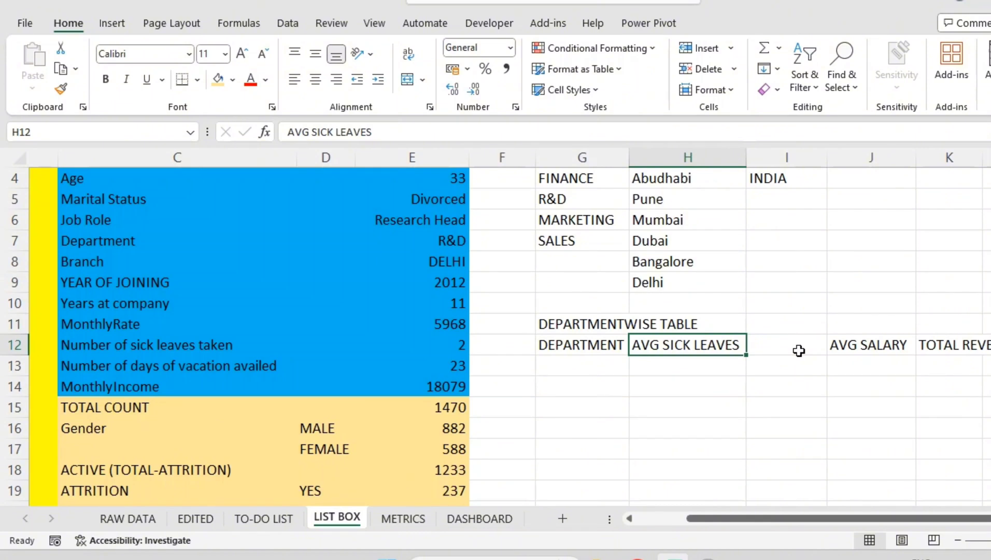
- Enter the column header AVG EXPERIENCE in cell I12
left_click(799, 350)
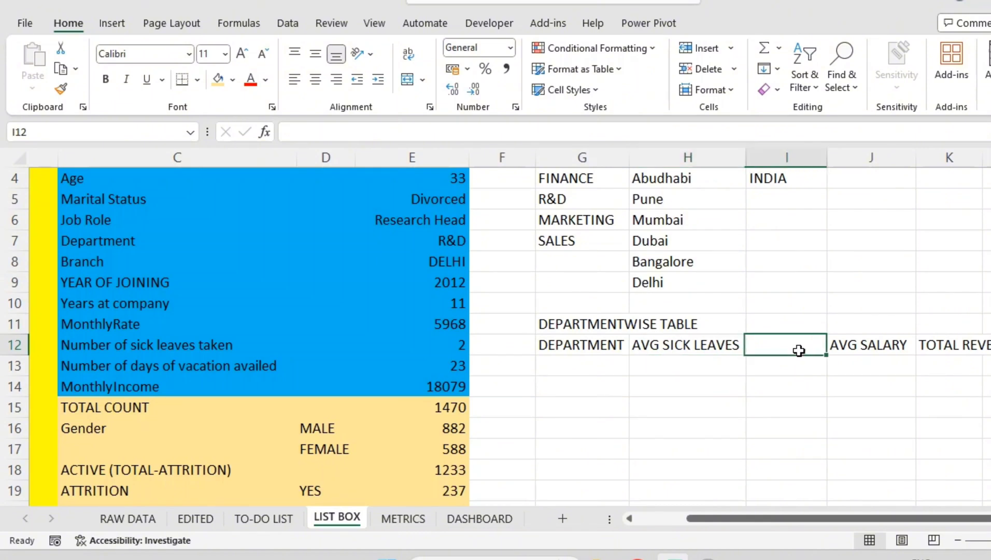
type("AVG EXPE")
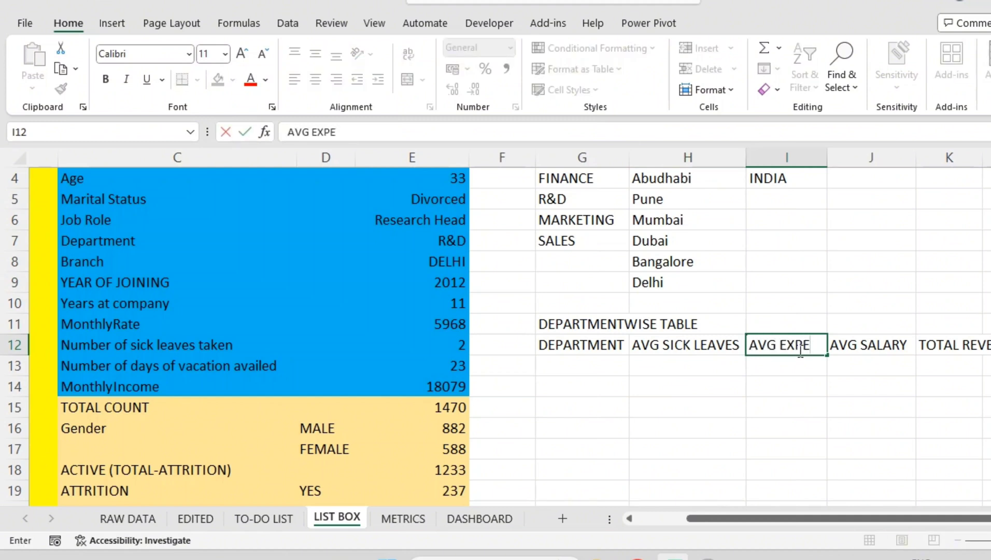
type("RIENCE")
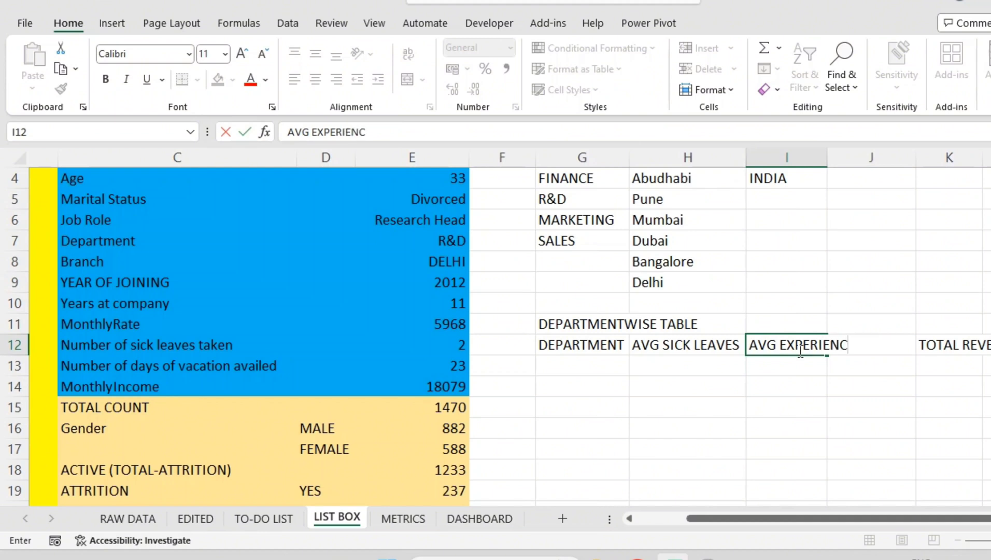
key("Tab")
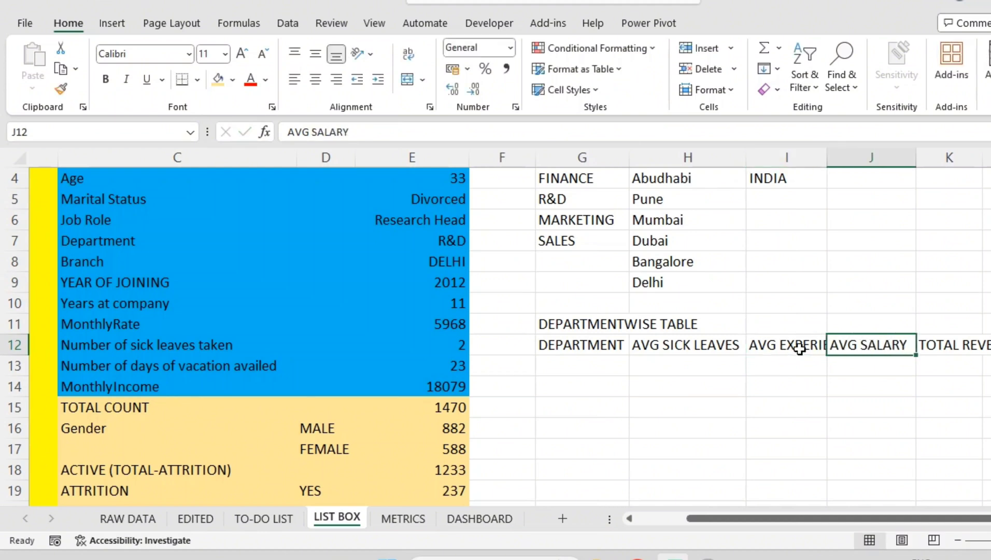
- Move the TOTAL REVENUE header from K12 to J12, replacing the AVG SALARY header there
left_click(945, 357)
key("Up")
left_click_drag(944, 357, 884, 349)
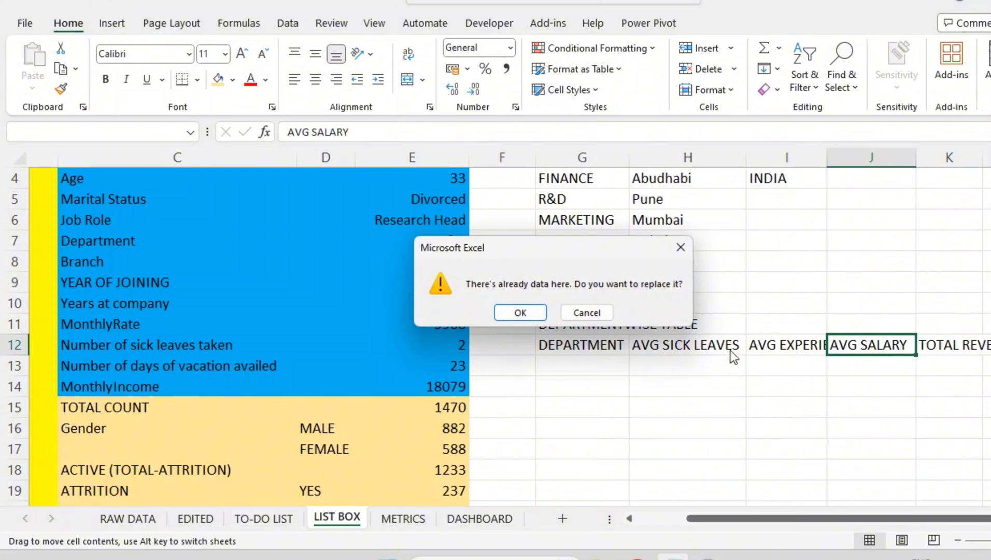
left_click(513, 314)
left_click(881, 385)
- Extend the revenue header in cell J12 to read TOTAL REVENUE IN CRORES
left_click(871, 348)
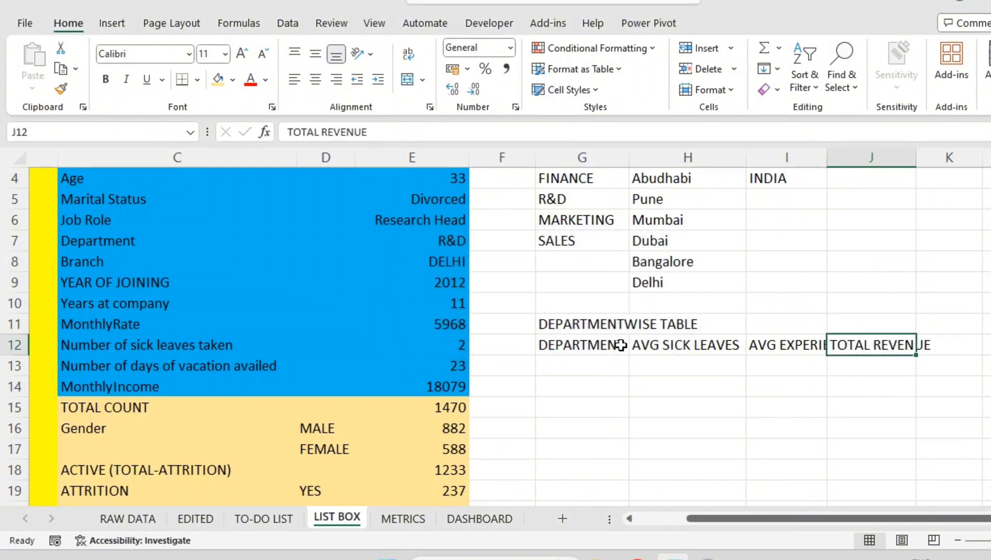
left_click(400, 134)
type("IN CROE")
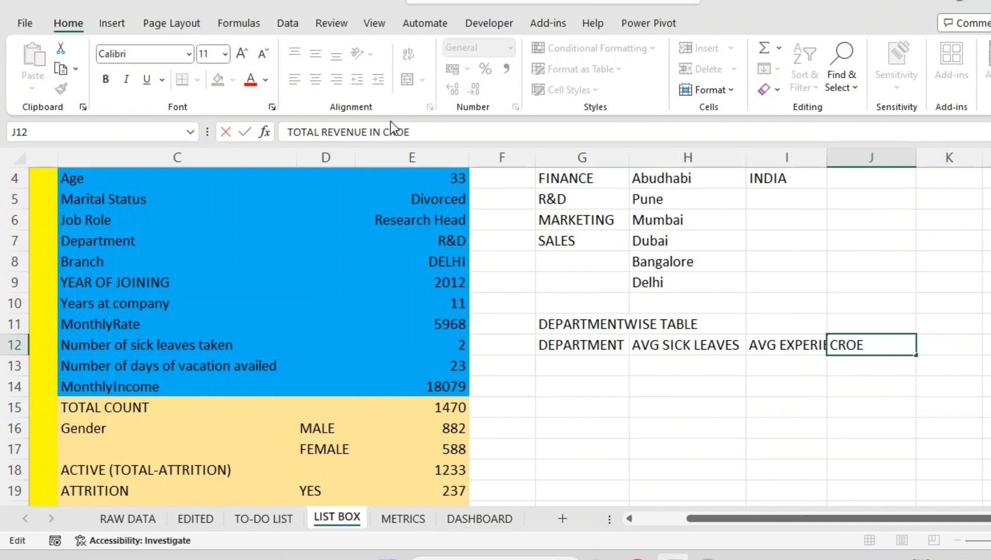
key("BackSpace")
type("E")
key("BackSpace")
type("RES")
left_click(711, 369)
- Confirm the TOTAL REVENUE IN CRORES header and fit the widths of columns I and J to their contents
left_click(876, 344)
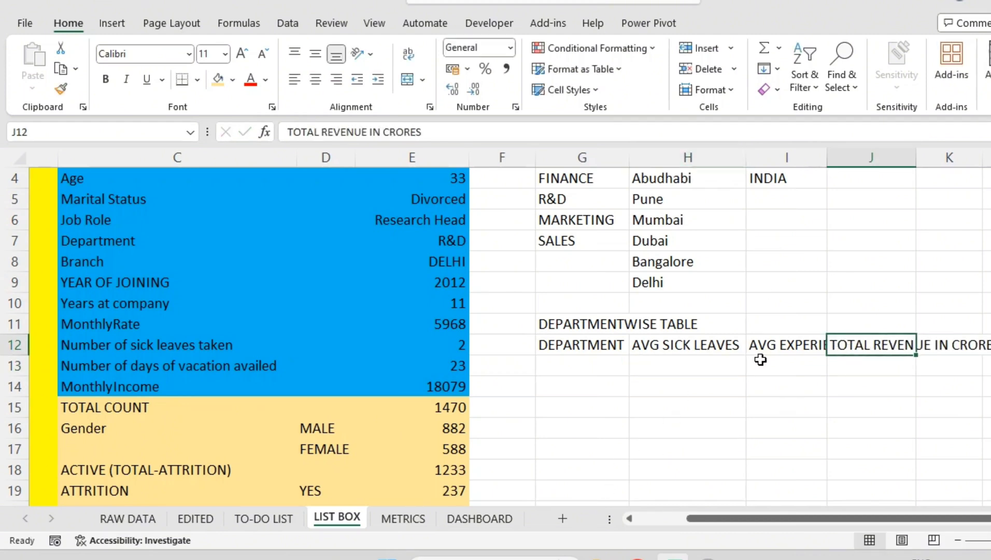
left_click(693, 364)
left_click(586, 364)
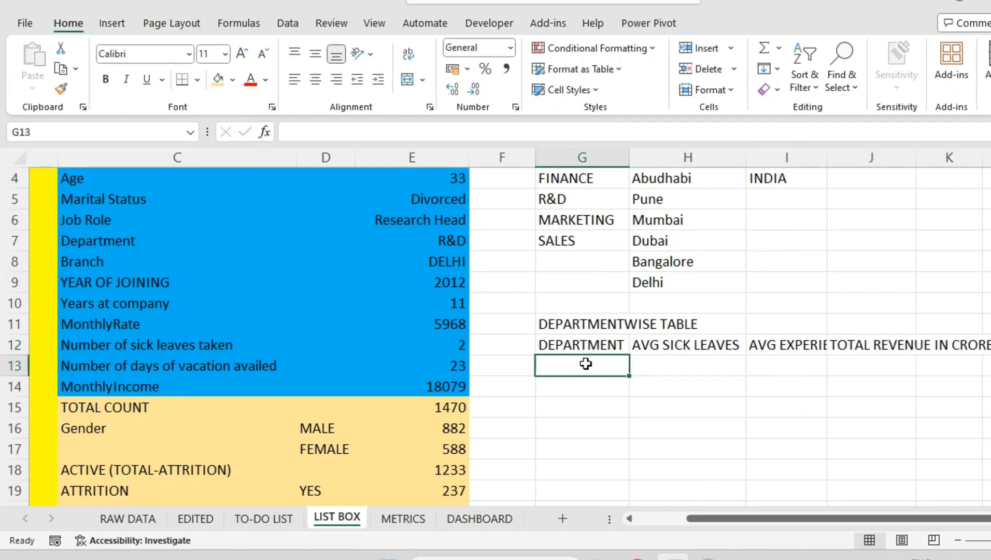
left_click(684, 352)
left_click_drag(635, 344, 912, 348)
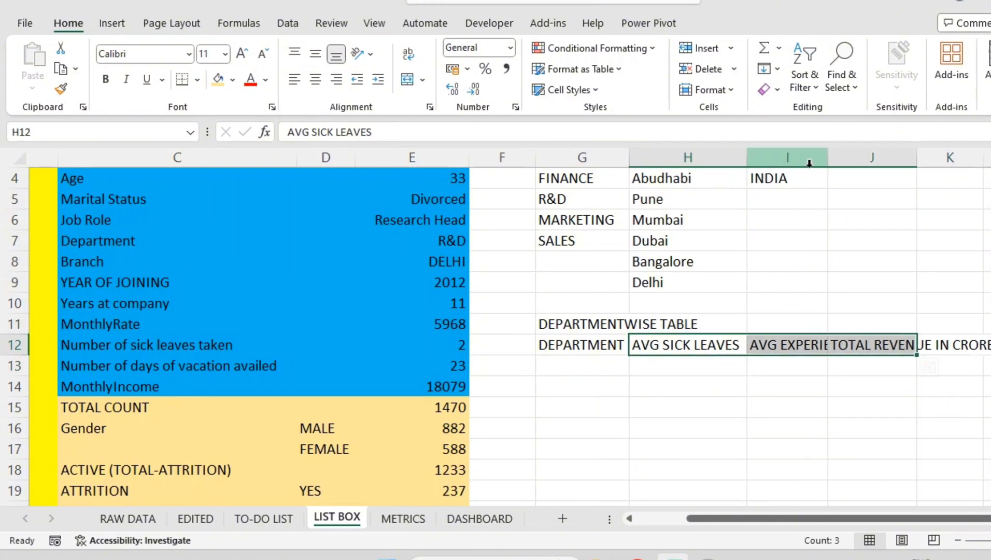
double_click(827, 158)
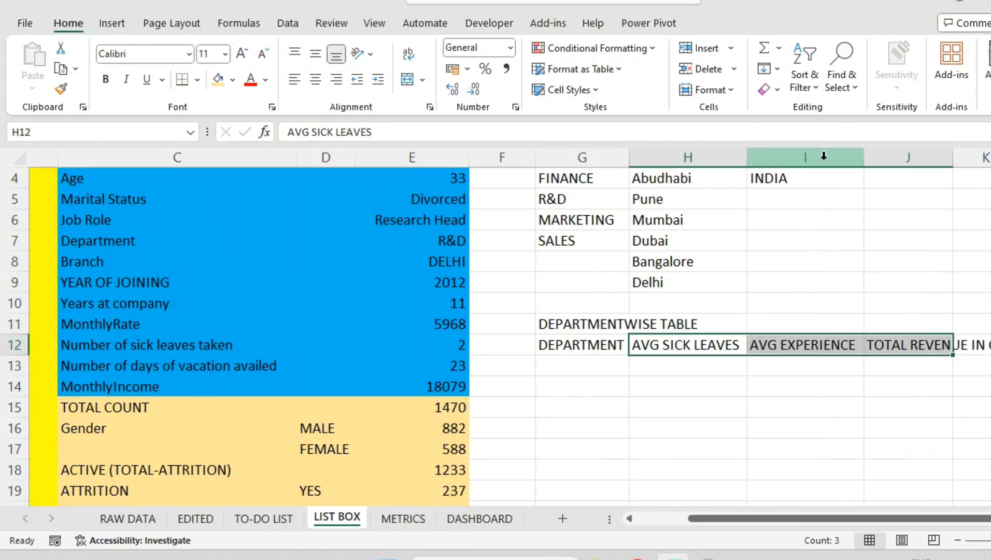
double_click(953, 157)
left_click(931, 417)
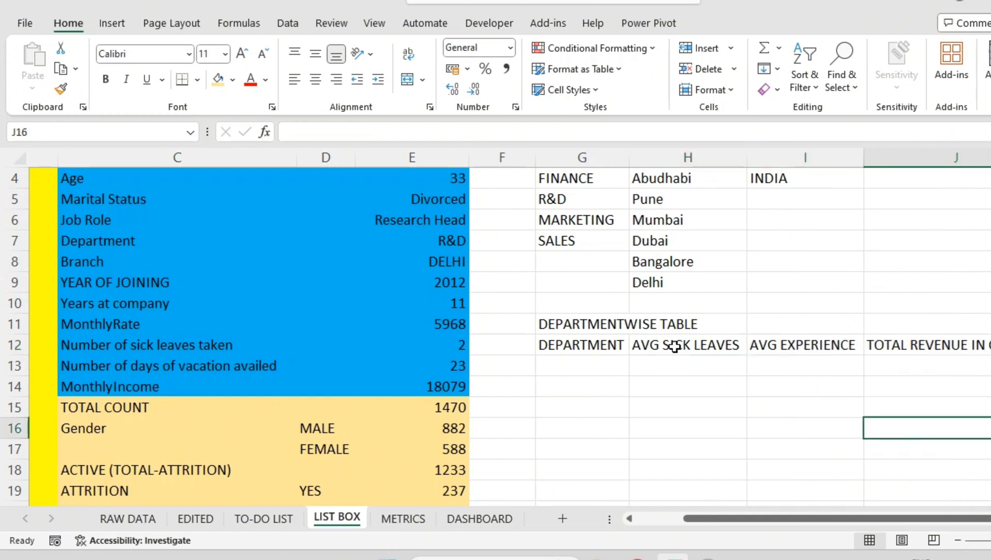
- Link cell G13 under DEPARTMENT to the index department value with the formula =E7
left_click(603, 363)
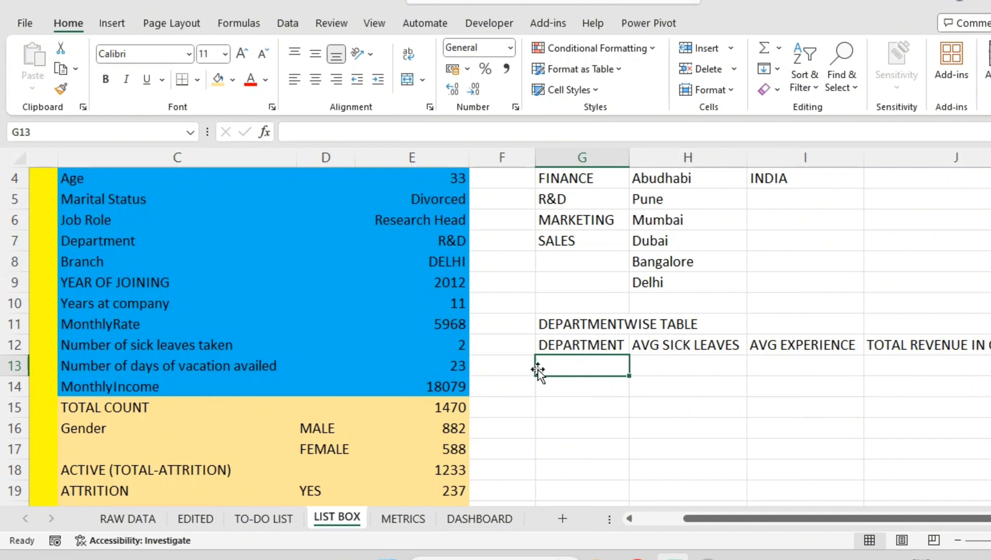
scroll(398, 208, "up", 1)
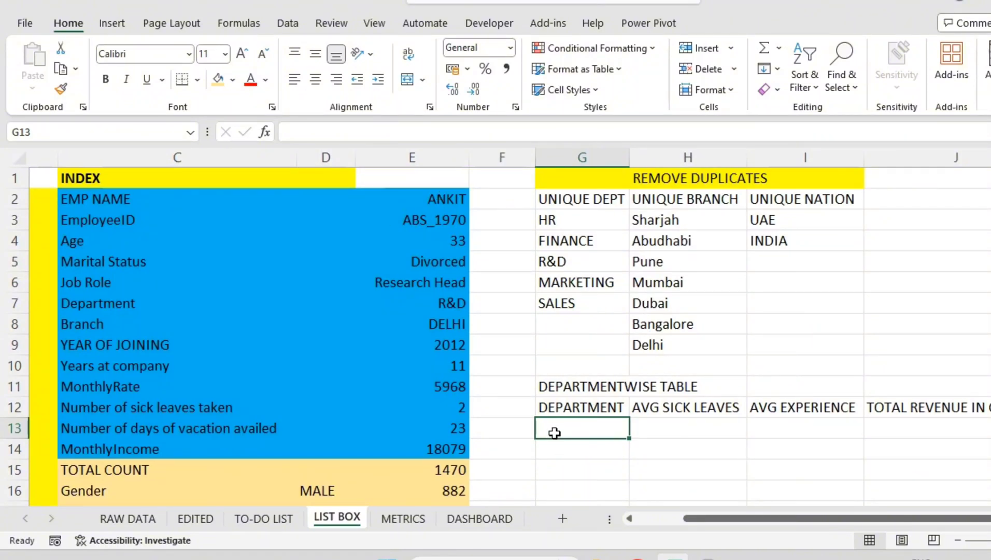
type("=")
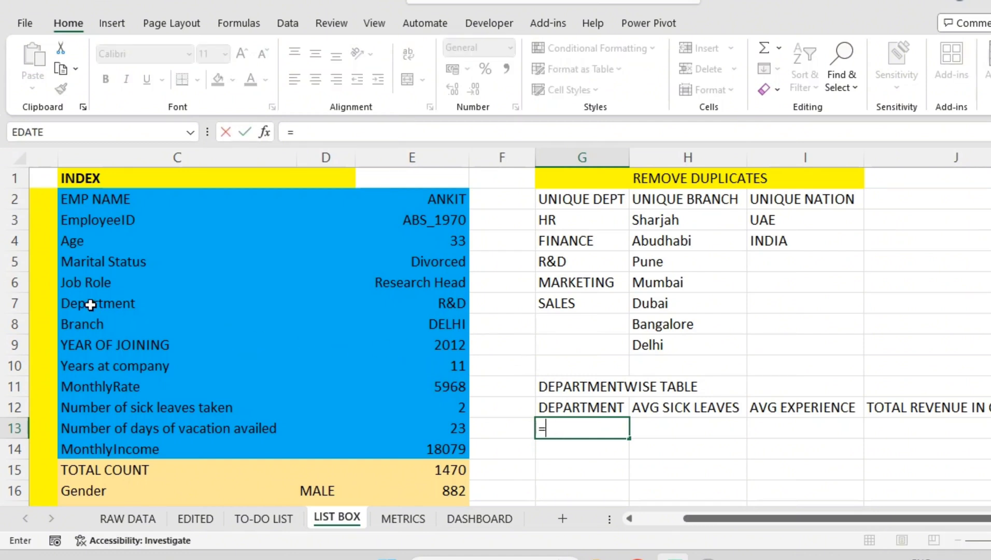
left_click(459, 305)
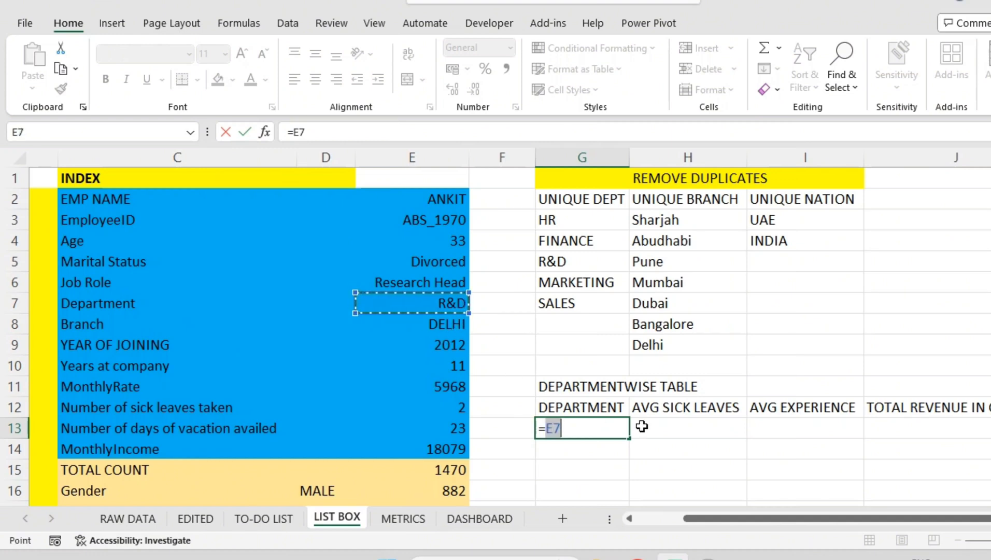
key("Return")
left_click(617, 422)
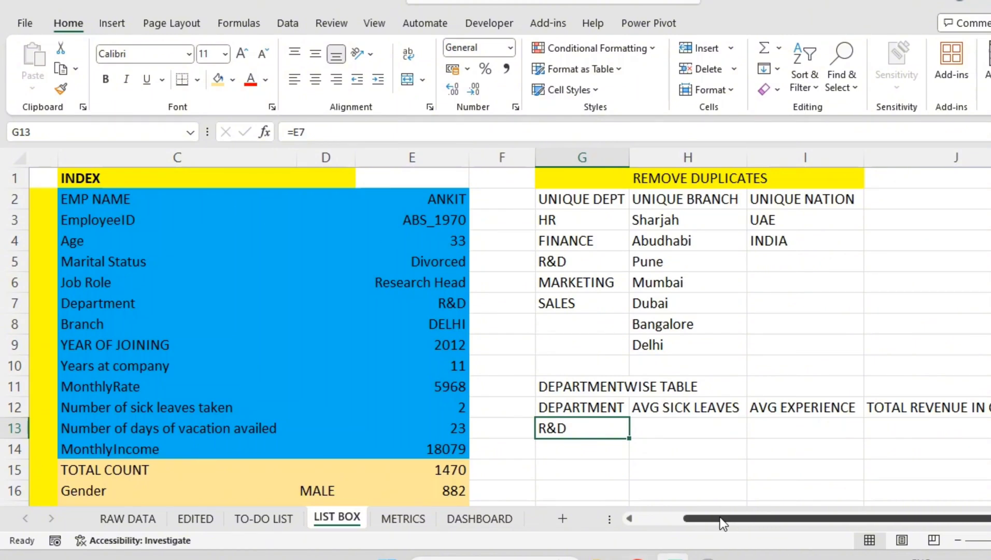
- Choose 1391 as the REF NO in cell A2 to test the linked department
left_click_drag(722, 520, 637, 520)
left_click(78, 199)
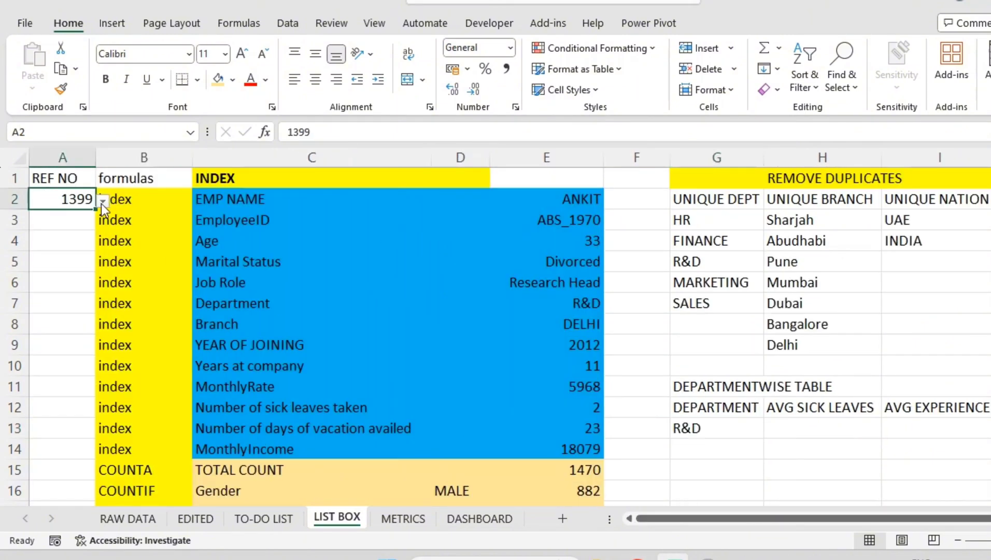
left_click(103, 200)
left_click(82, 258)
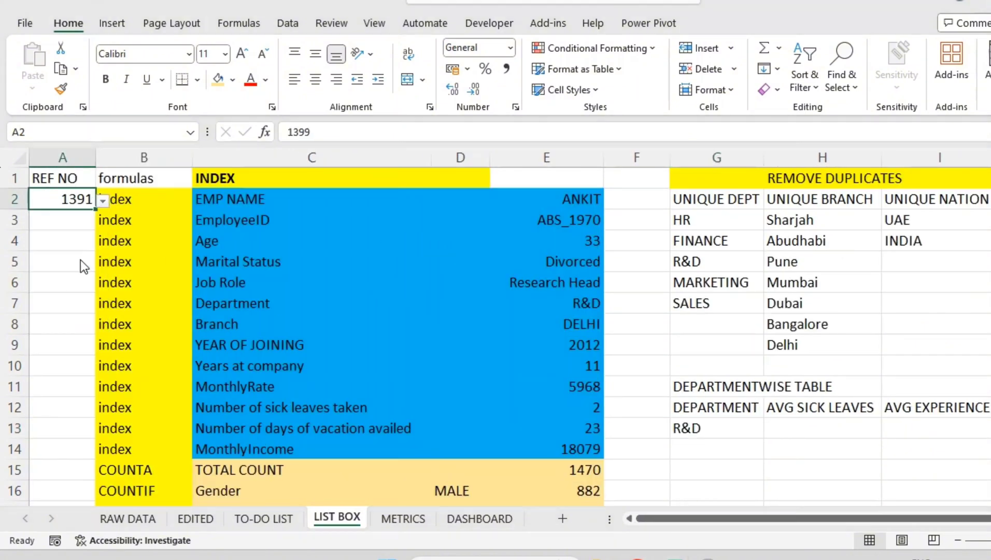
left_click(733, 428)
- Choose another REF NO from the list in cell A2, switching to the record of employee ABS_1948
left_click(89, 201)
left_click(104, 200)
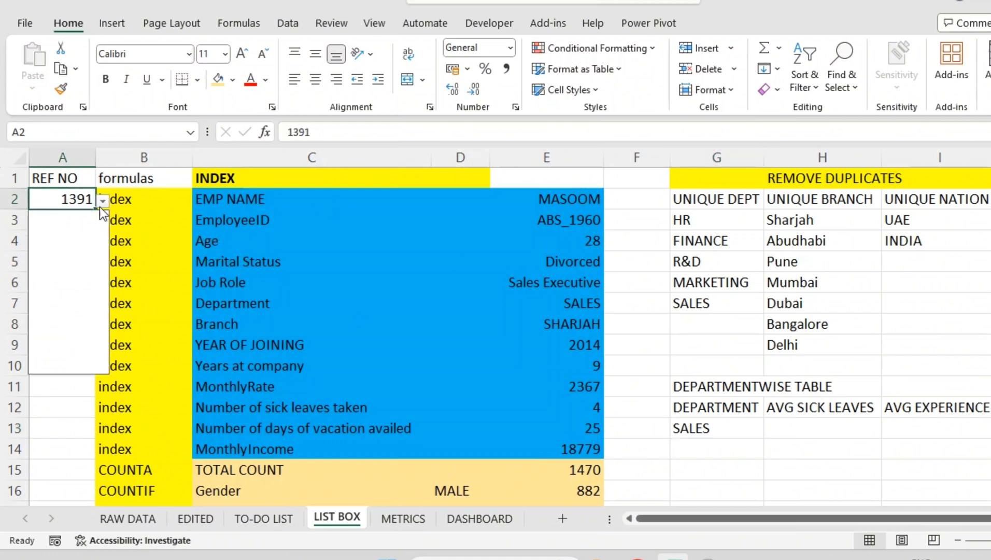
left_click(81, 257)
- Move the department table's header and value rows in G12:J13 down one row to G13:J14
left_click_drag(815, 431, 988, 429)
left_click_drag(912, 519, 964, 518)
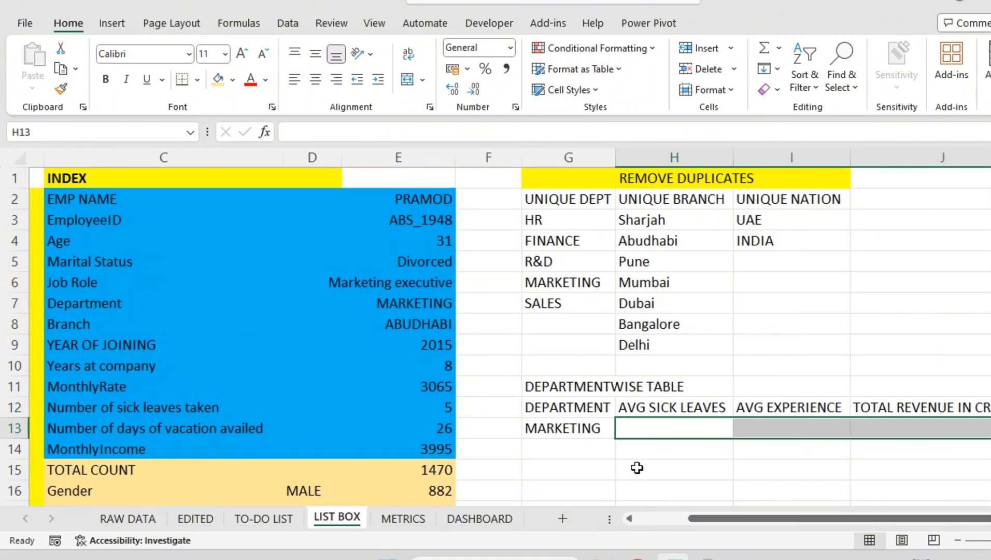
left_click(643, 449)
left_click(652, 425)
left_click(636, 409)
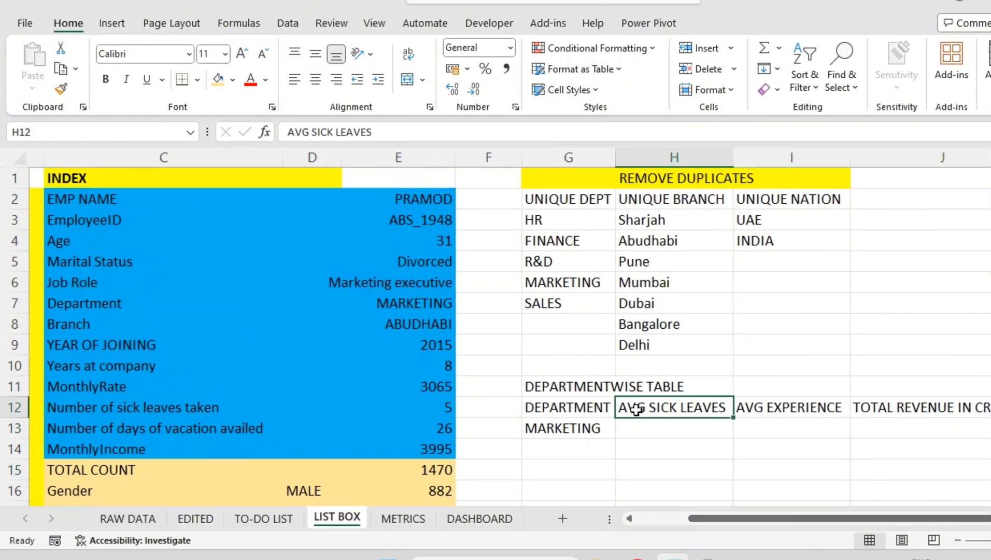
left_click(635, 430)
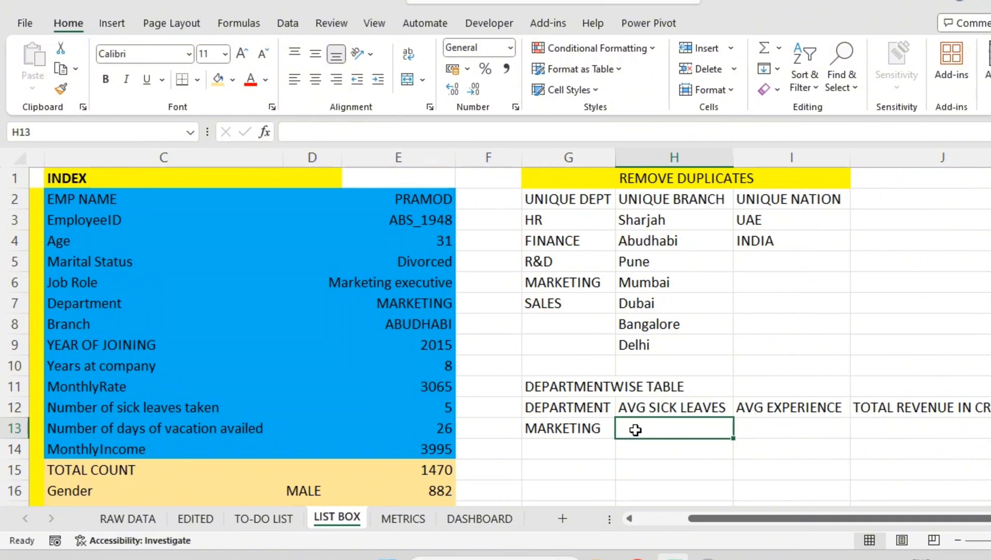
left_click_drag(547, 407, 937, 431)
- Enter the formula label AVERAGEIF in cell H12 above the AVG SICK LEAVES header
left_click(676, 403)
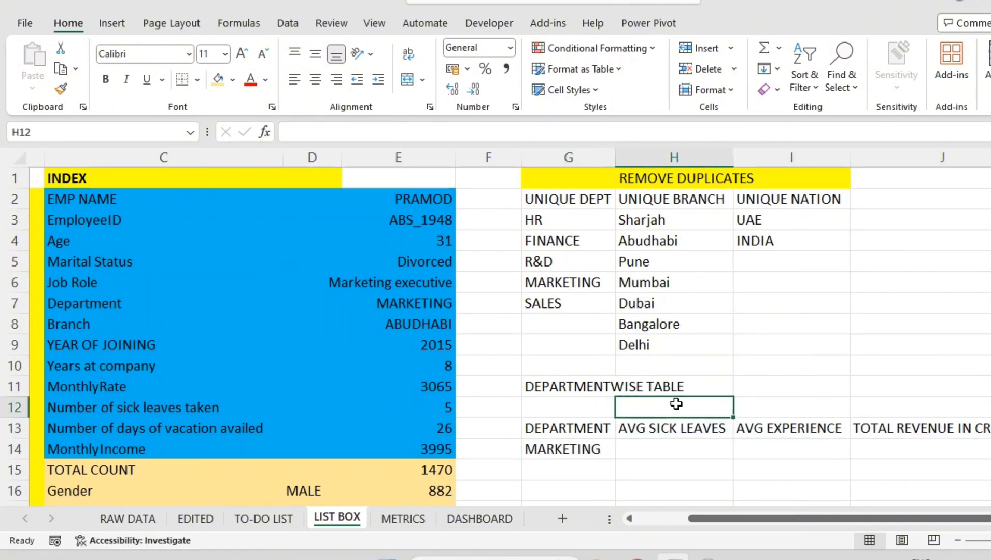
type("AVERAGE")
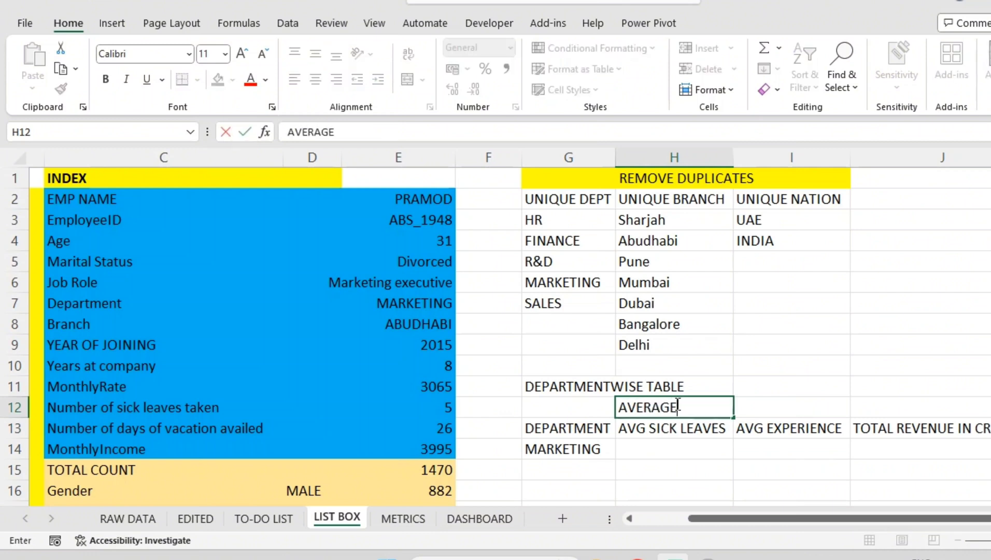
type("IF")
key("ctrl+Return")
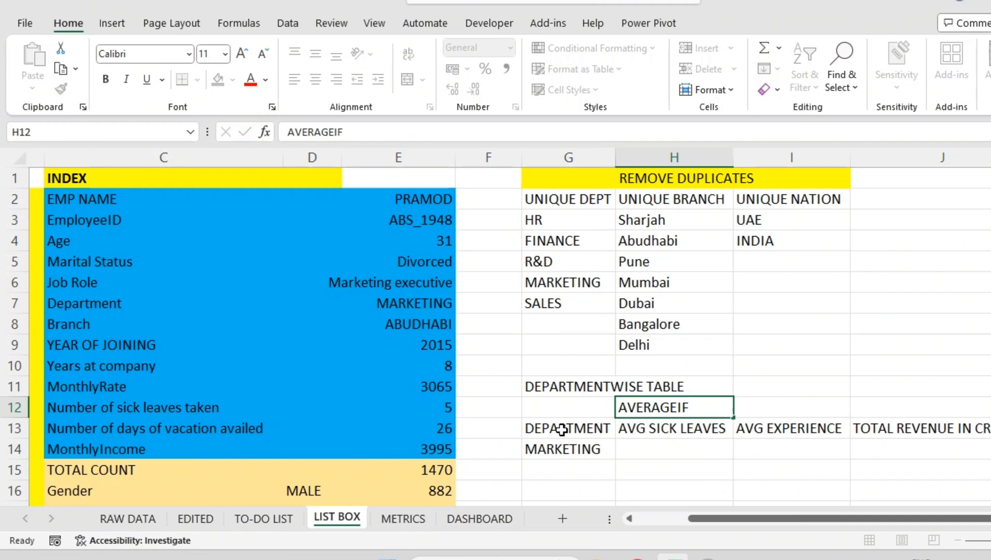
left_click(562, 429)
left_click(703, 411)
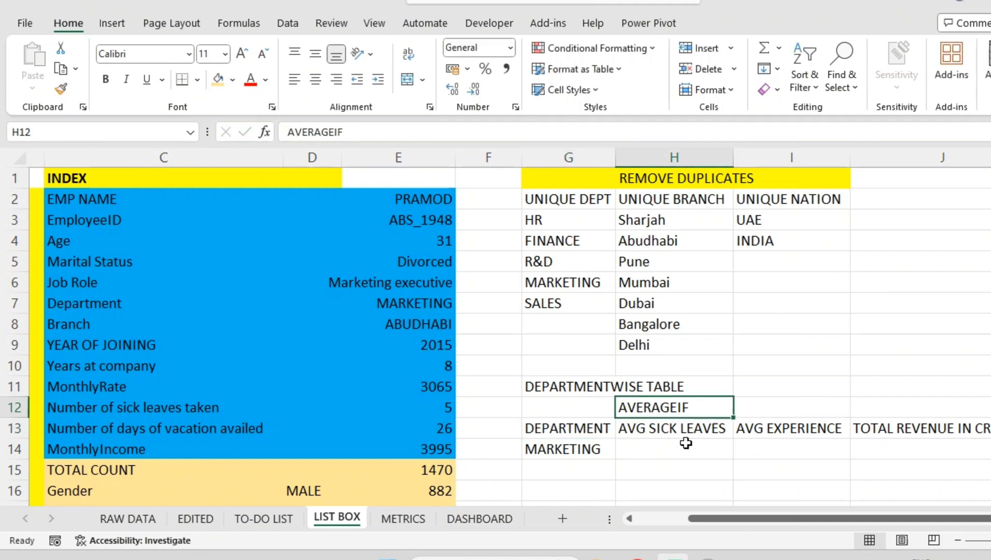
- Start an AVERAGEIF formula in cell H14 with the named range DEPARTMENT as its range
left_click(669, 448)
type("=")
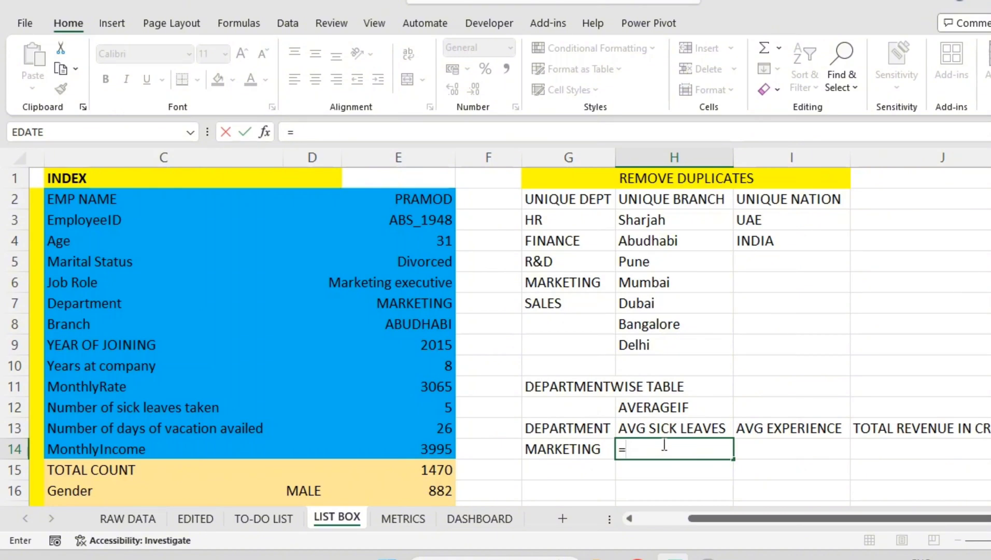
left_click(585, 451)
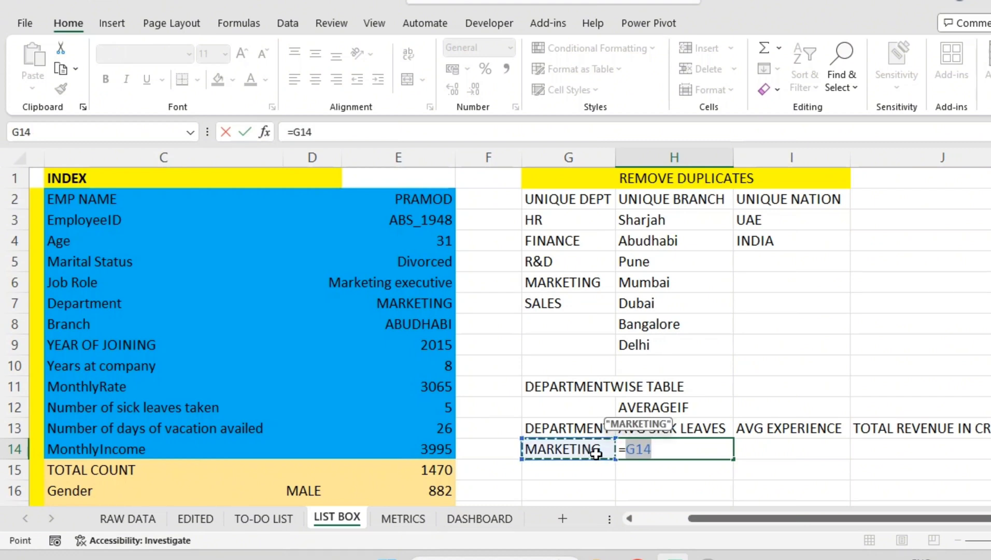
key("BackSpace")
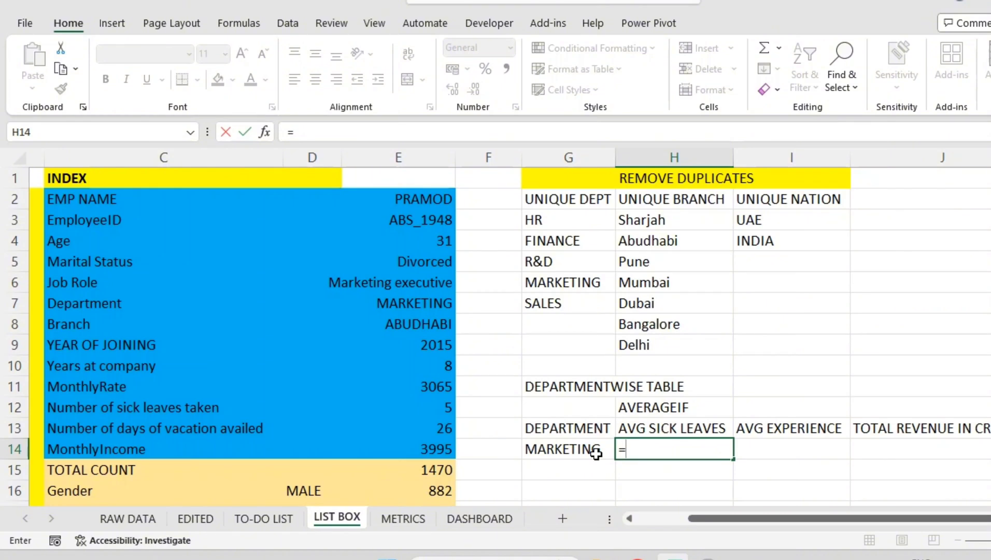
type("AVE")
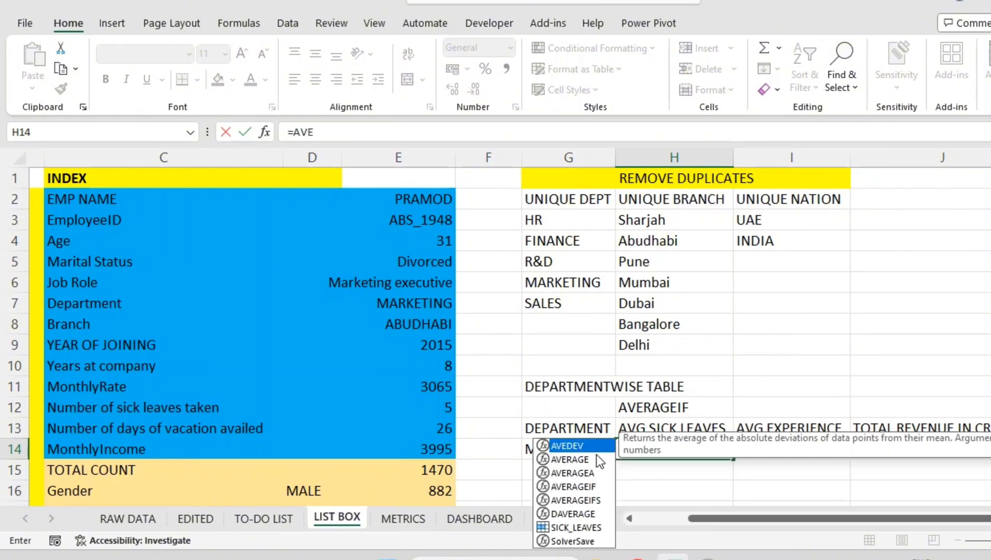
type("RAGEIF")
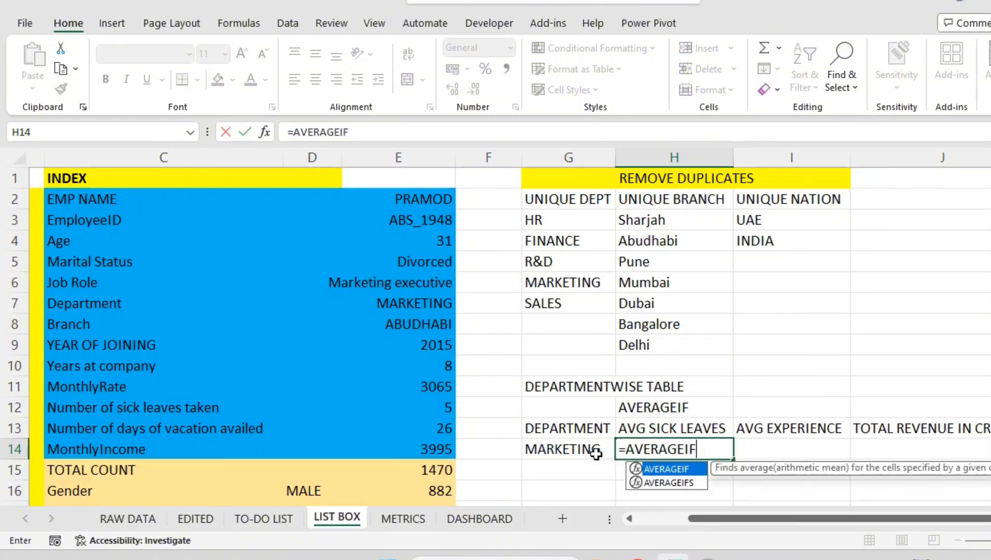
type("(")
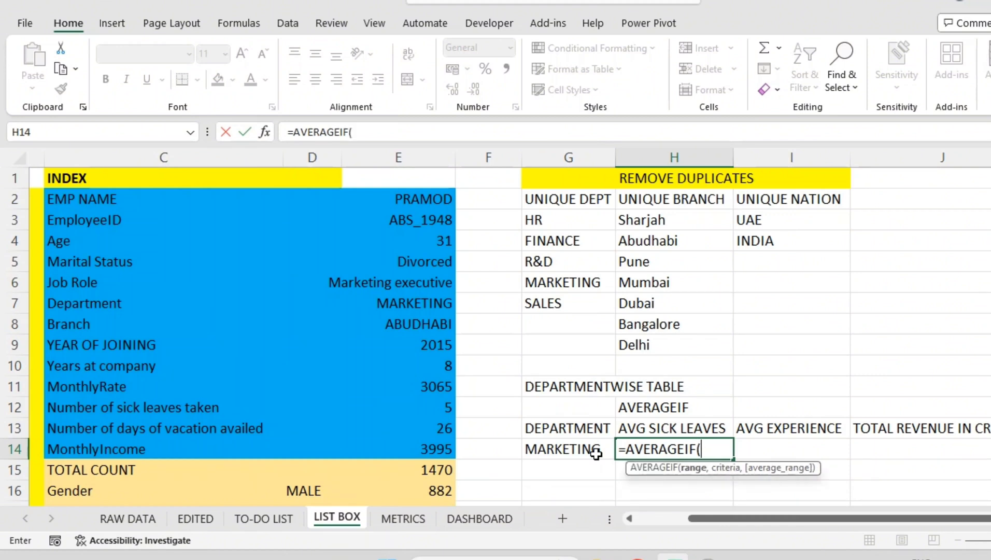
type("DE")
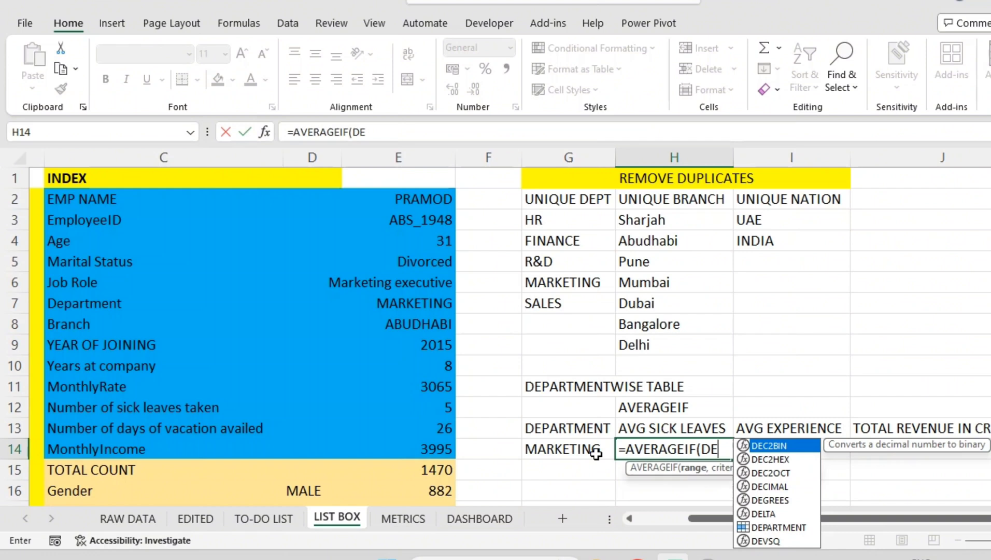
type("P")
key("Tab")
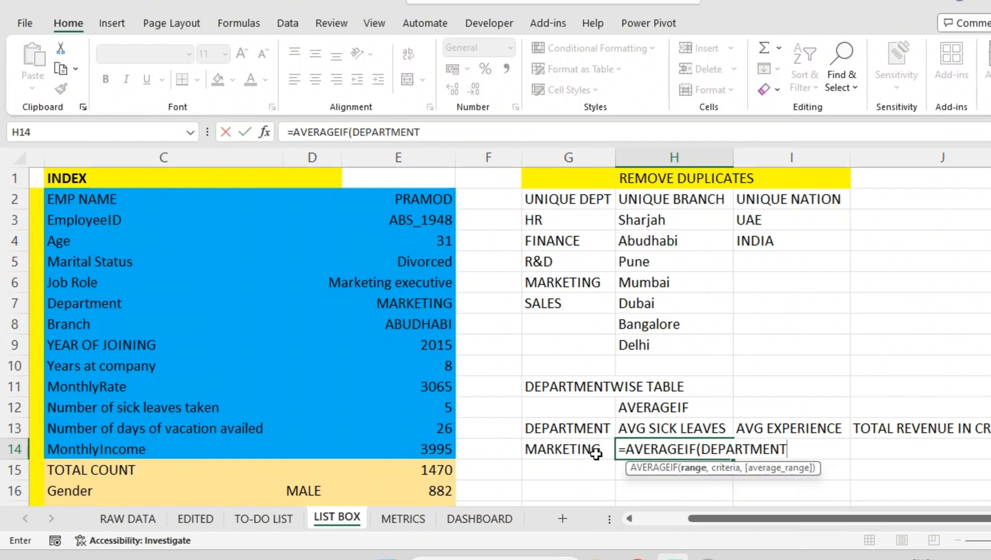
- Complete the AVERAGEIF formula in H14 with G14 as the criteria and SICK_LEAVES as the average range
type(",")
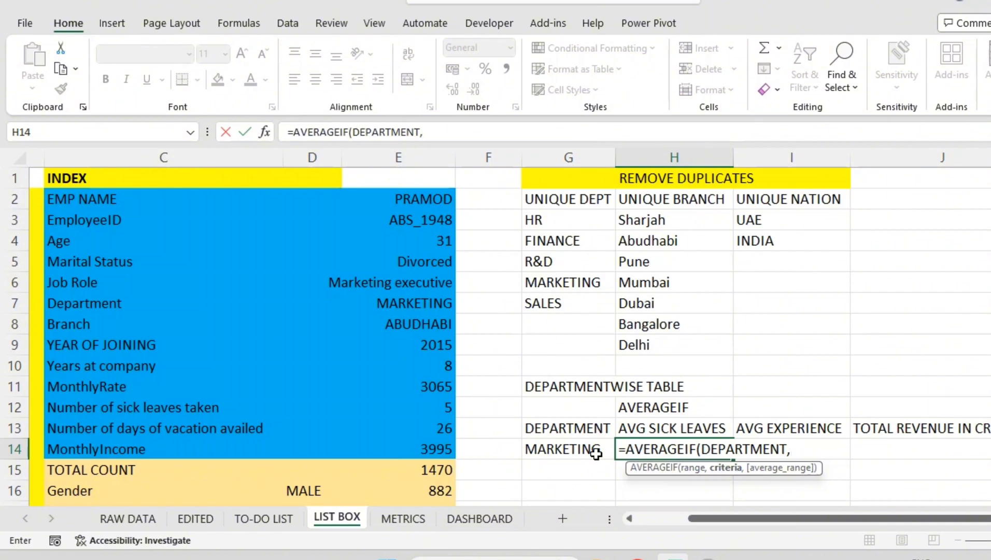
left_click(596, 455)
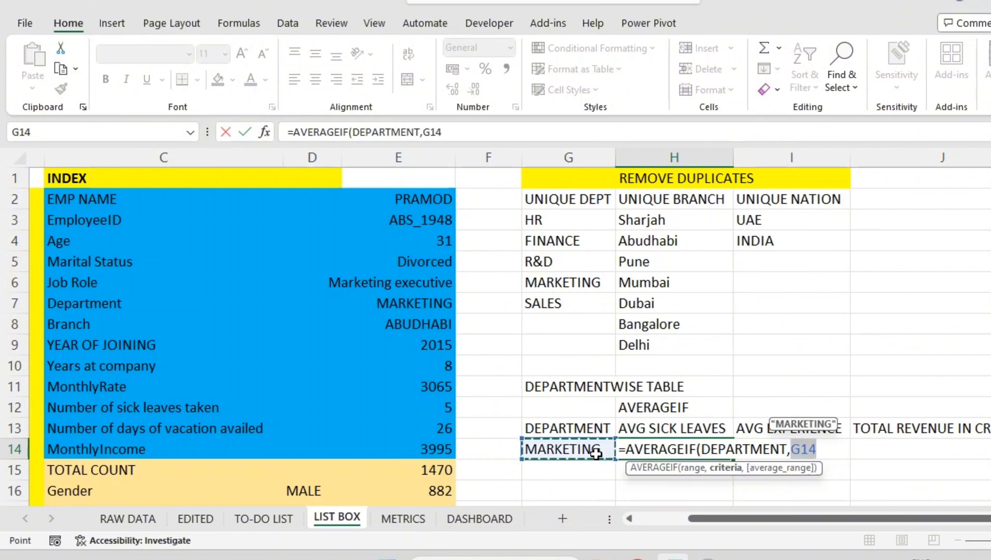
type(",")
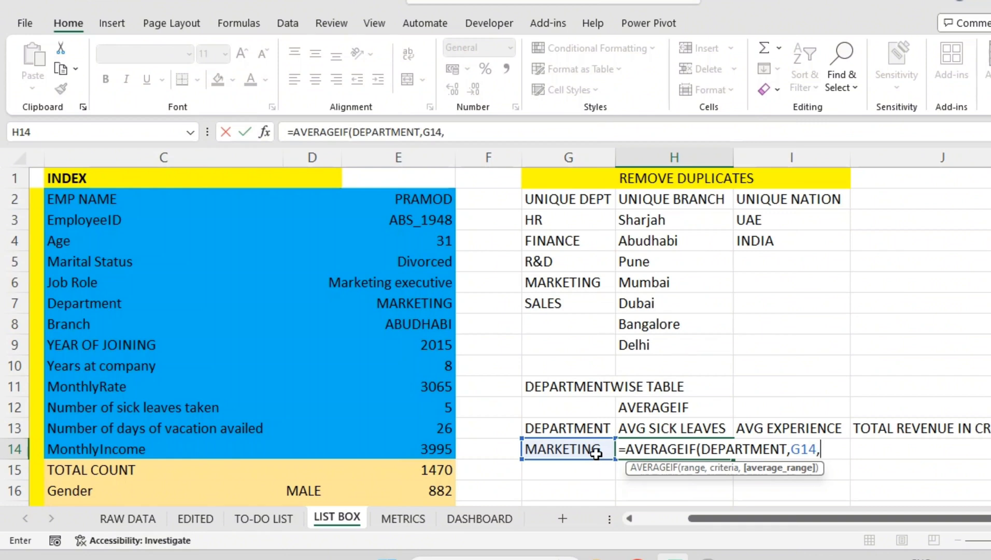
type("SI")
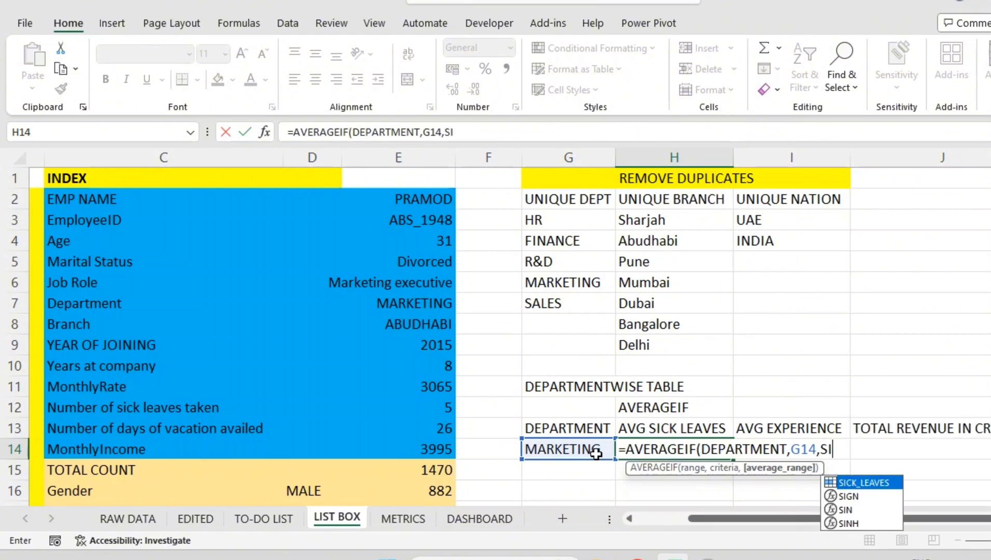
key("Tab")
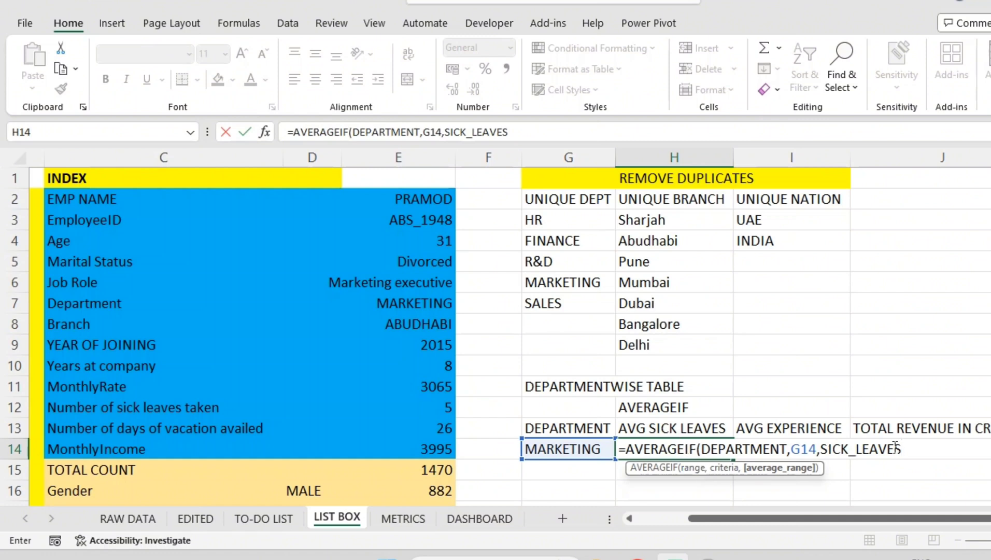
type(")")
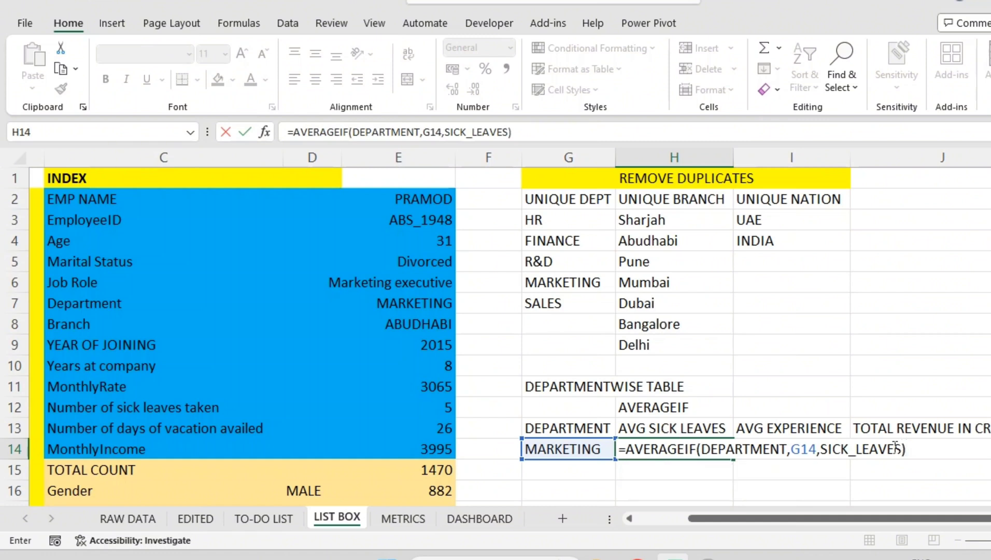
key("Return")
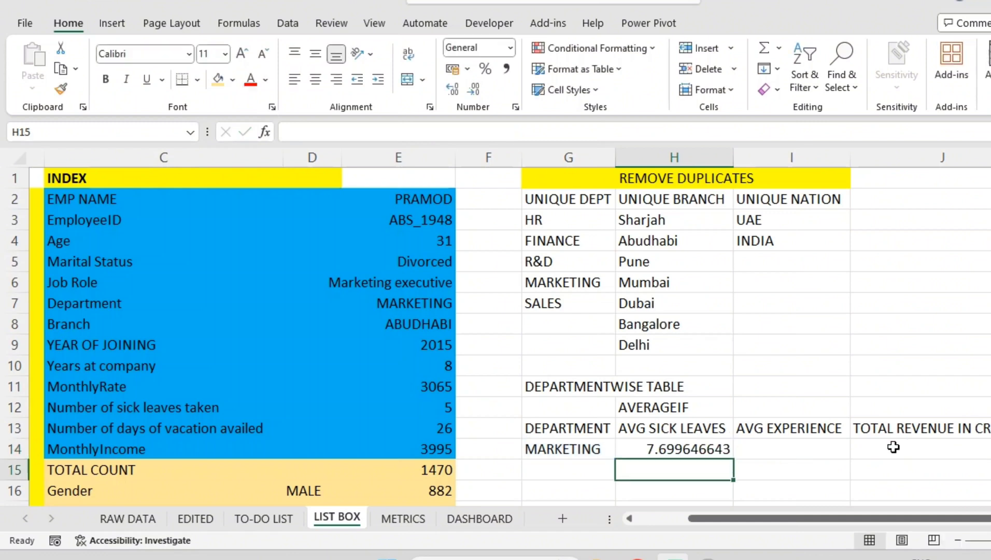
- Format the average sick leaves value in H14 to show no decimal places
left_click(680, 447)
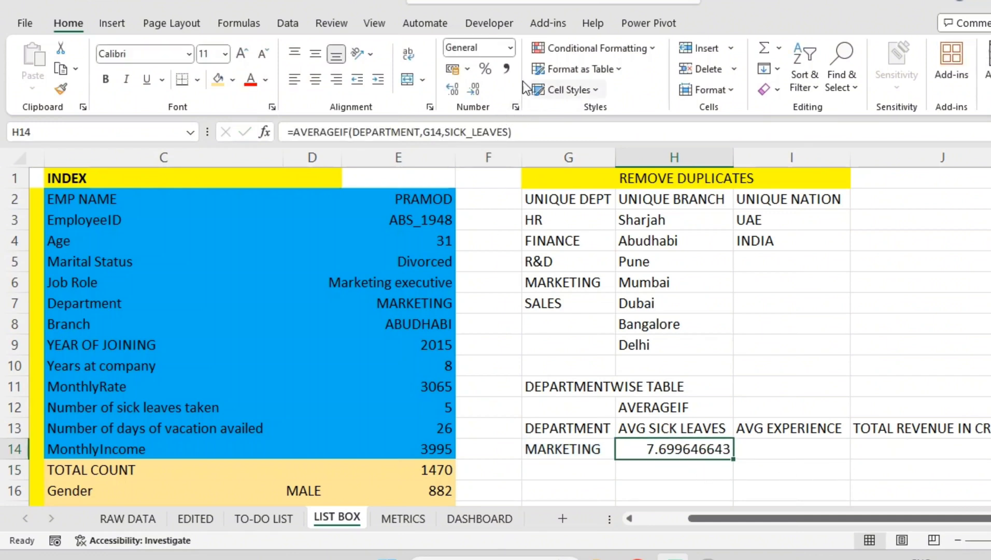
left_click(476, 91)
left_click(476, 92)
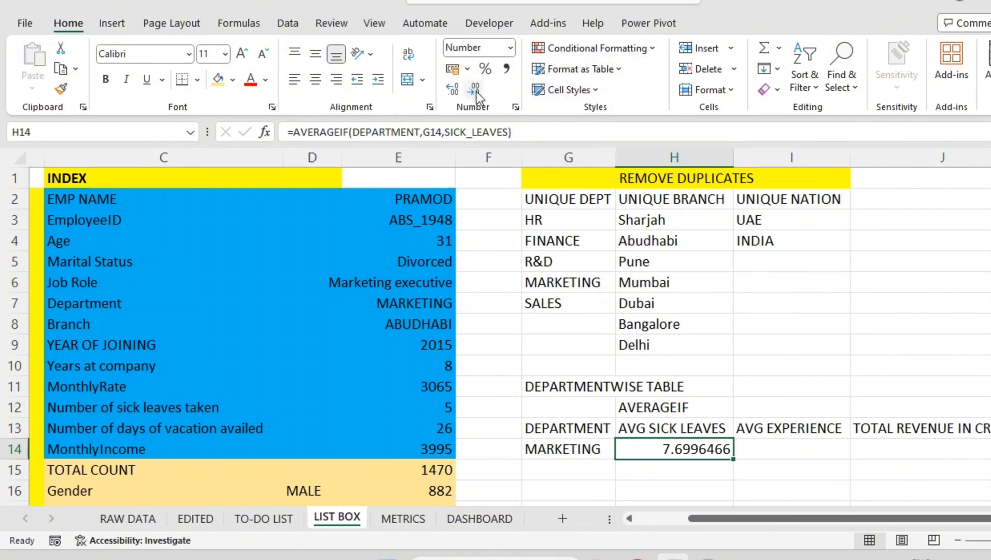
left_click(475, 91)
left_click(476, 91)
left_click(476, 91)
left_click(473, 91)
left_click(473, 91)
left_click(473, 91)
left_click(473, 91)
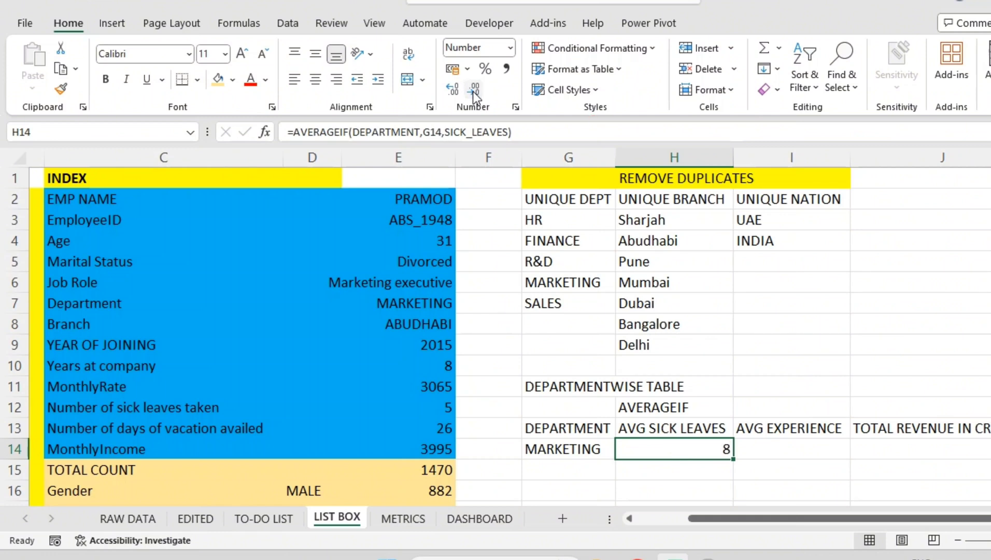
left_click(455, 89)
left_click(473, 90)
left_click(790, 446)
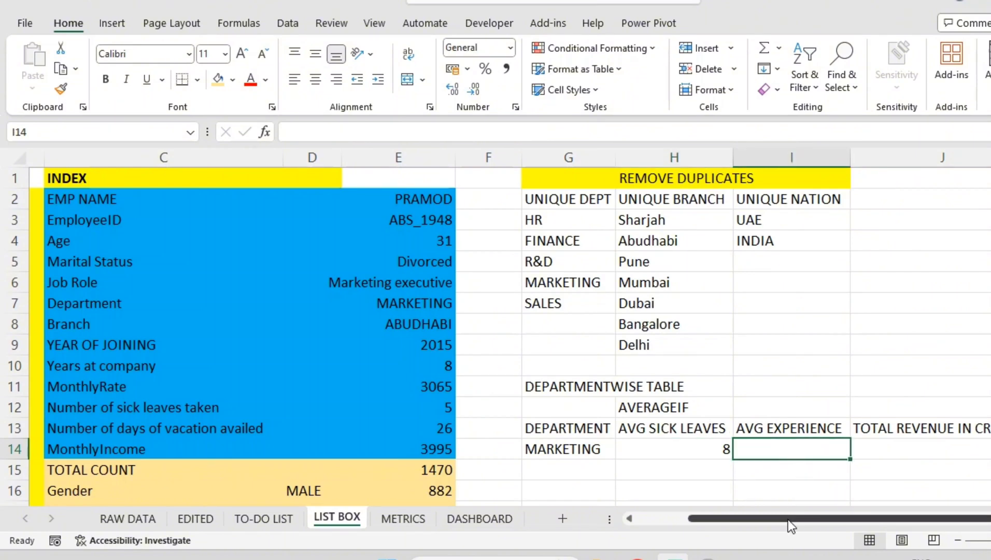
type("=")
key("BackSpace")
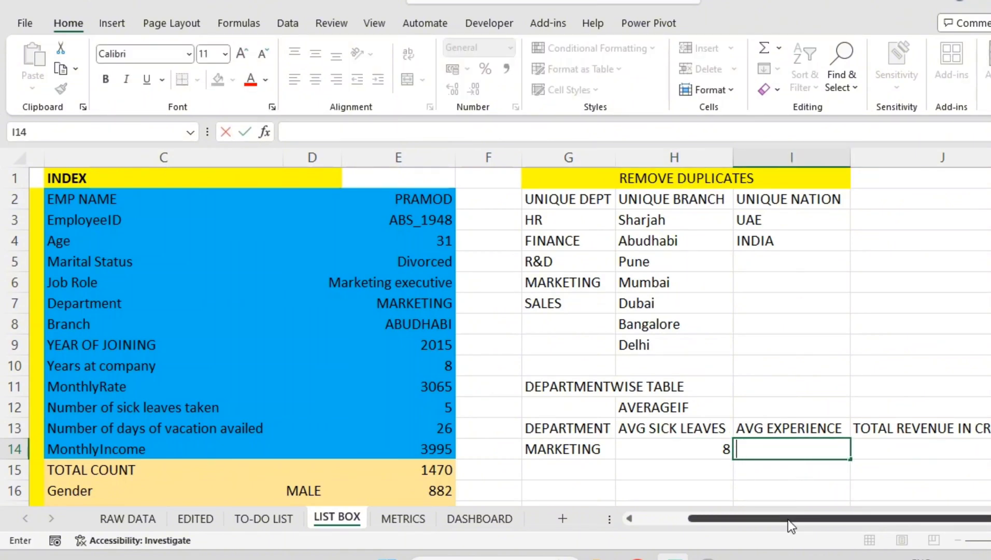
- Copy the AVERAGEIF label from H12 into I12 above the AVG EXPERIENCE header
left_click(632, 409)
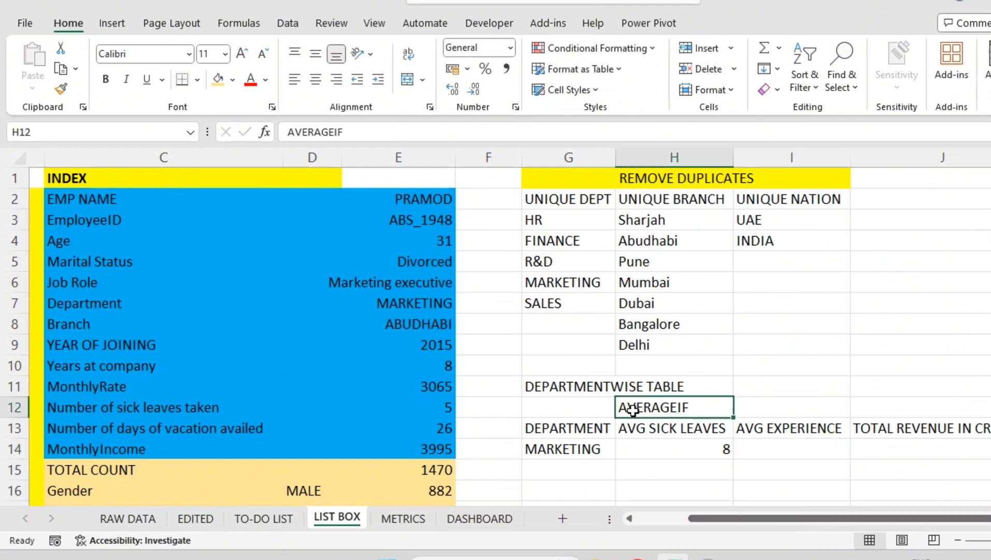
key("ctrl+c")
left_click(752, 408)
key("ctrl+v")
- Start an AVERAGEIF formula in cell I14 with the named range DEPARTMENT as its range
left_click(757, 449)
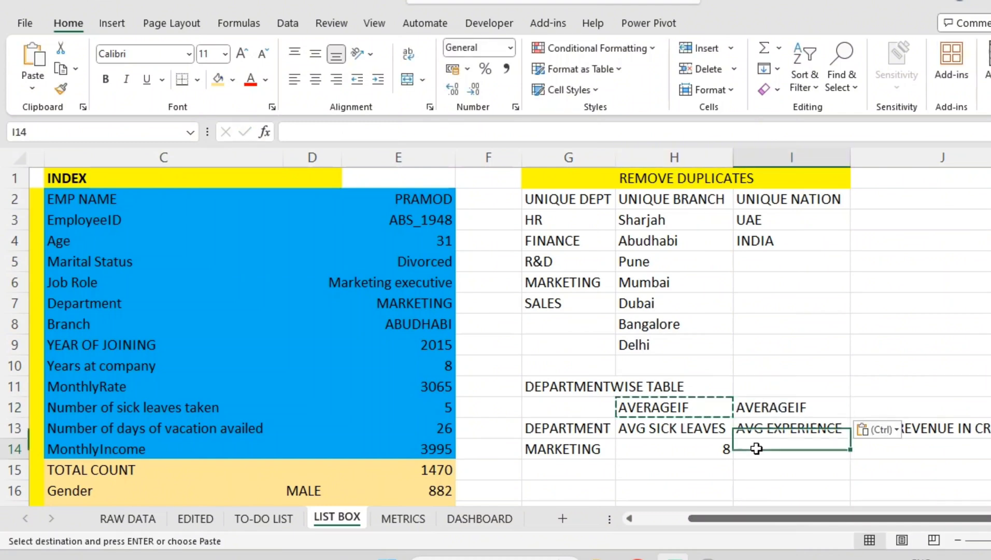
type("=")
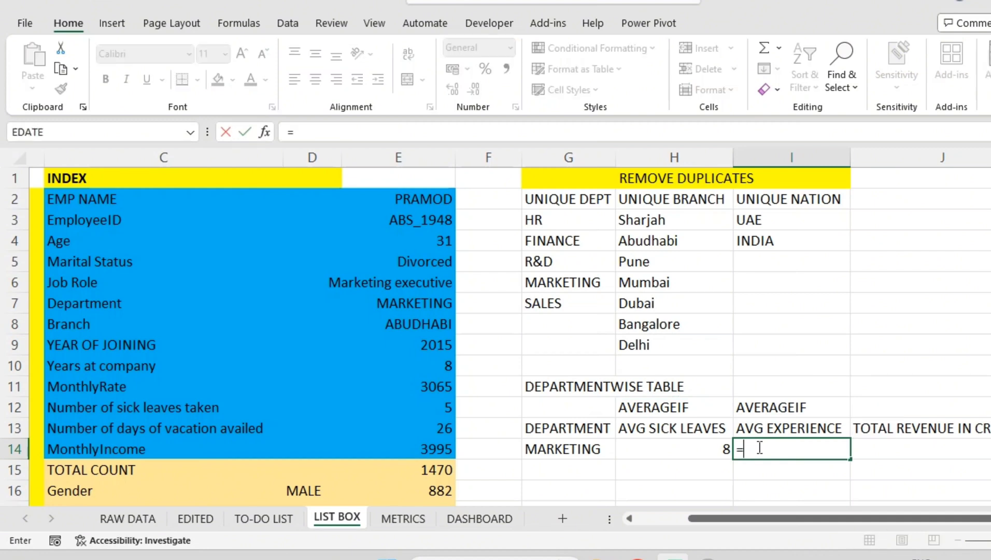
type("AVERAG")
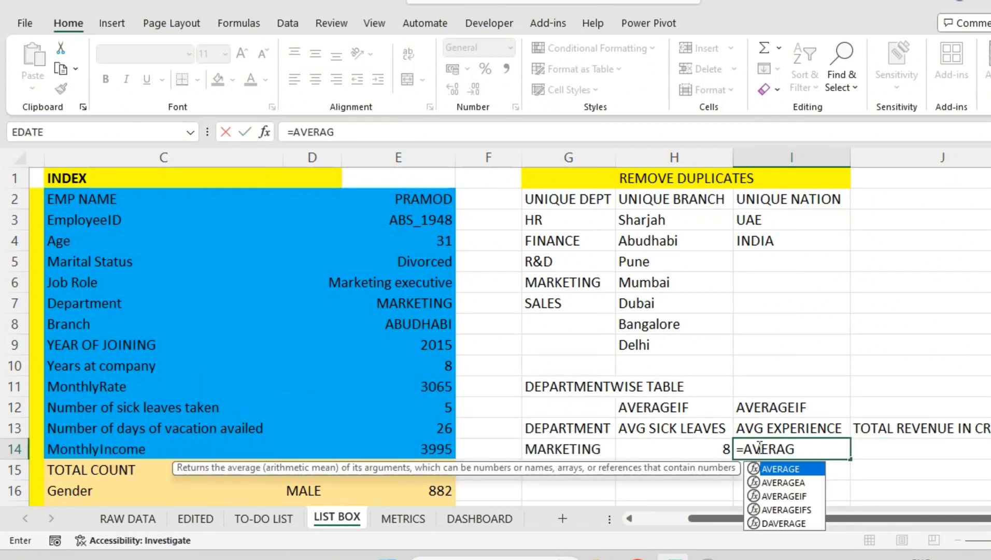
type("EIF(")
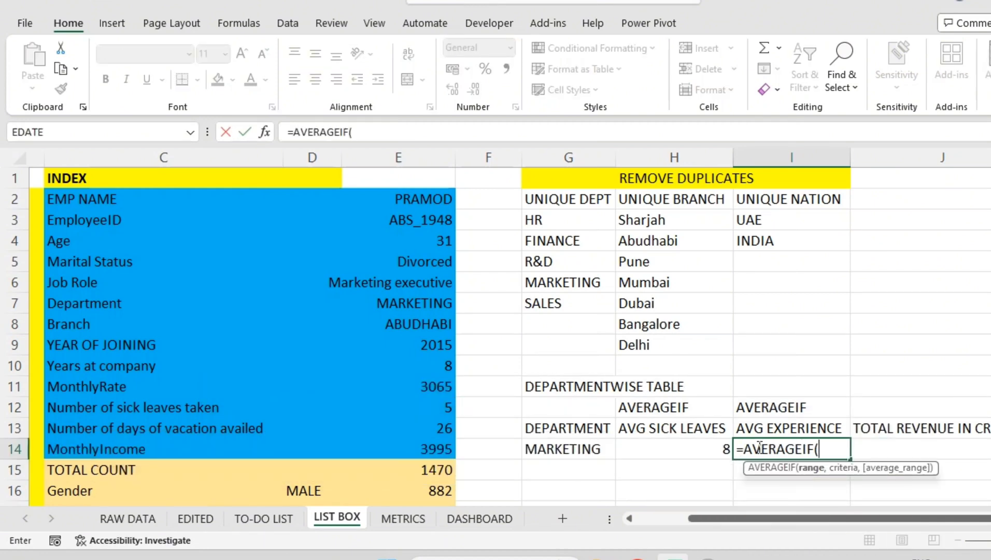
type("DEPS")
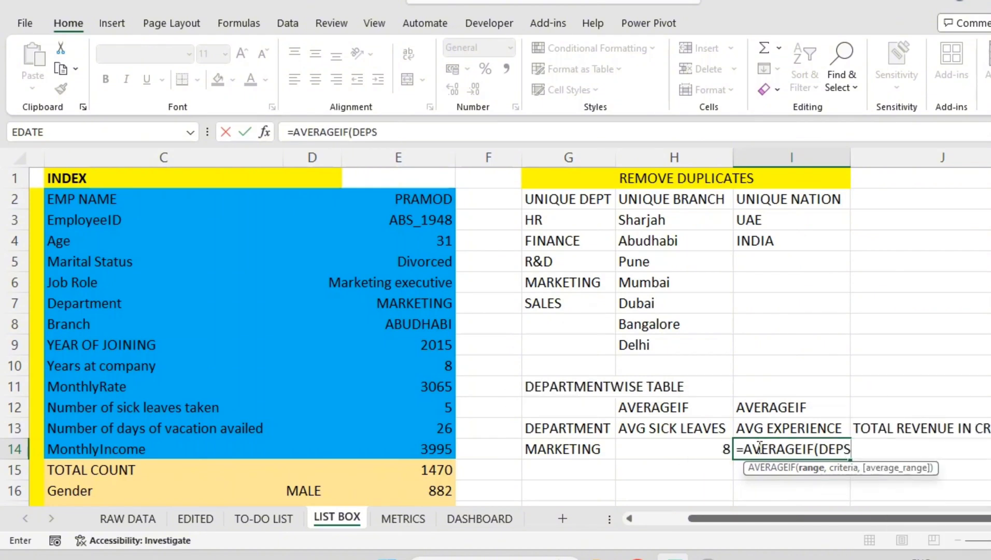
key("BackSpace")
type("A")
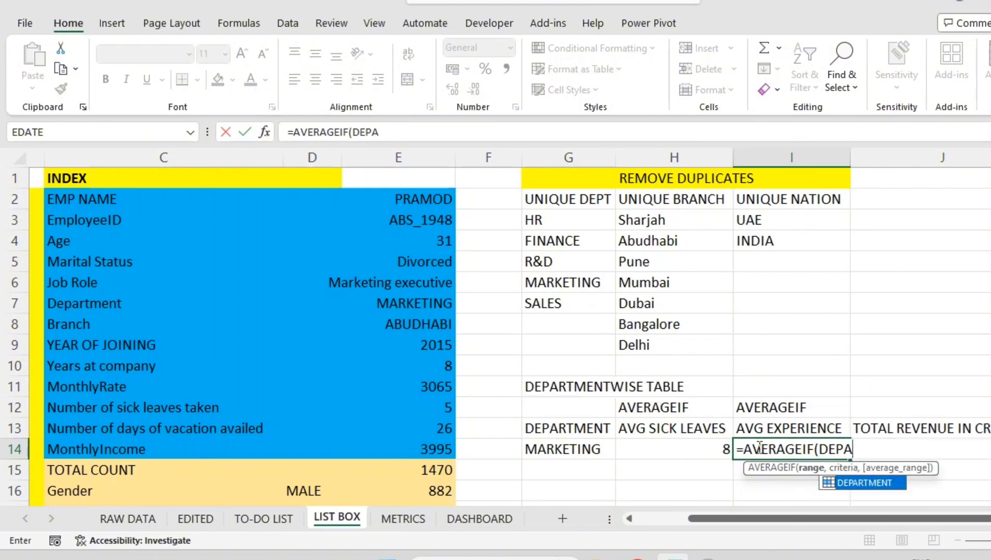
key("Tab")
type(",")
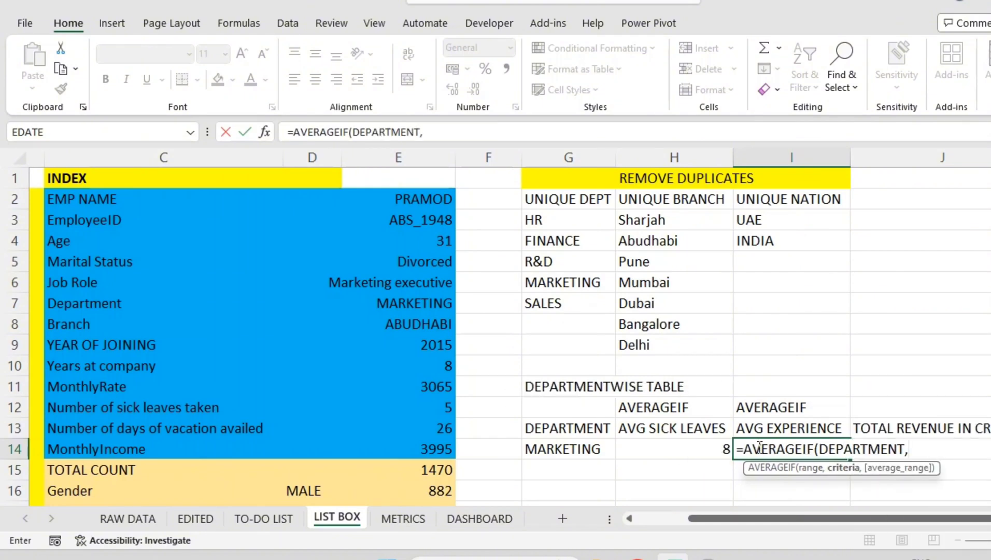
- Complete the AVERAGEIF formula in I14 with G14 as the criteria and EXPERIENCE as the average range
left_click(592, 445)
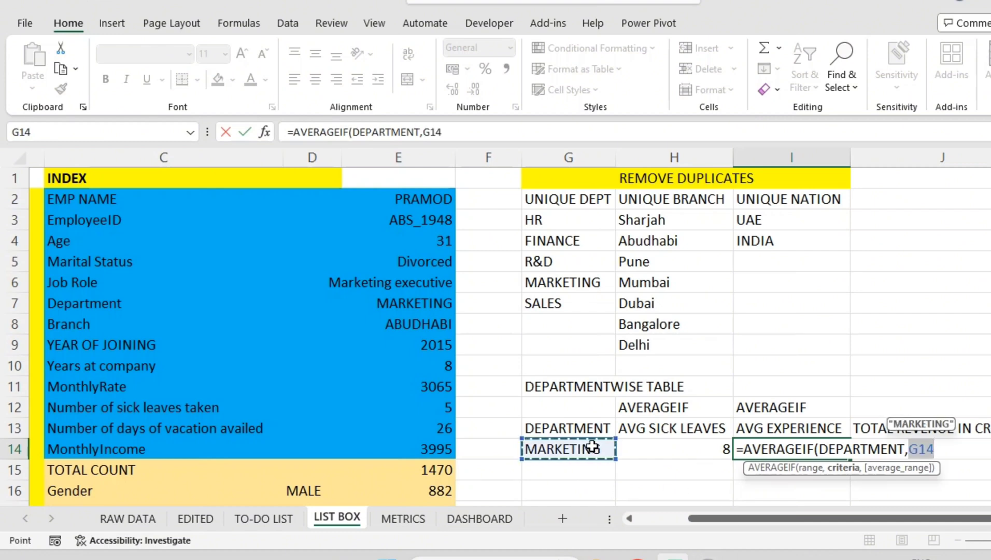
type(",")
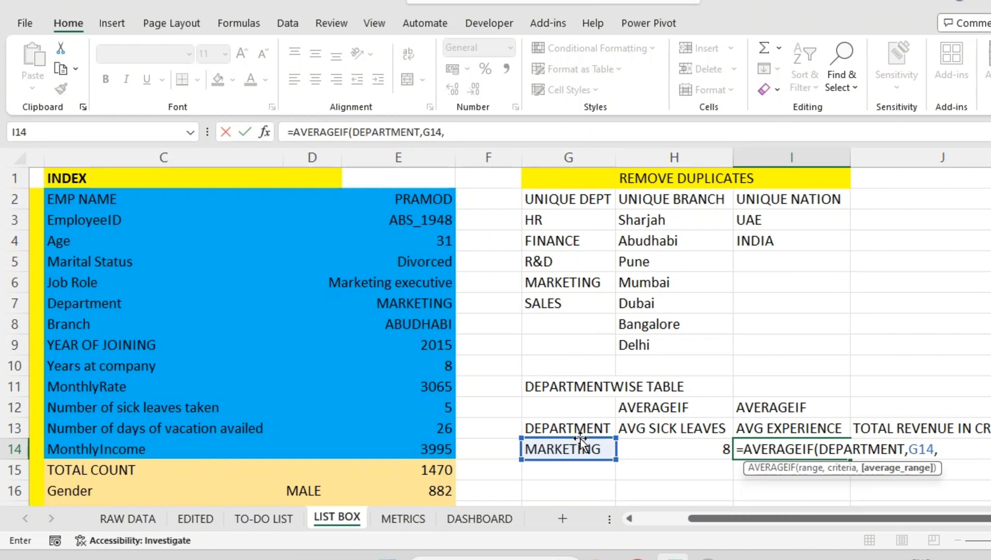
type("EX")
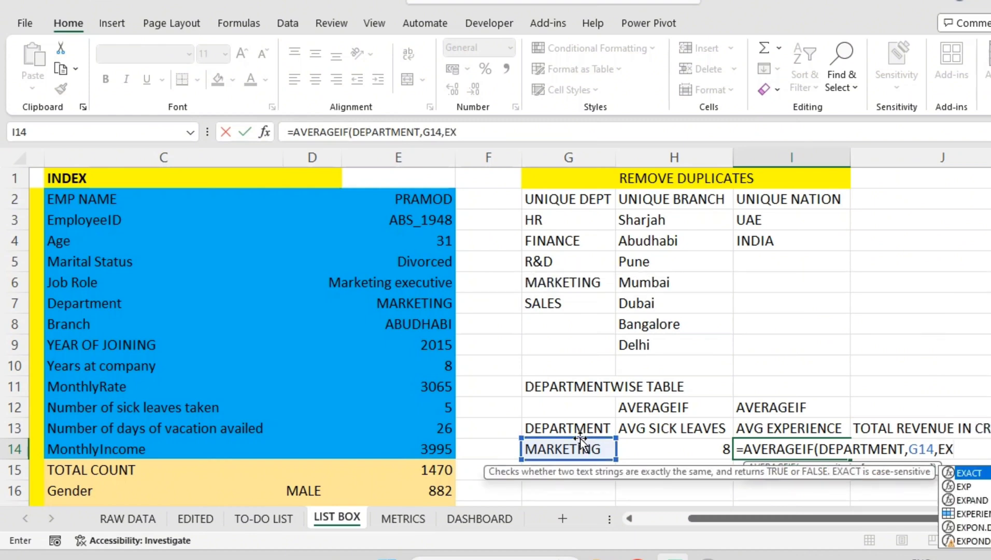
type("P")
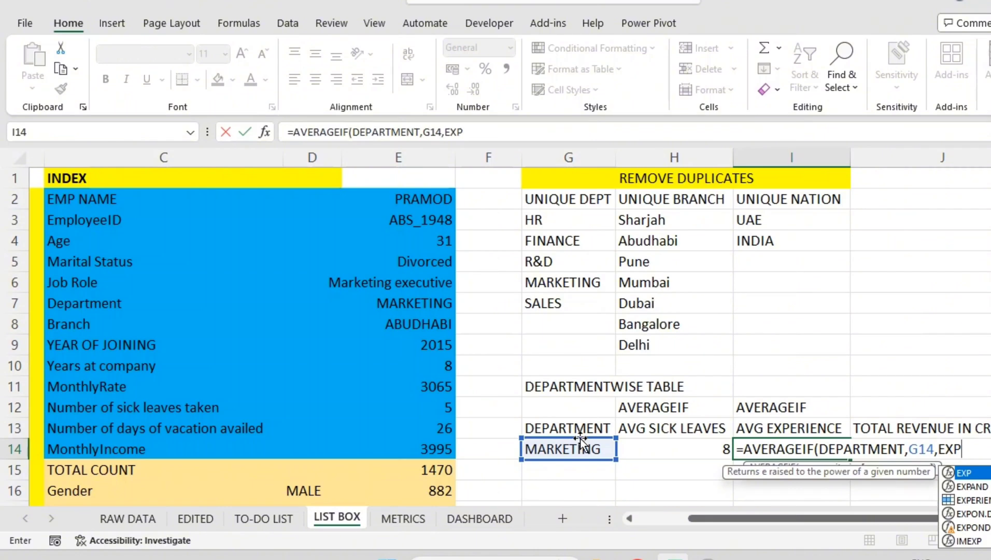
key("Down")
key("Down")
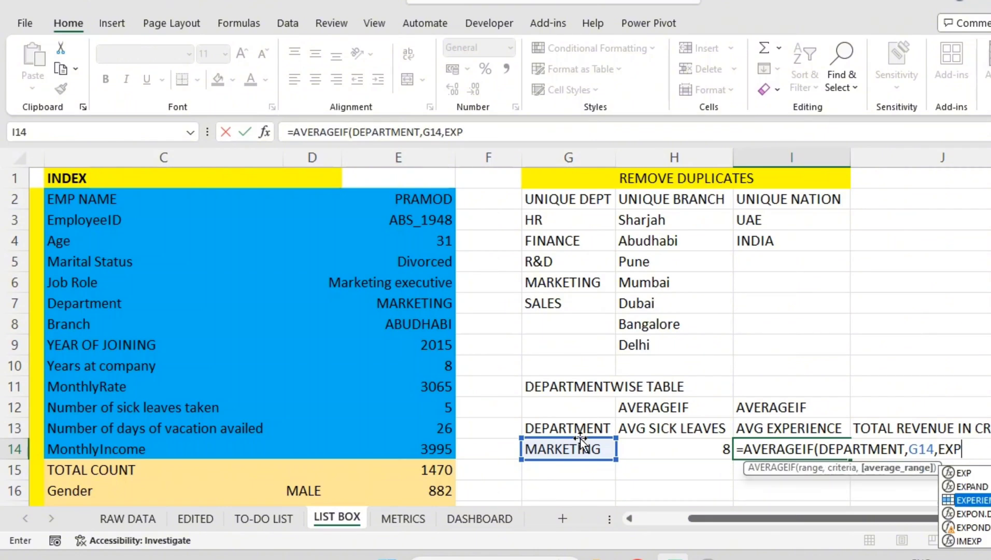
key("Tab")
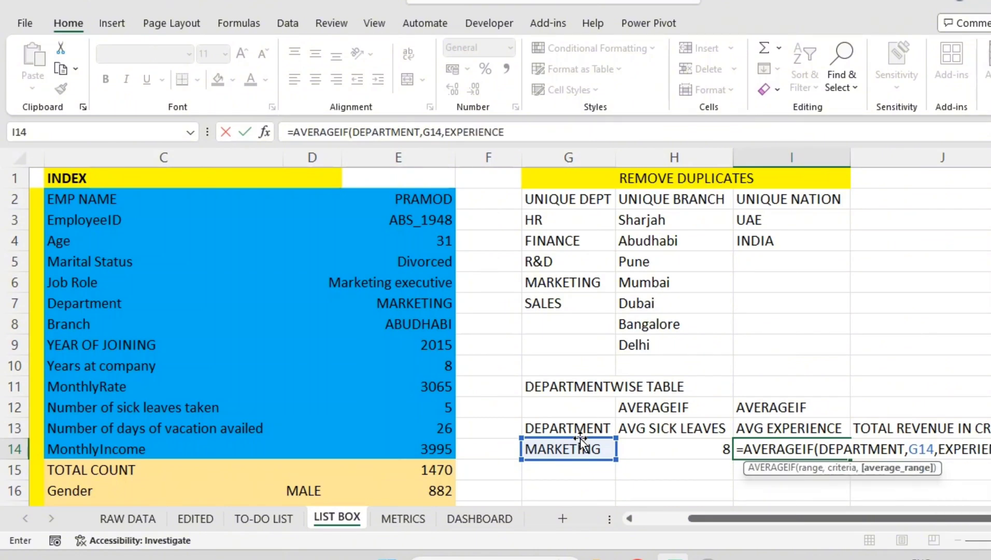
key("Return")
- Format the average experience value in I14 to show no decimal places
left_click(818, 451)
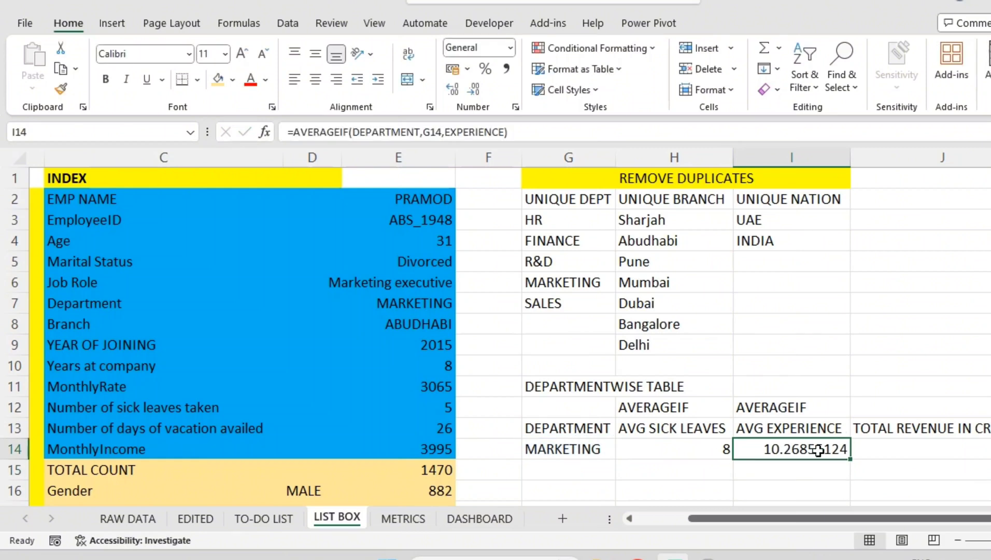
left_click(477, 91)
left_click(476, 91)
left_click(476, 89)
left_click(477, 90)
left_click(476, 90)
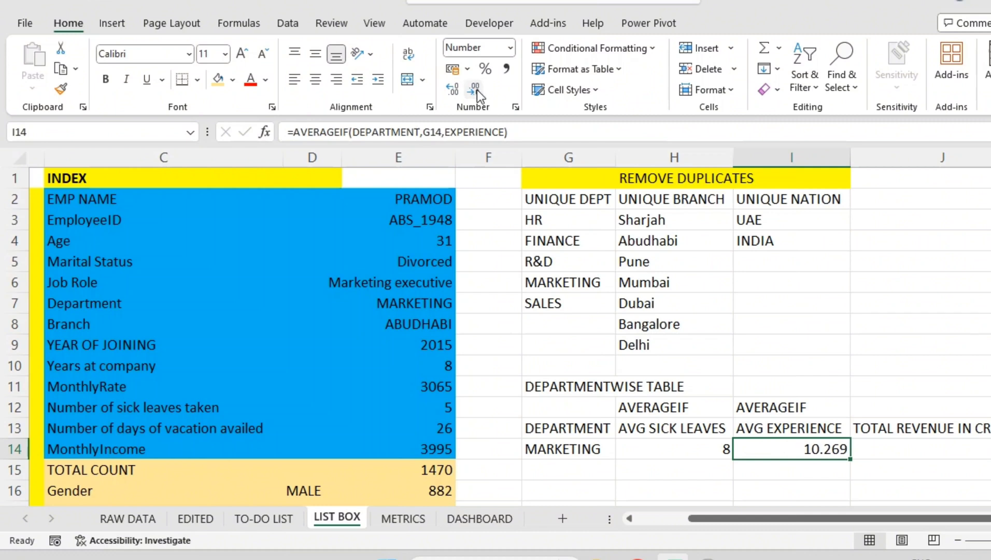
left_click(477, 89)
left_click(477, 90)
left_click(477, 90)
- Fill the two AVERAGEIF label cells H12:I12 with yellow
left_click_drag(685, 406, 770, 399)
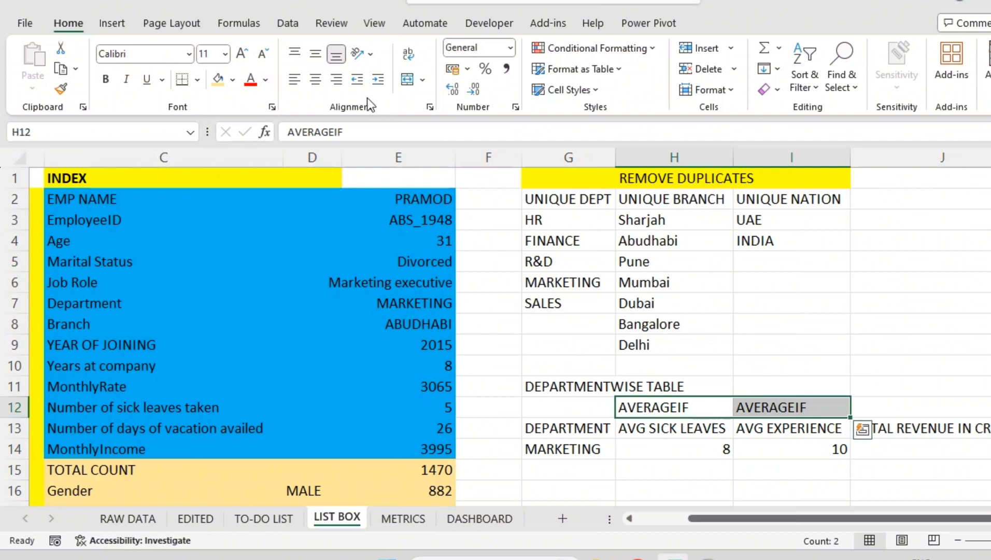
left_click(232, 79)
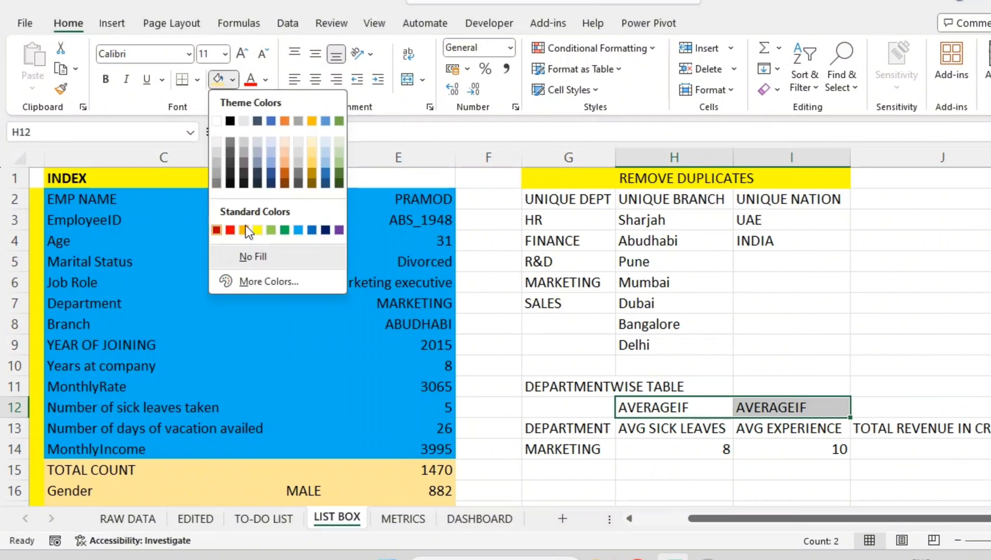
left_click(259, 231)
- Start a SUMIF formula in cell J14 under the total revenue header
left_click(915, 449)
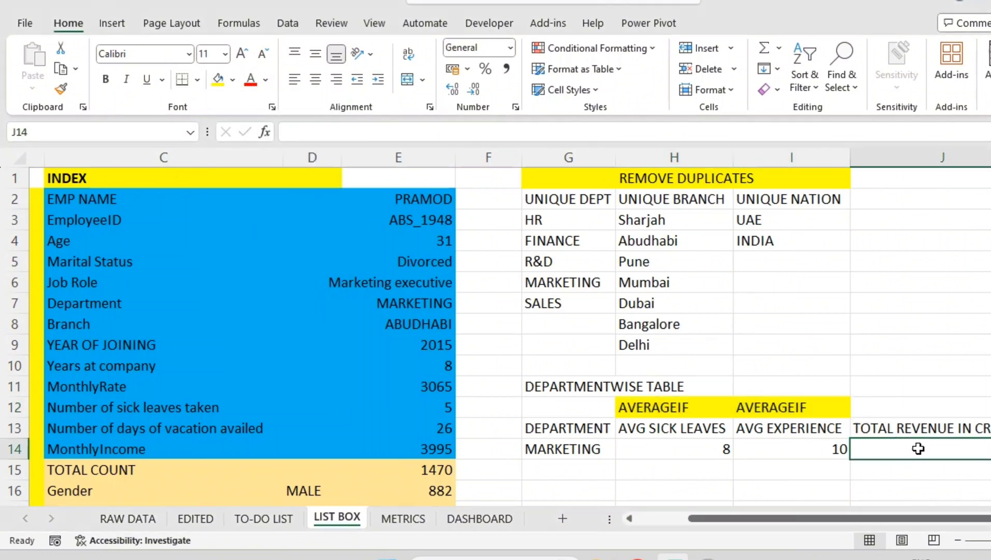
left_click(912, 408)
left_click(913, 448)
type("=SUM")
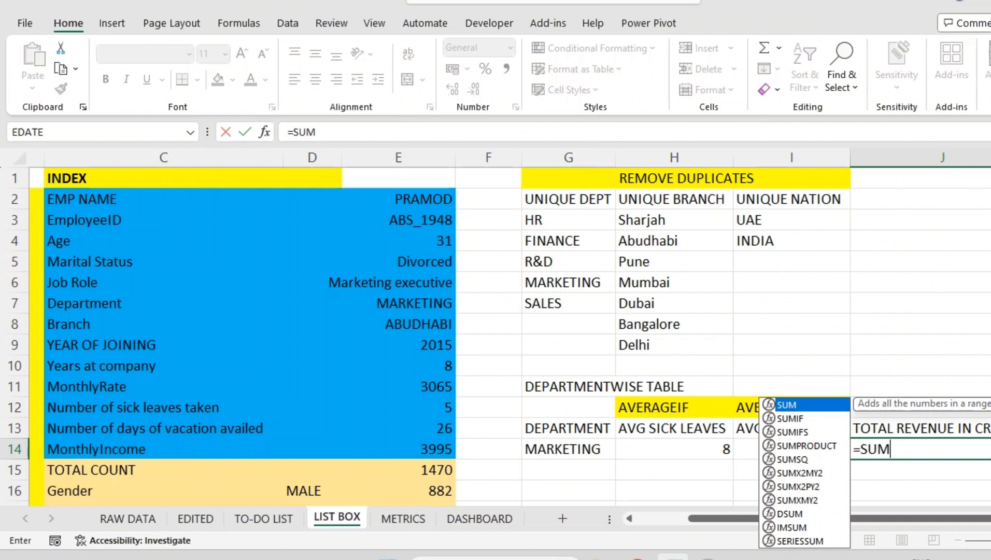
type("IF")
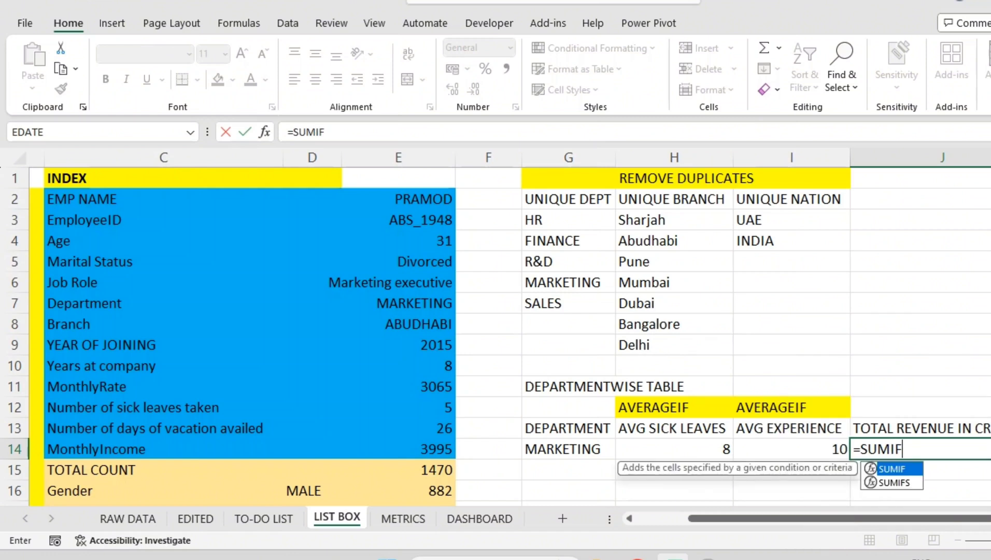
type("(")
key("Return")
key("Return")
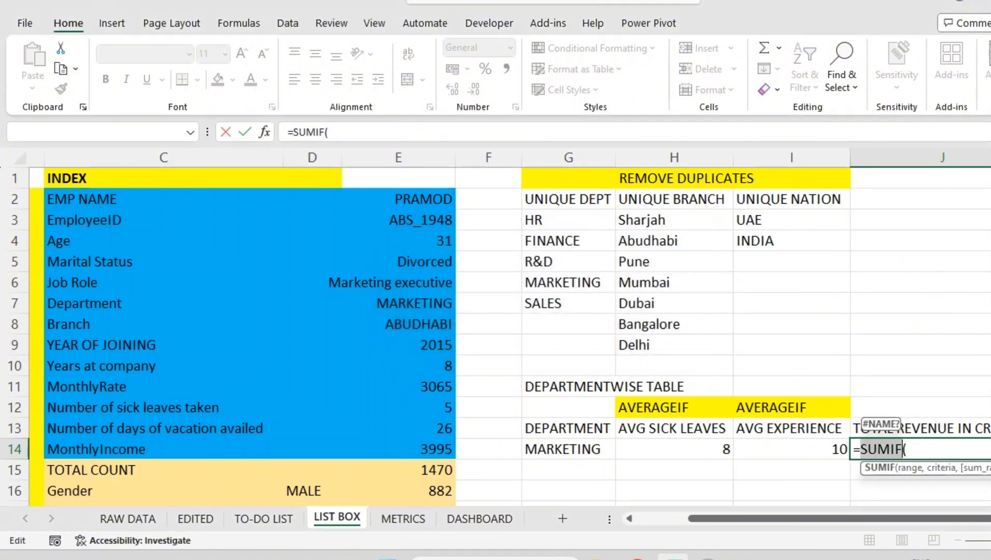
left_click(916, 454)
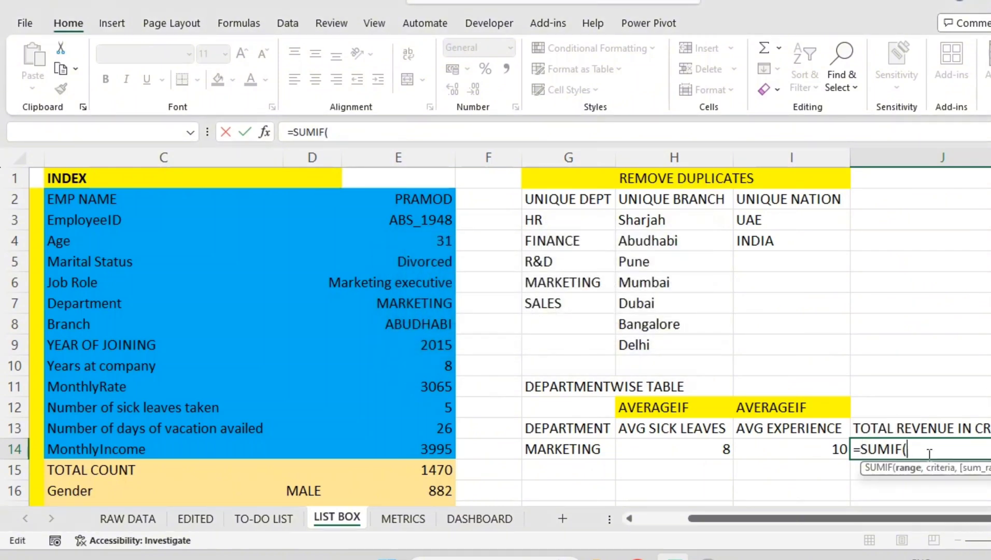
type("DEPR")
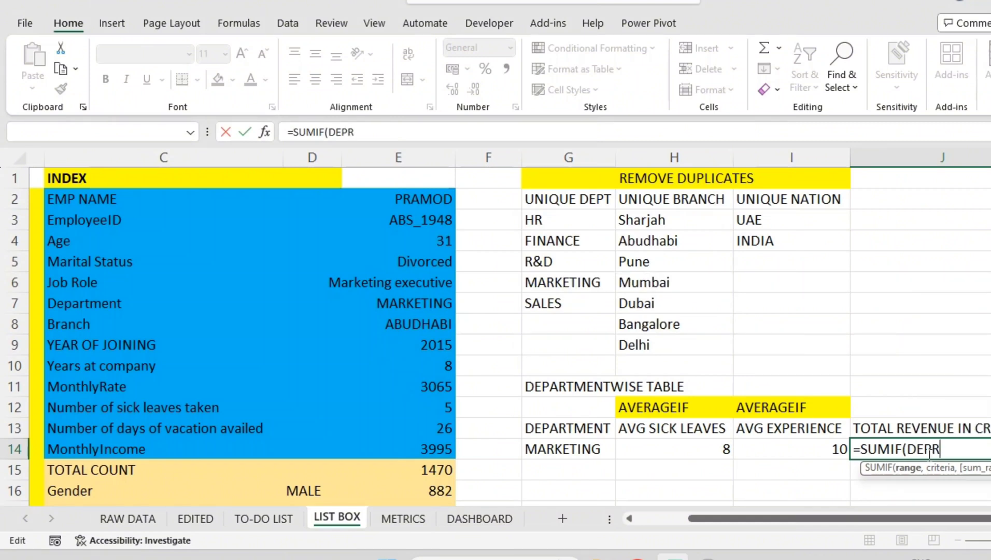
key("Return")
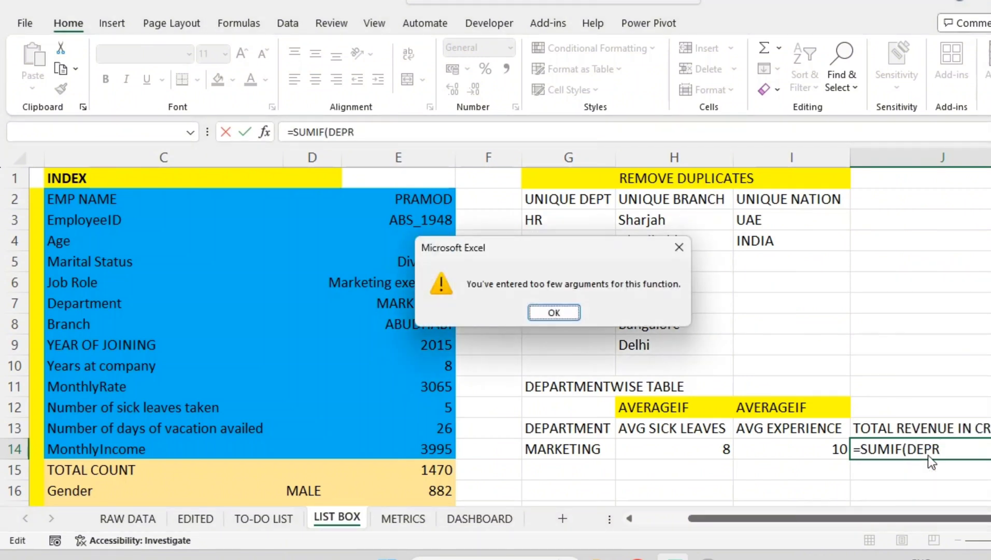
key("Return")
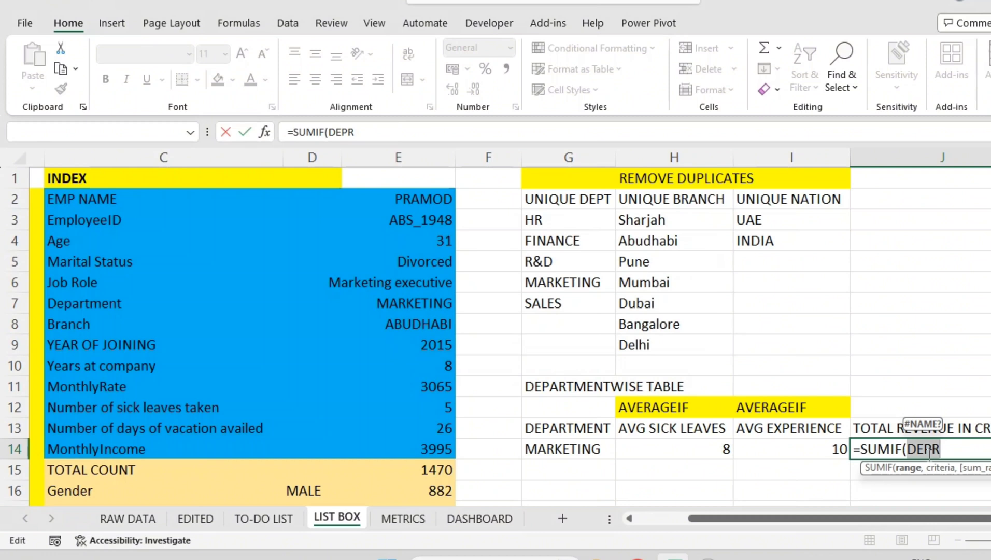
key("BackSpace")
- Complete the SUMIF formula in J14 with DEPARTMENT as the range, G14 as the criteria and REVENUE as the sum range
type("DEPA")
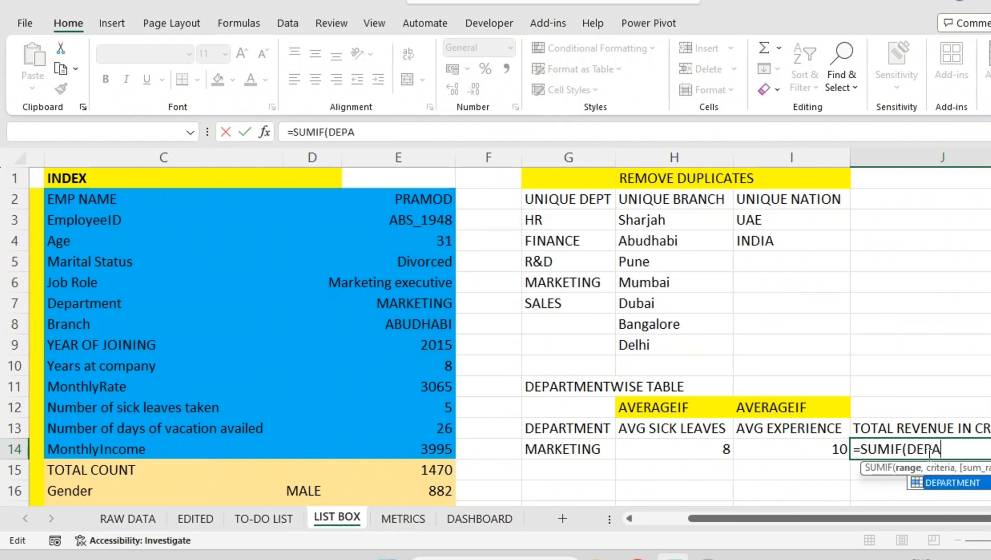
key("Tab")
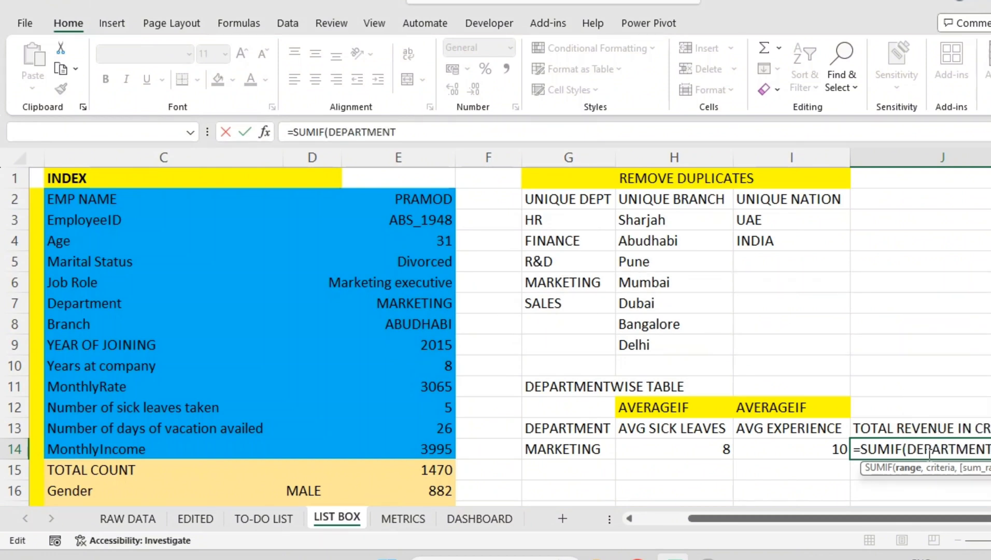
type(",")
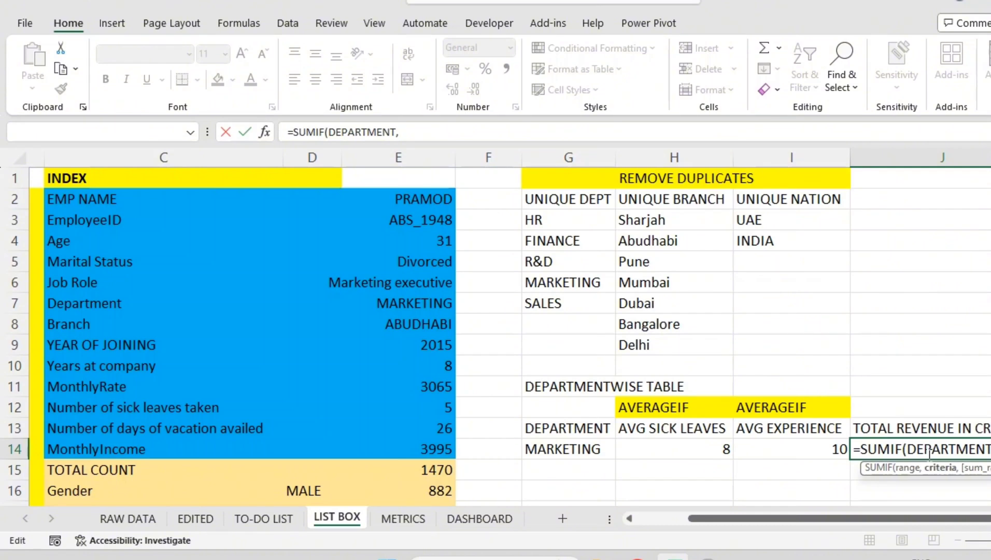
left_click(584, 446)
type(",")
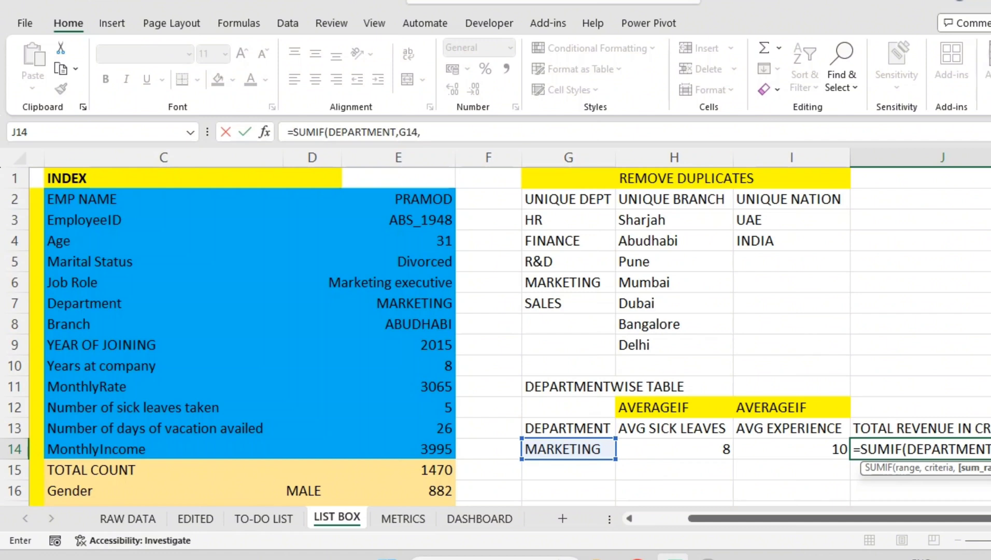
type("REVENUE")
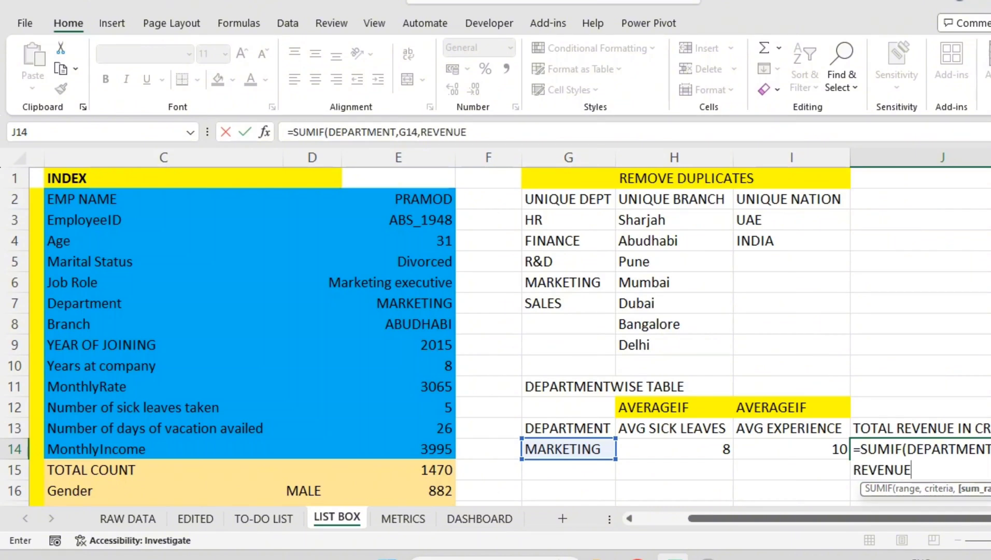
type(")")
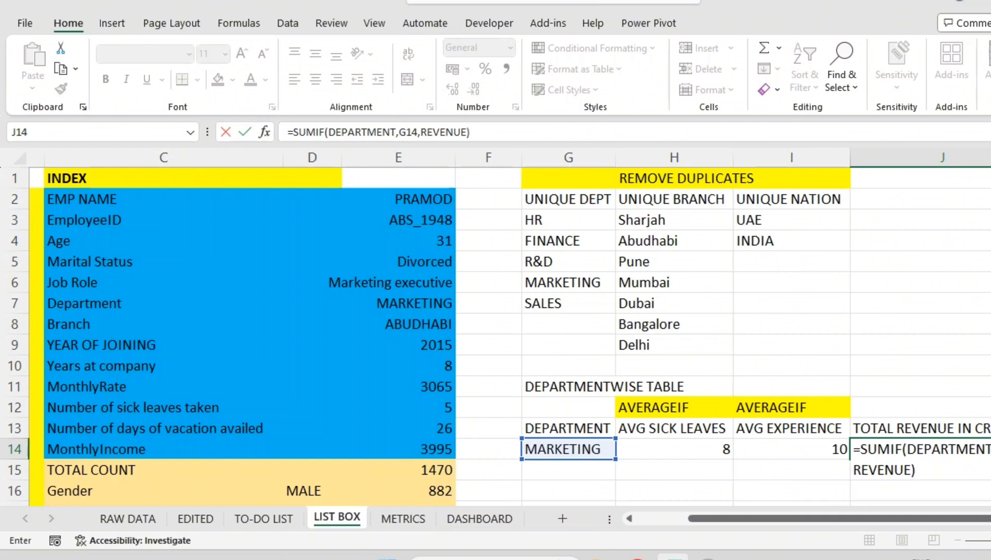
key("Return")
- Review the J14 formula, then examine the REVENUE column on the EDITED sheet and the MonthlyIncome column on RAW DATA
left_click_drag(829, 518, 854, 518)
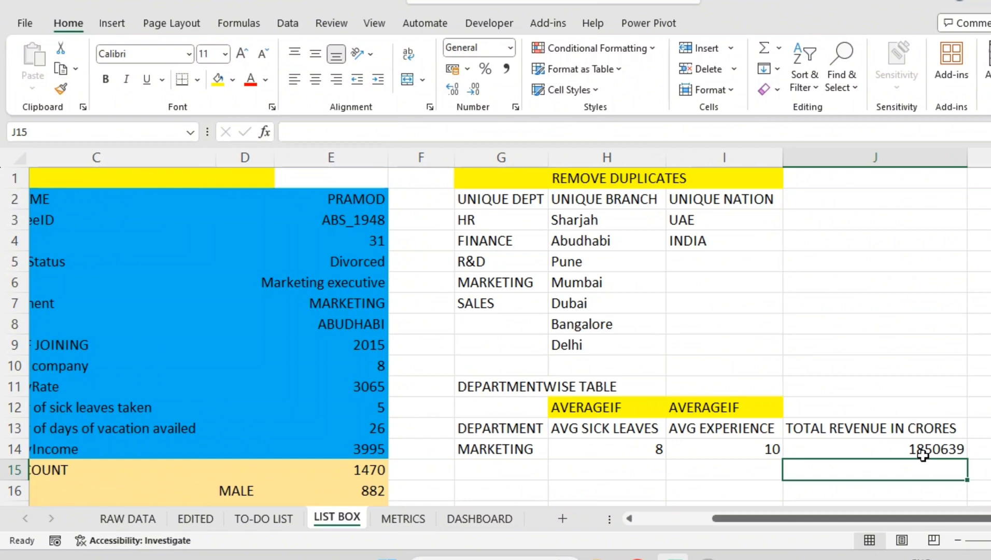
scroll(985, 436, "up", 4, "ctrl")
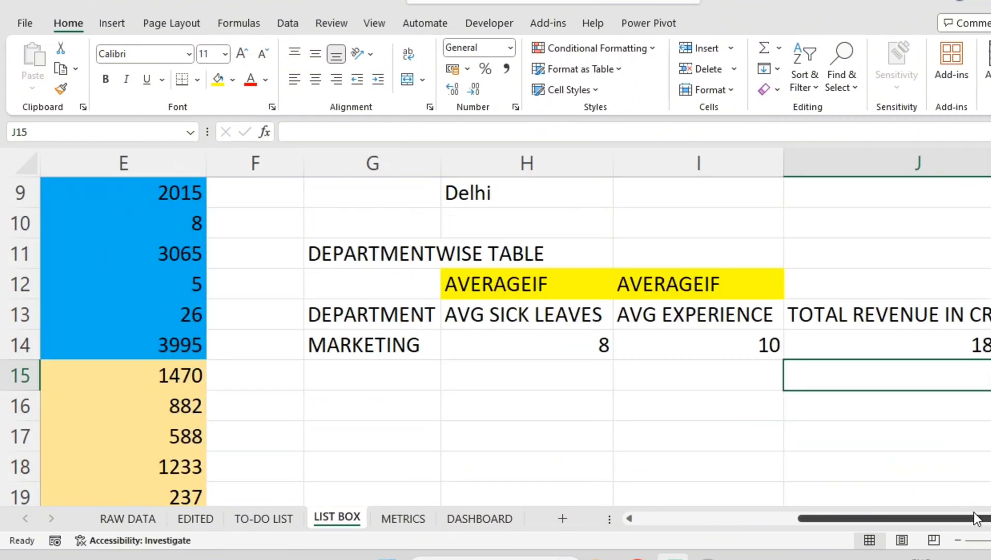
left_click_drag(973, 516, 988, 516)
left_click(928, 347)
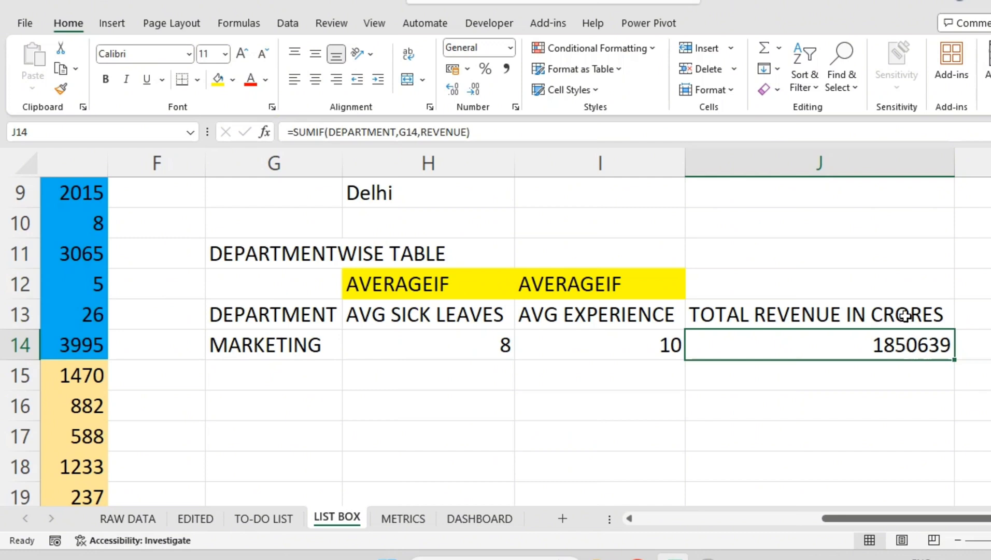
left_click(547, 132)
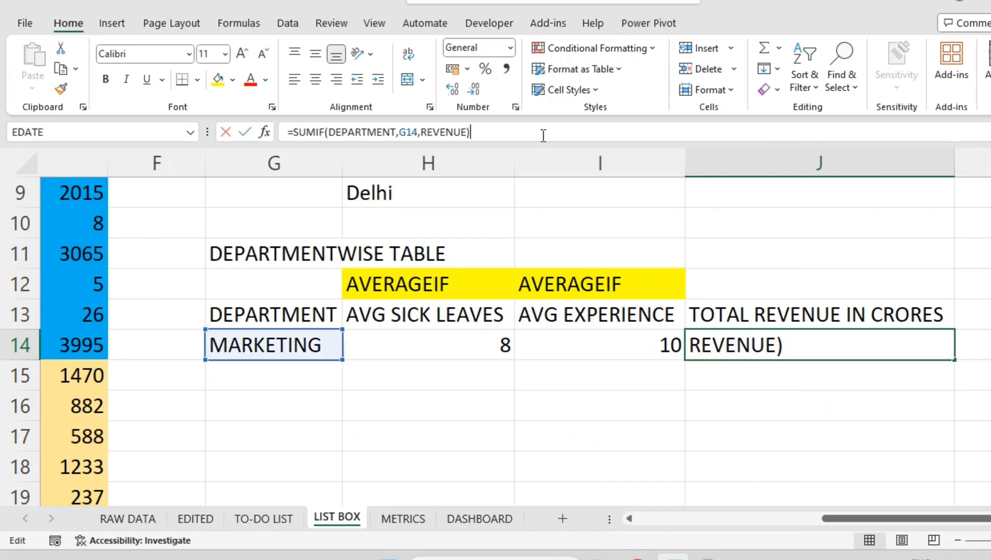
left_click(193, 519)
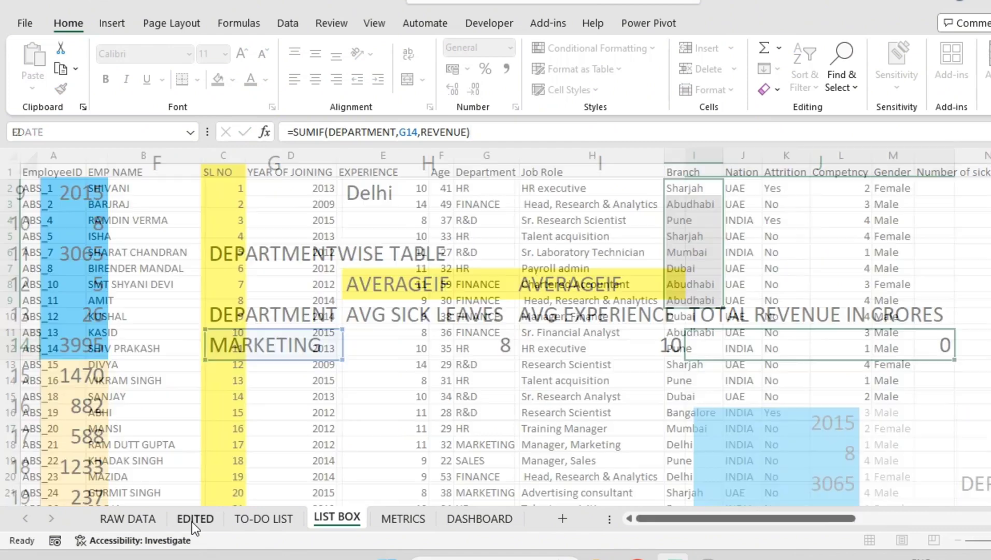
left_click_drag(734, 517, 846, 516)
left_click(881, 204)
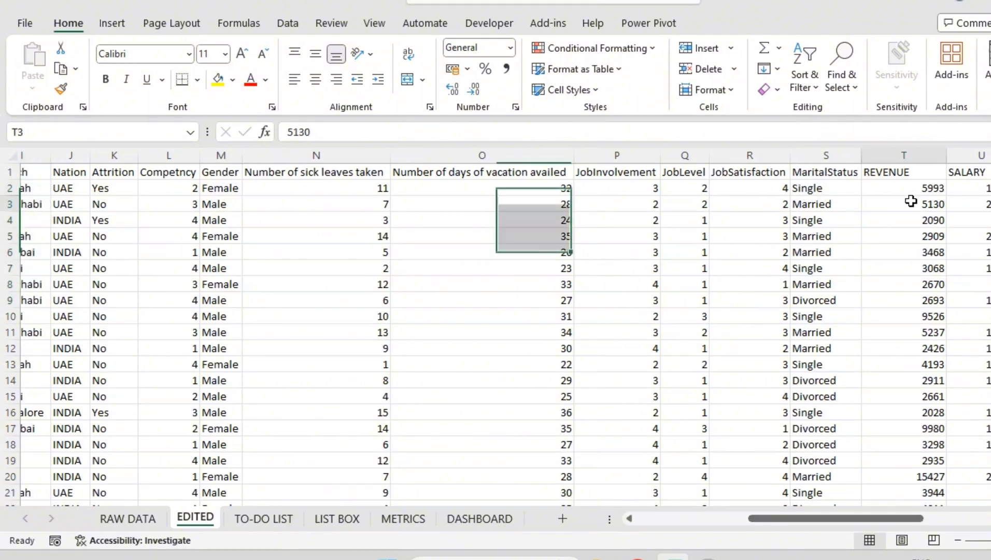
left_click(155, 517)
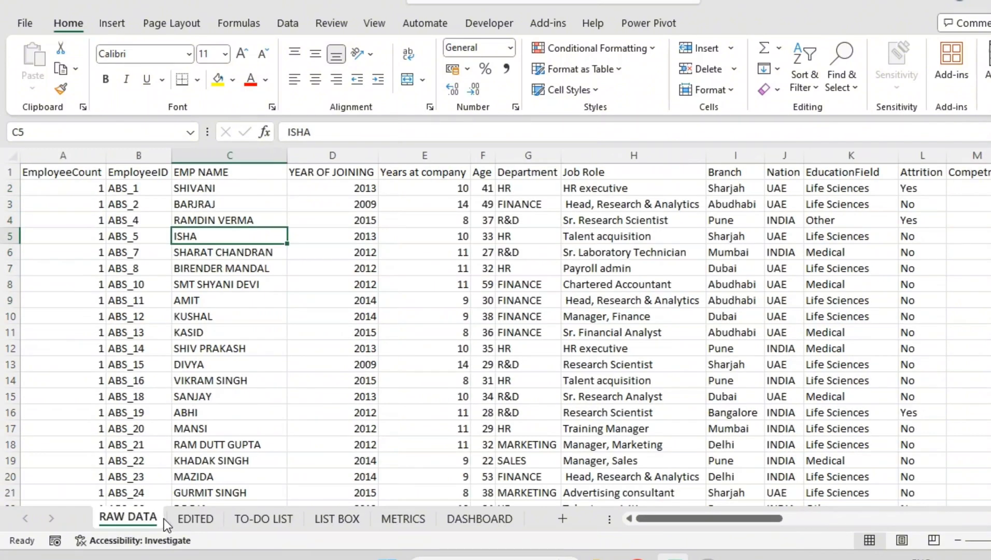
left_click_drag(698, 517, 814, 519)
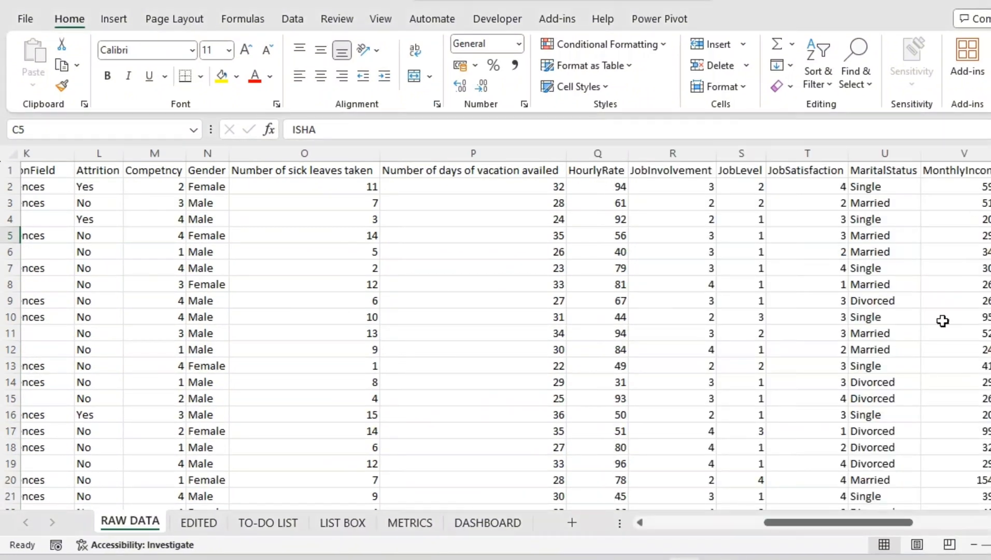
left_click_drag(857, 521, 891, 520)
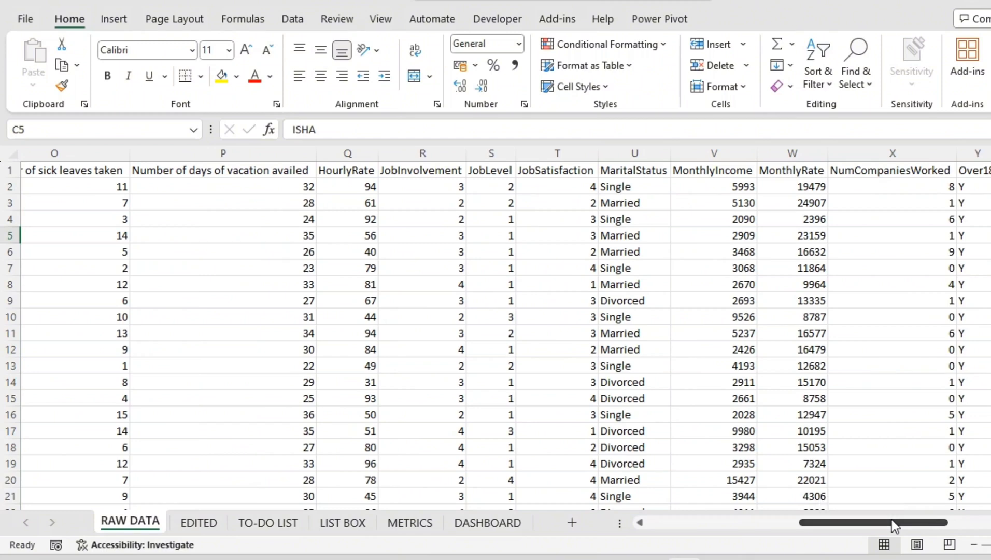
left_click(720, 166)
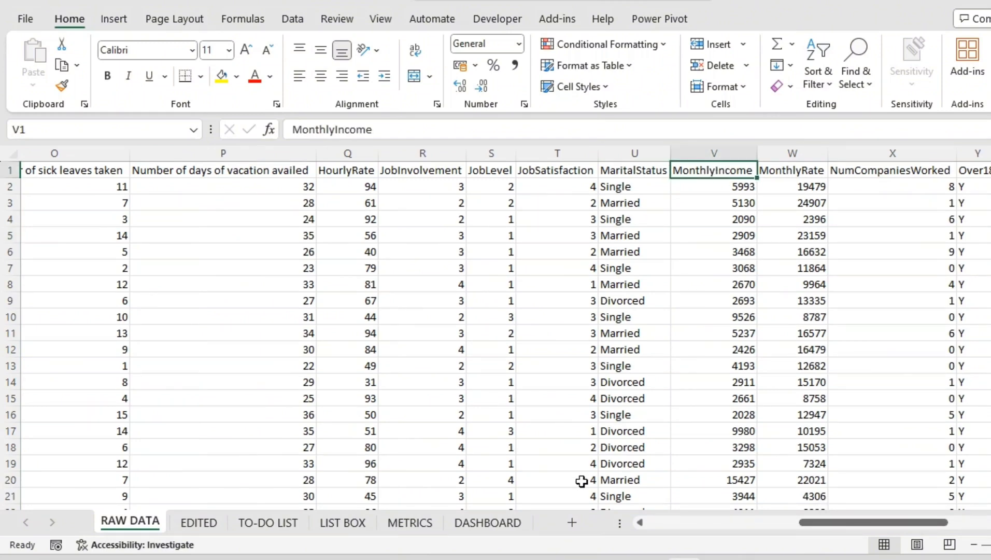
- Extend the SUMIF formula in J14 on LIST BOX by multiplying it by 12 and dividing by 10000000
left_click(331, 523)
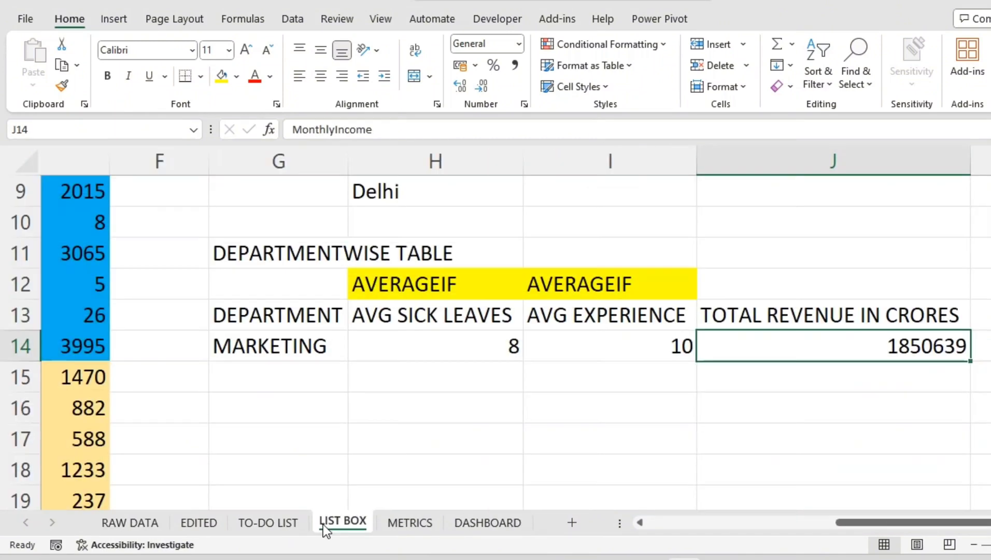
left_click(507, 136)
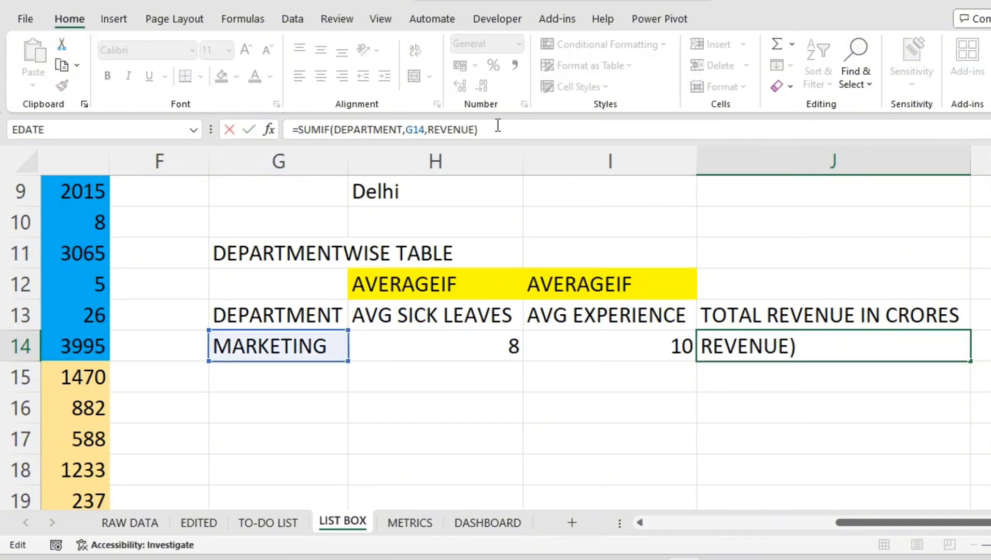
type("*")
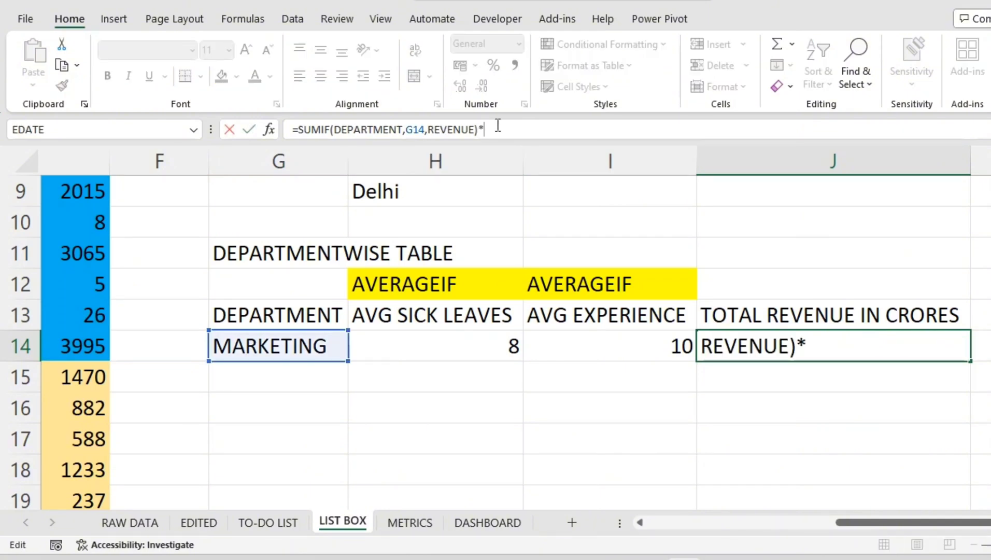
type("12/1")
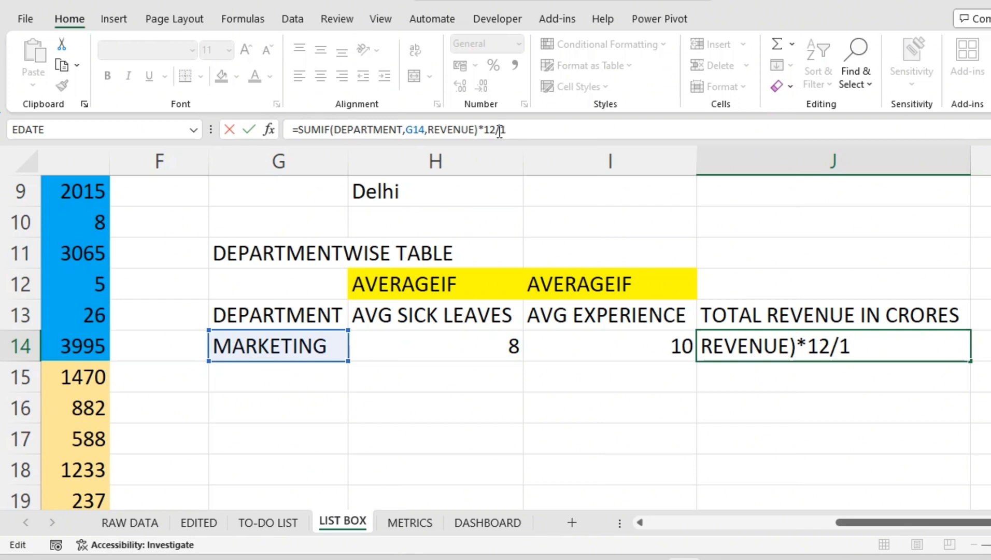
type("00000")
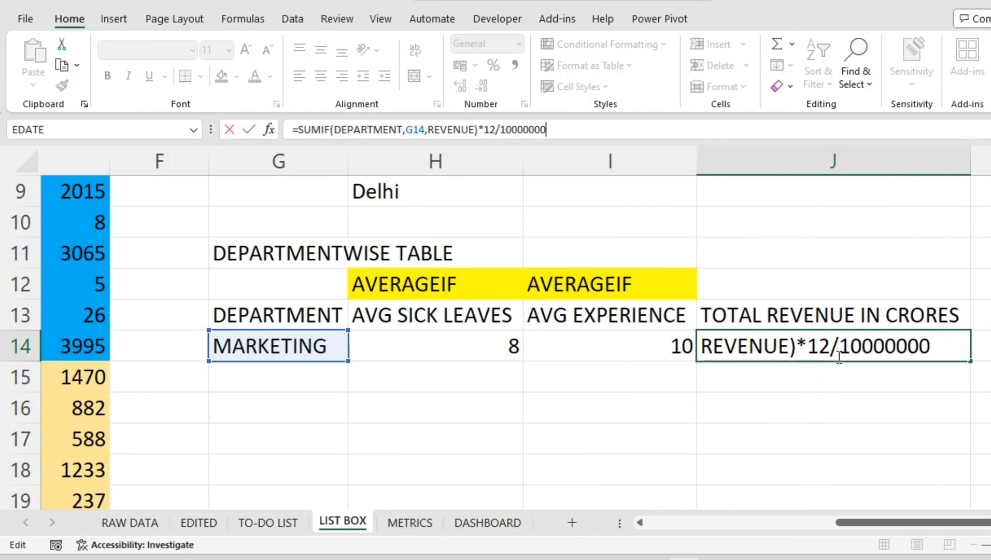
key("Return")
- Format the total revenue value in J14 to show two decimal places
left_click(867, 343)
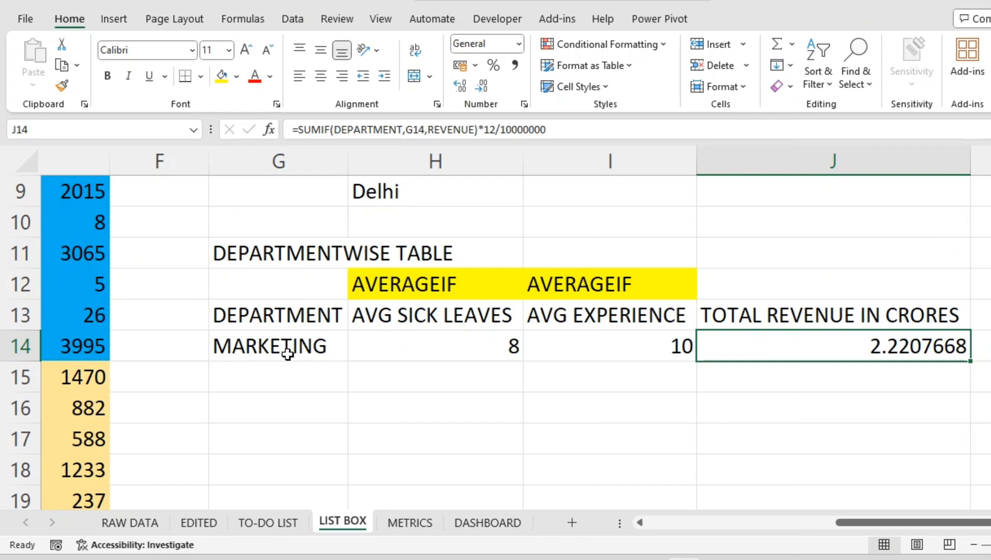
left_click(461, 86)
left_click(482, 86)
left_click(482, 86)
left_click(482, 87)
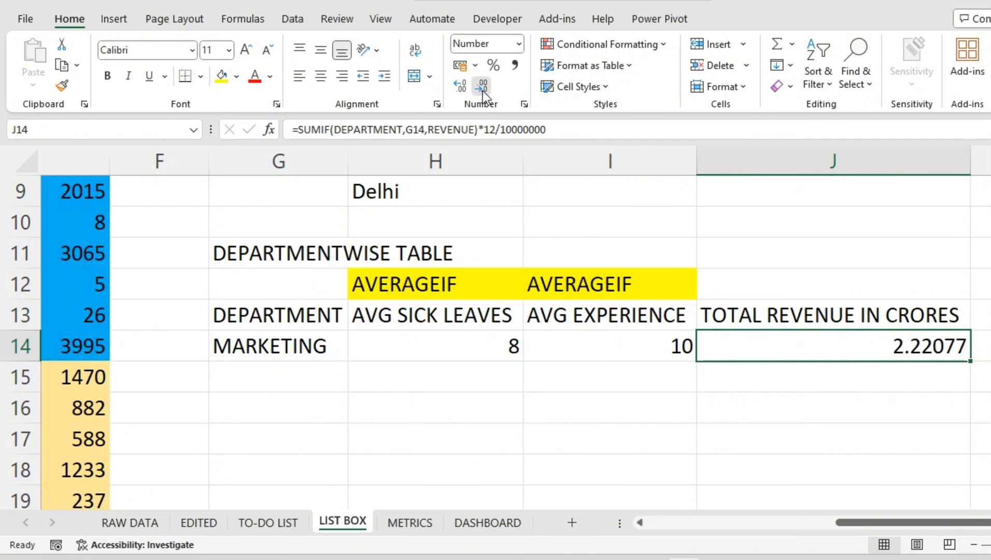
left_click(482, 88)
left_click(482, 88)
left_click(482, 89)
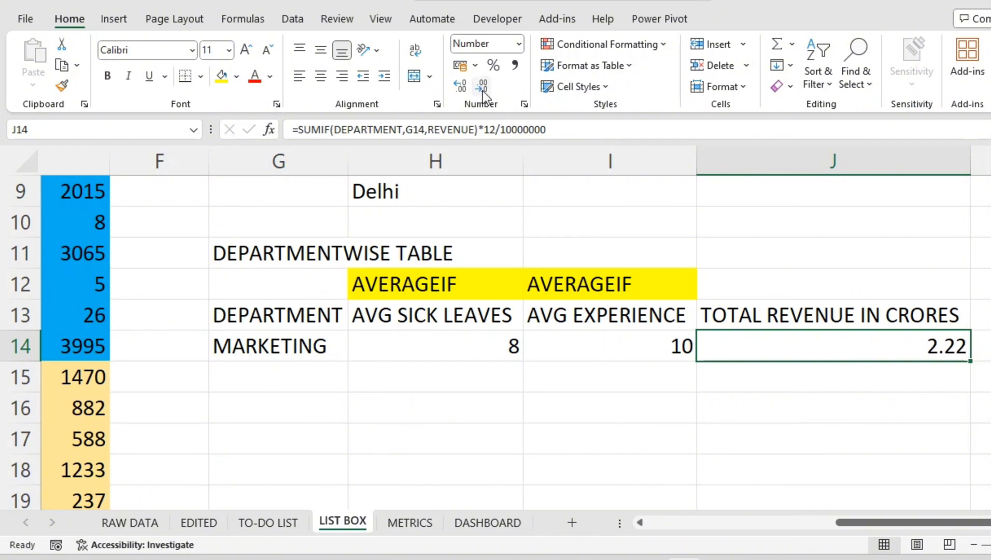
- Format the total revenue cell J14 as Currency with the ₹ symbol and two decimal places
right_click(883, 348)
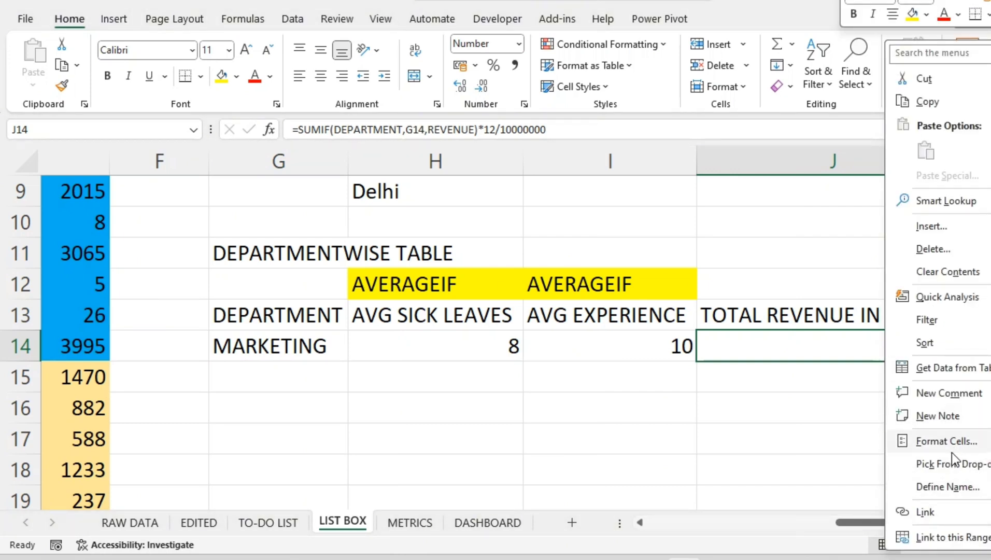
key("Escape")
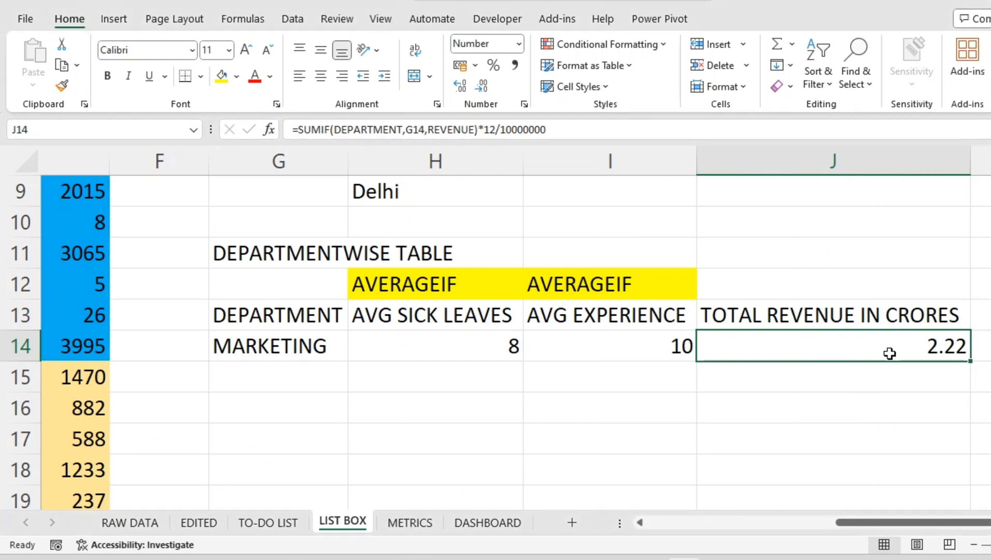
right_click(887, 349)
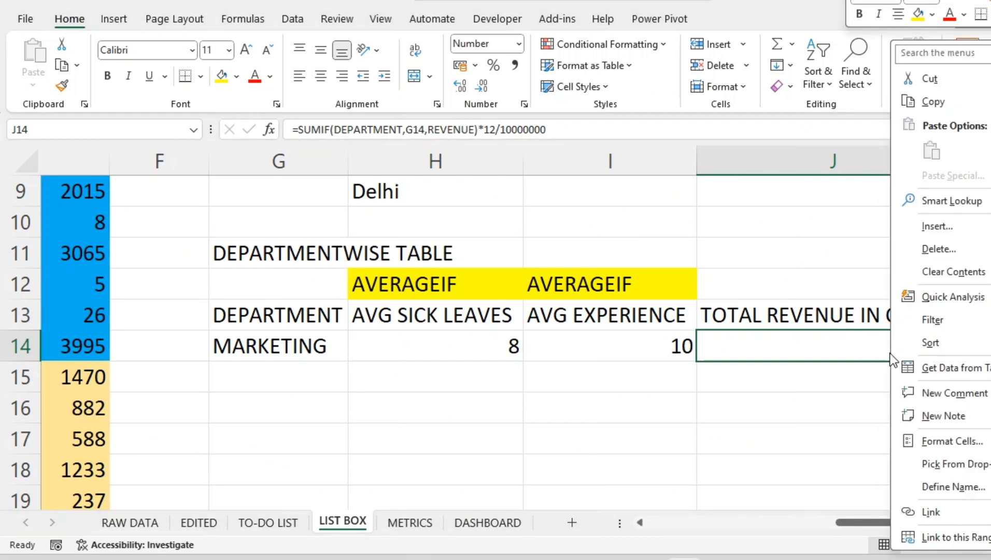
left_click(938, 441)
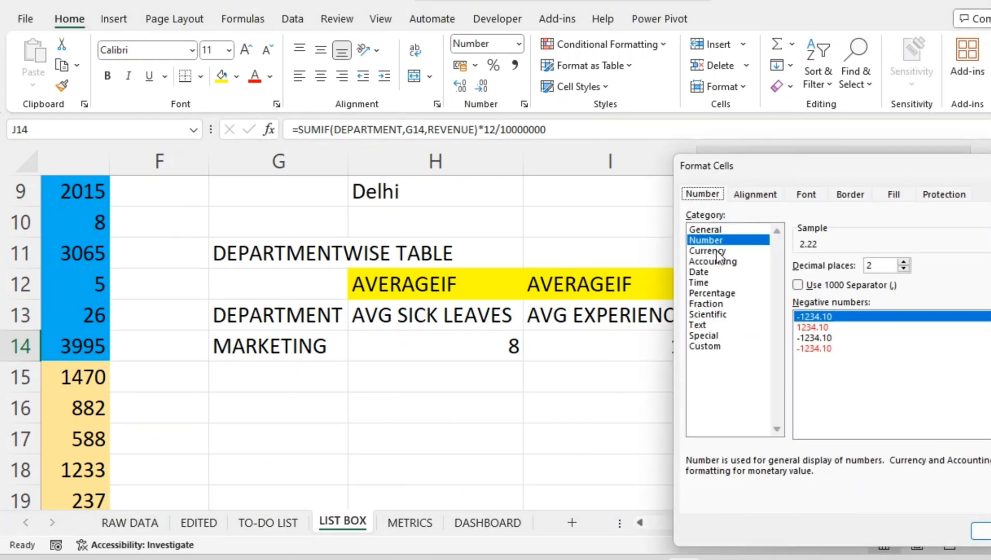
left_click(717, 252)
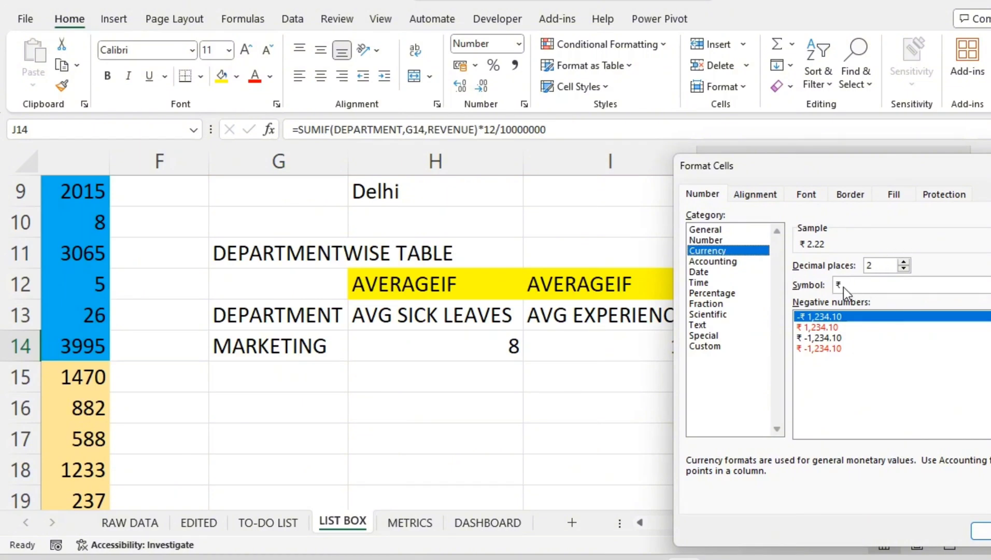
left_click(981, 531)
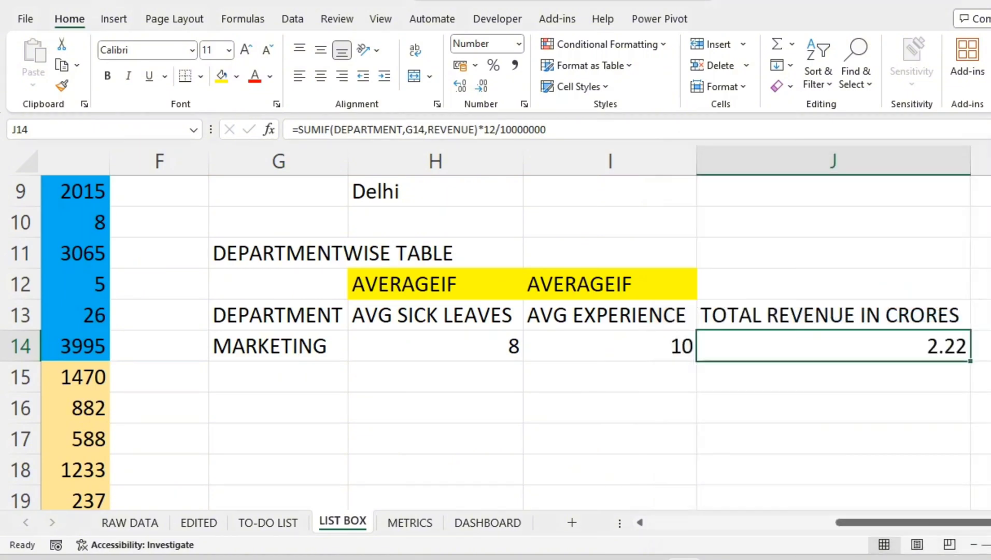
left_click(958, 405)
left_click(939, 352)
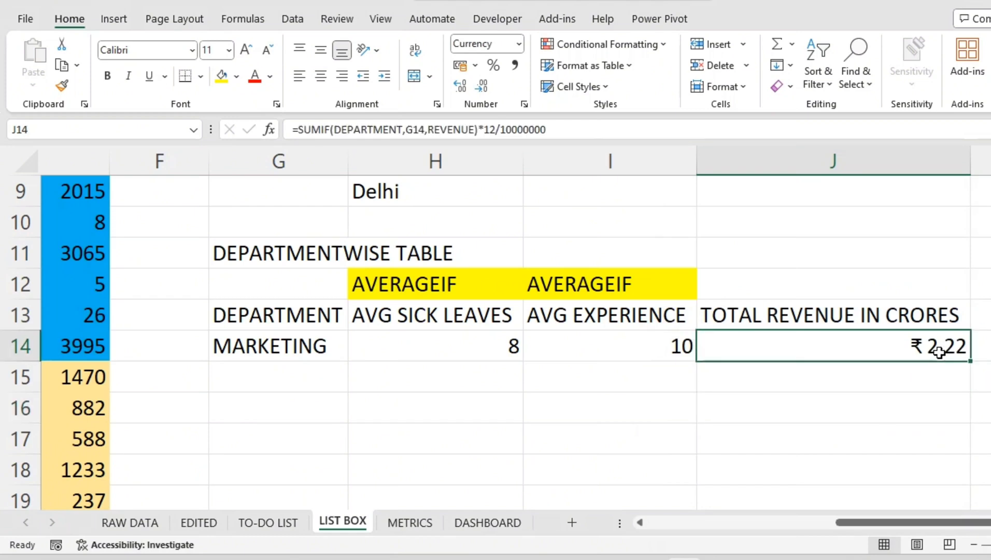
left_click(905, 313)
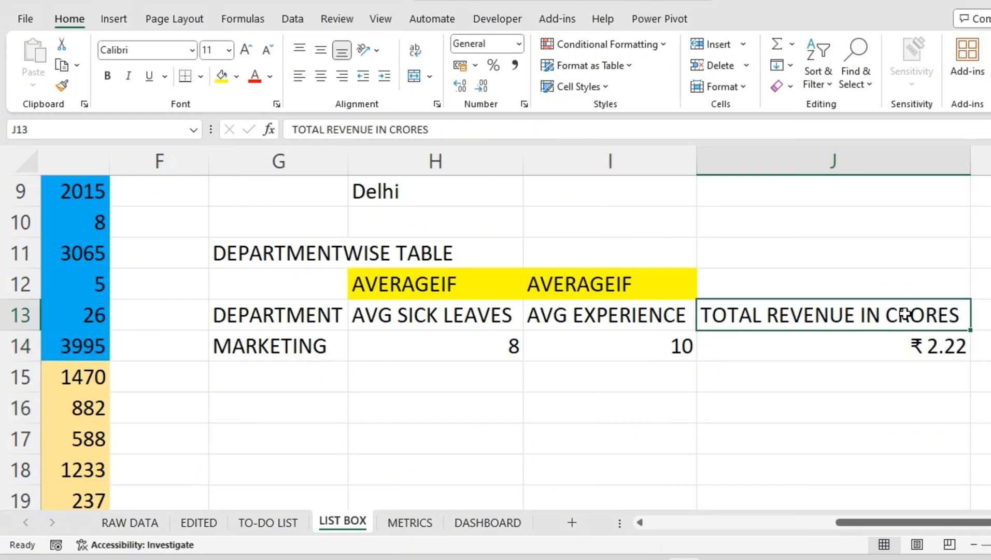
- Apply all borders to the department table in G13:J14 on LIST BOX
left_click_drag(938, 345, 298, 325)
left_click(200, 78)
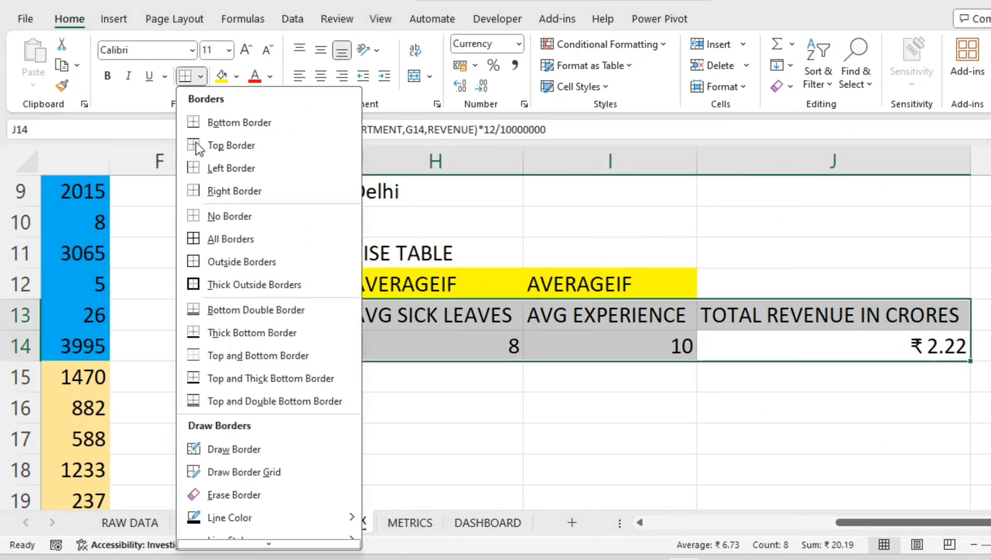
left_click(228, 238)
left_click(516, 416)
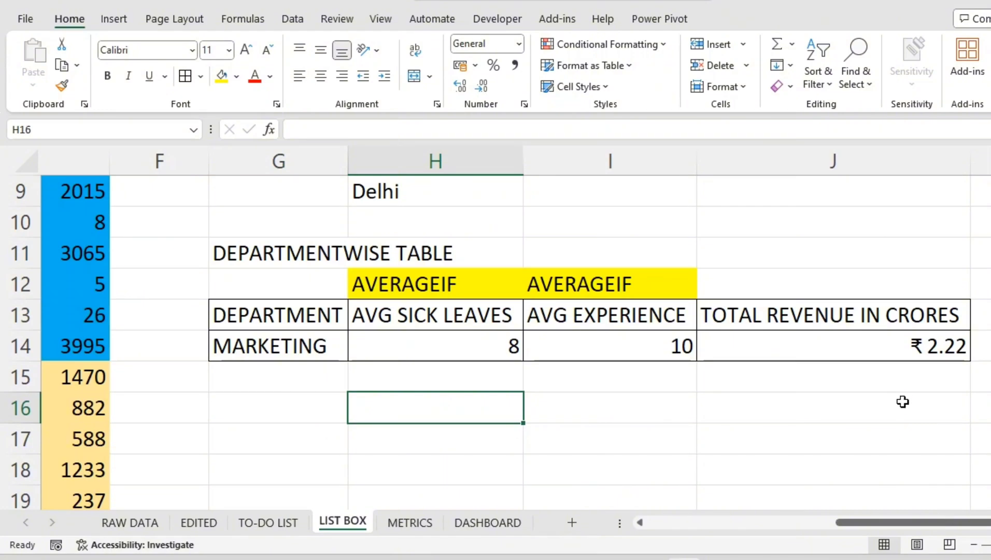
- Examine the department reference in G14 alongside the INDEX block and the rest of the LIST BOX sheet
scroll(903, 402, "down", 2)
left_click_drag(899, 523, 797, 521)
scroll(811, 341, "down", 1)
scroll(718, 335, "up", 2)
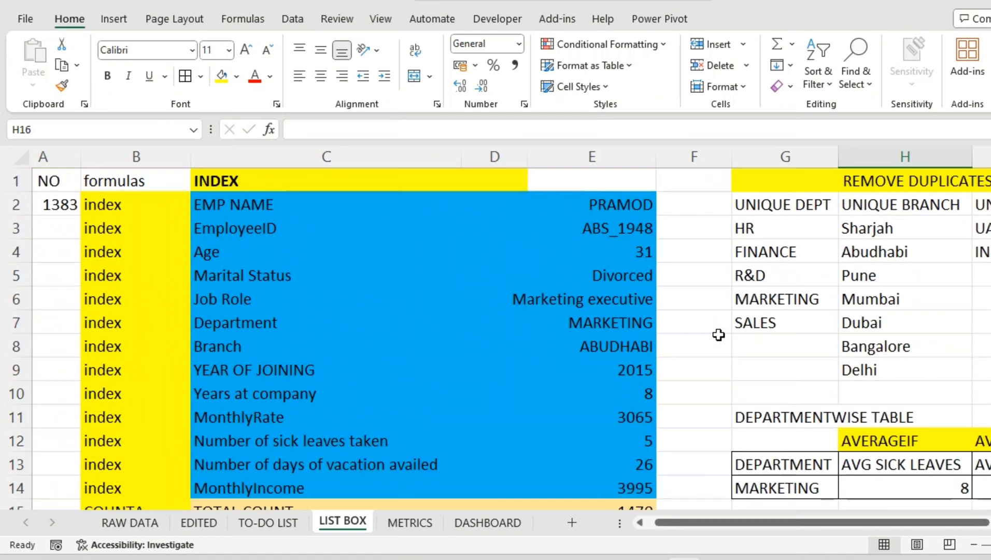
left_click(794, 481)
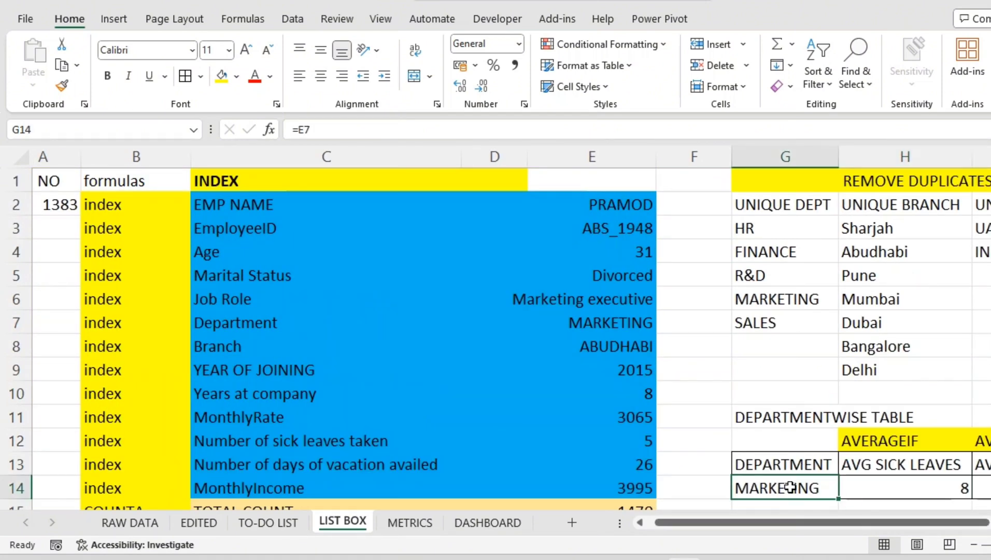
left_click_drag(814, 518, 837, 531)
scroll(841, 438, "down", 1)
left_click_drag(757, 462, 735, 458)
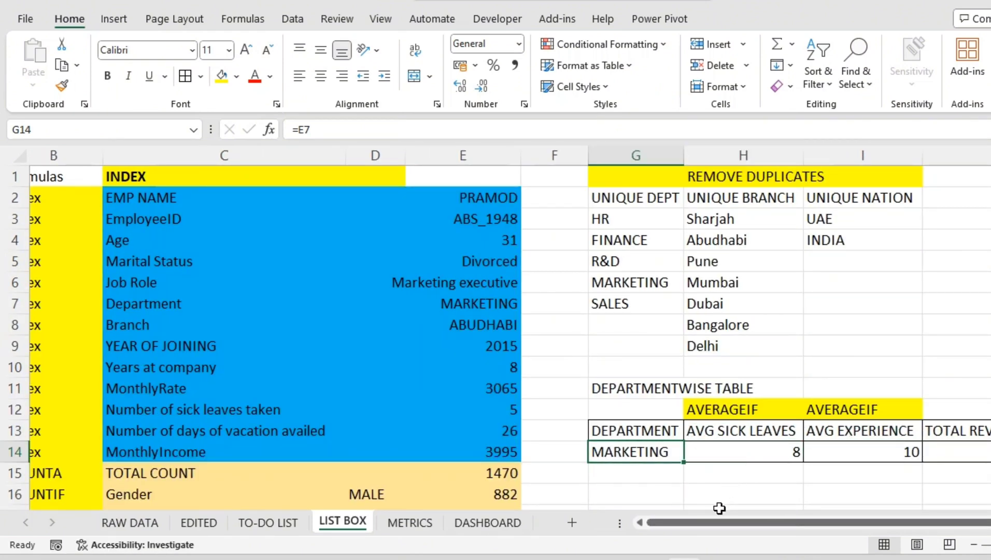
left_click_drag(716, 521, 663, 526)
scroll(699, 460, "down", 1)
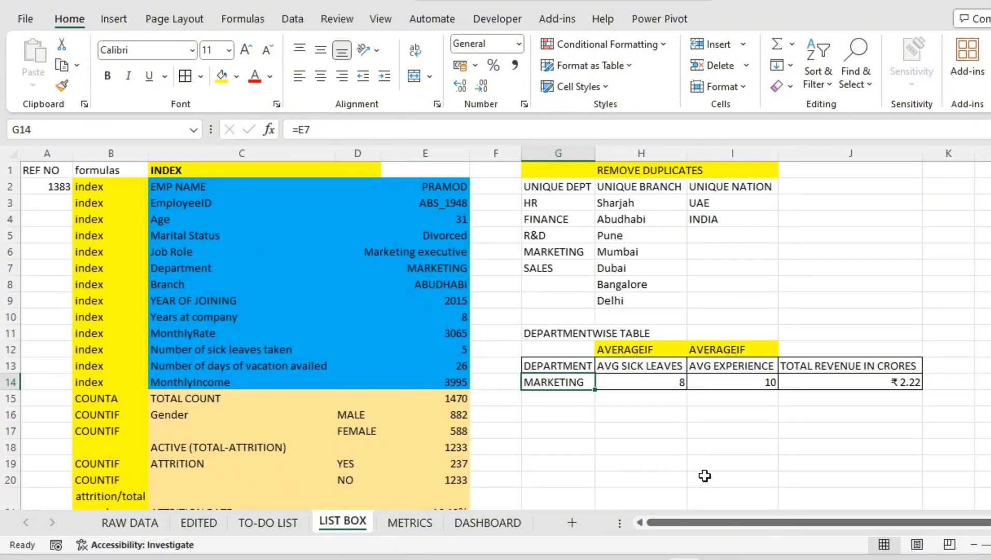
- Choose reference number 1380 in A2 and check the department table's revenue cell
left_click(57, 186)
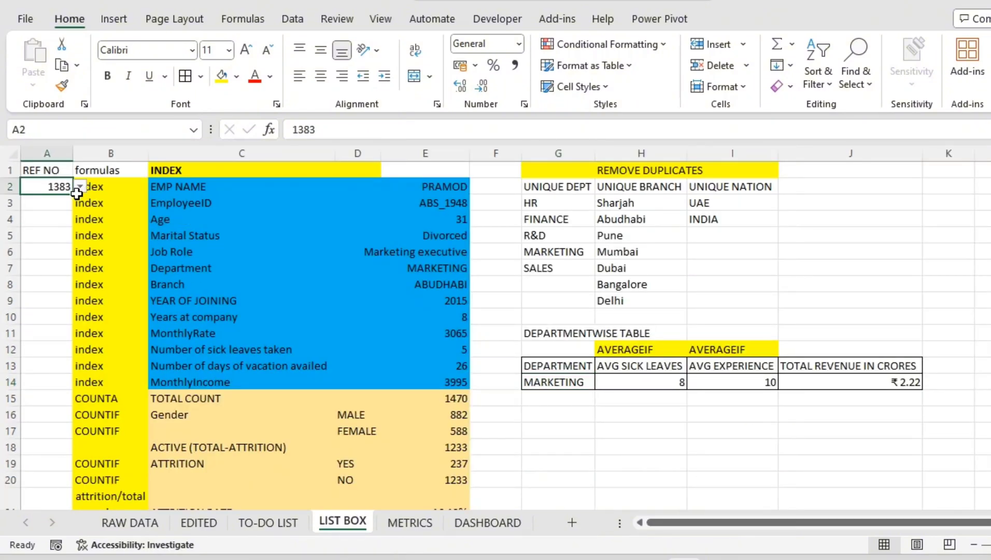
left_click(81, 186)
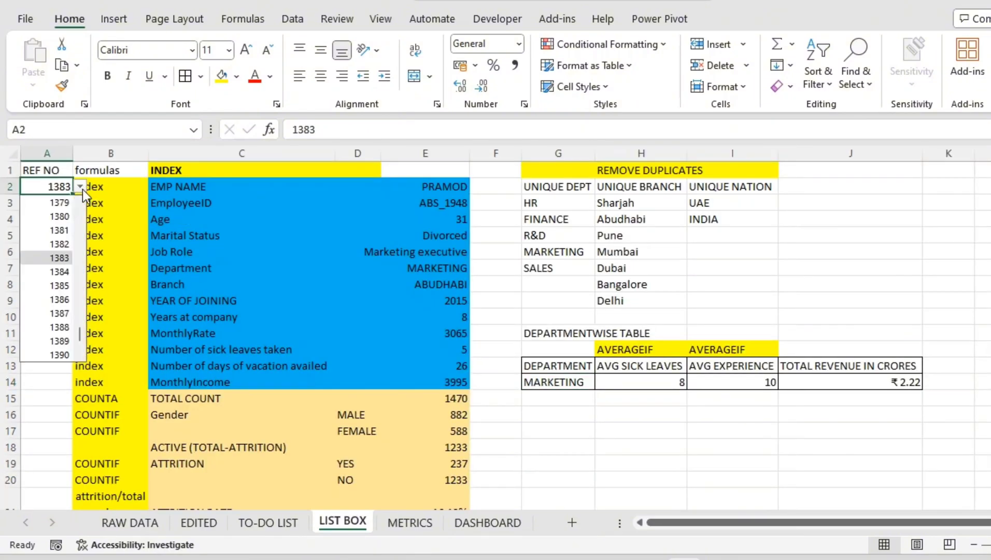
left_click(49, 215)
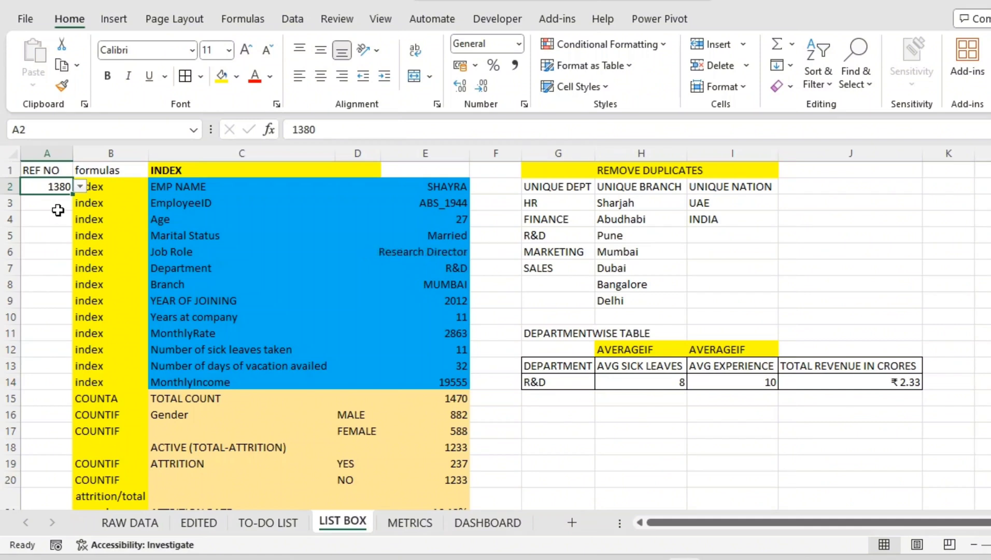
left_click(885, 382)
- Choose reference number 1404 in A2, then check the department in G14 and the employee name in E2
left_click(58, 190)
left_click(80, 186)
scroll(61, 316, "down", 5)
left_click(59, 315)
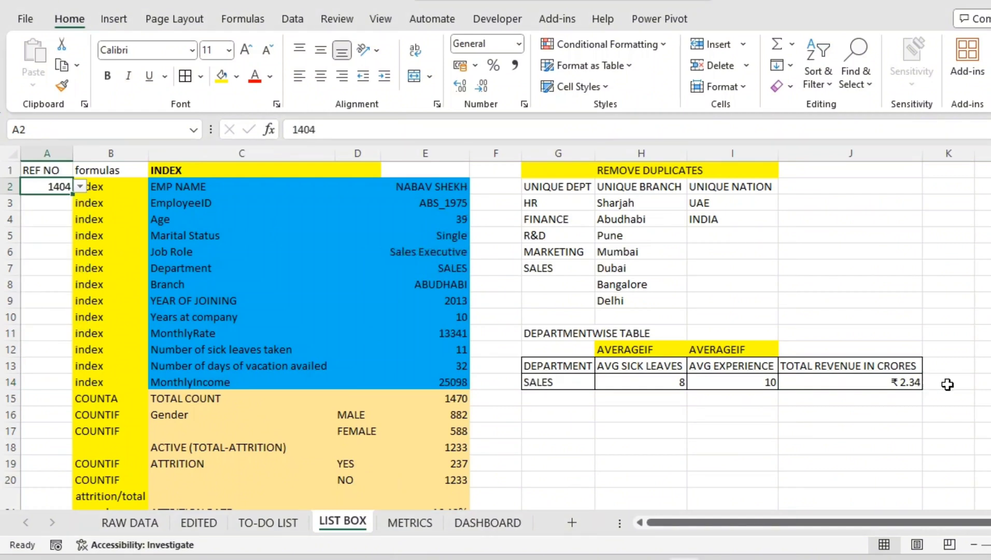
left_click(560, 383)
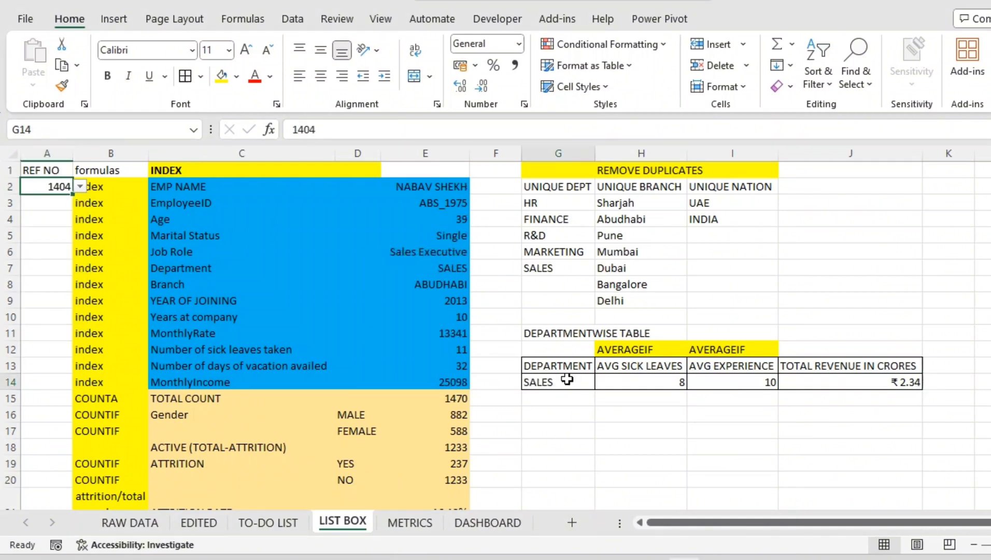
left_click(431, 186)
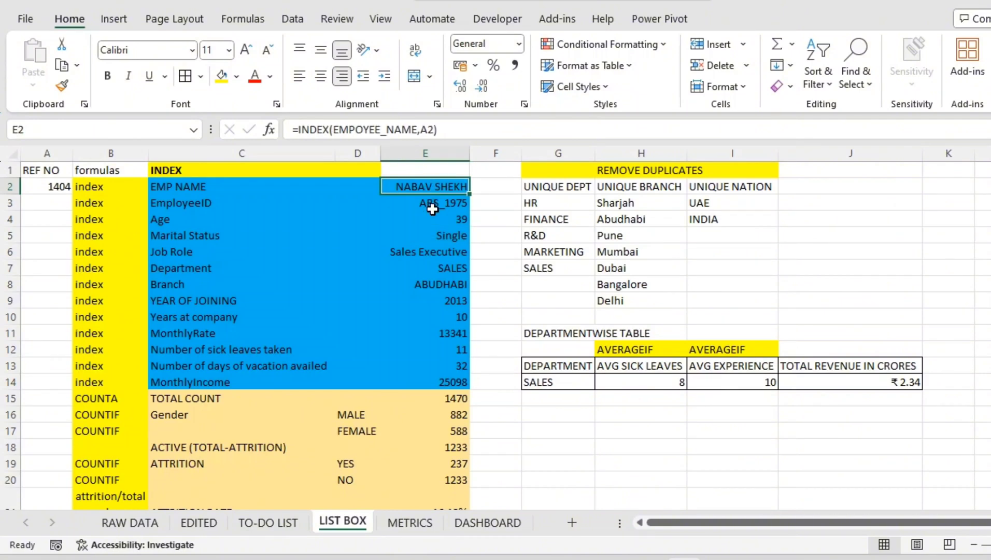
- Copy the department table G13:J14 and paste the copy at G17
left_click_drag(580, 382, 881, 361)
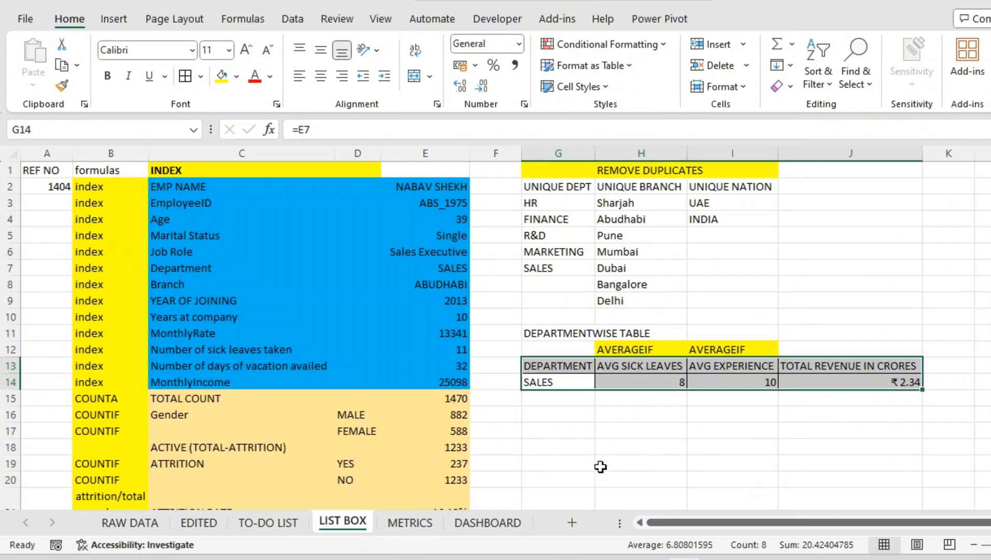
key("ctrl+c")
left_click(563, 431)
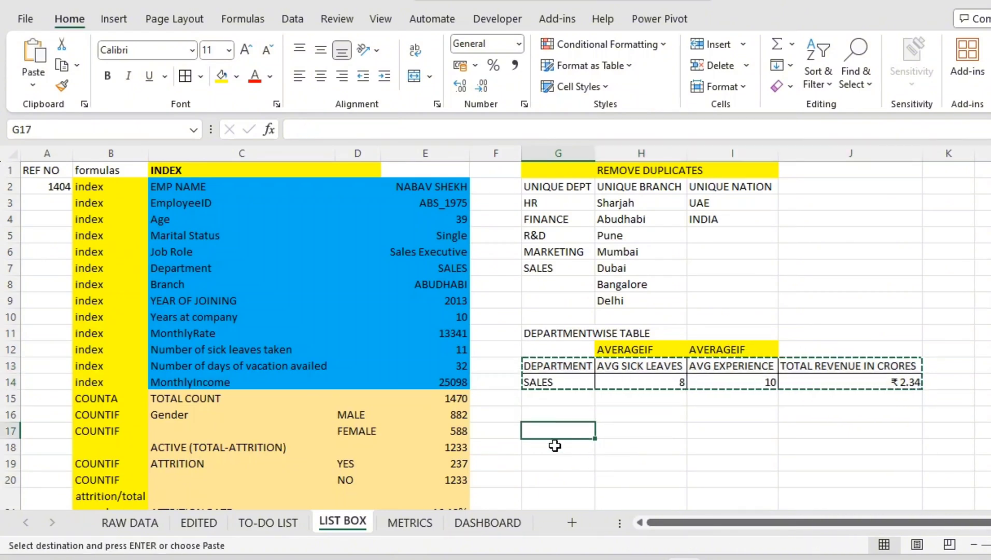
key("ctrl+v")
- Copy the DEPARTMENTWISE TABLE heading from G11 to G16 and change the copy to BRANCHWISE TABLE
left_click(553, 411)
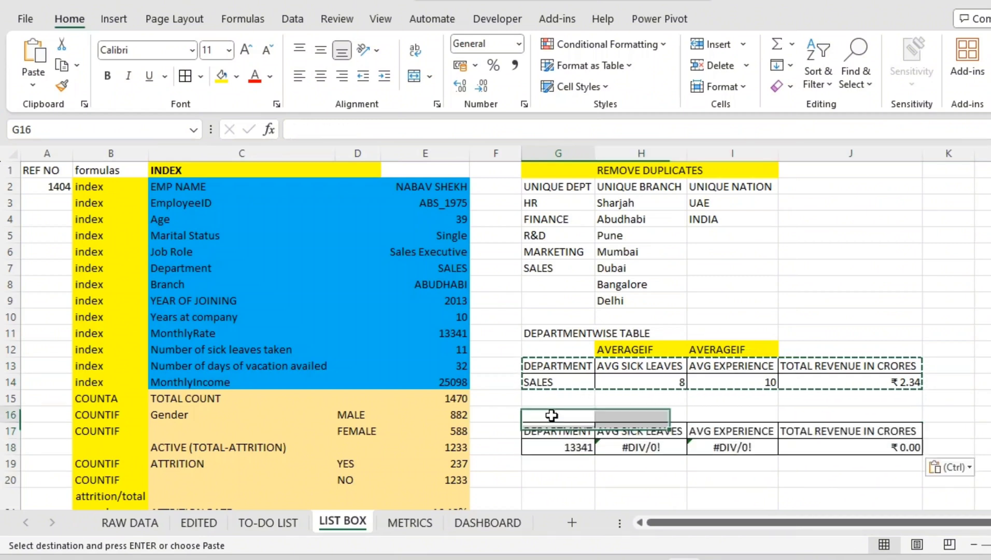
left_click(608, 329)
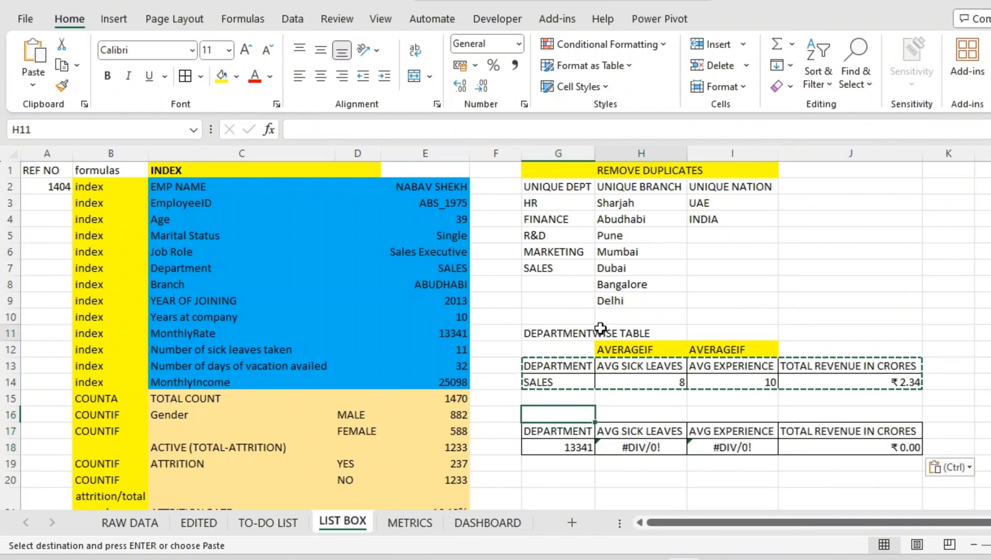
left_click(564, 336)
key("ctrl+c")
left_click(557, 415)
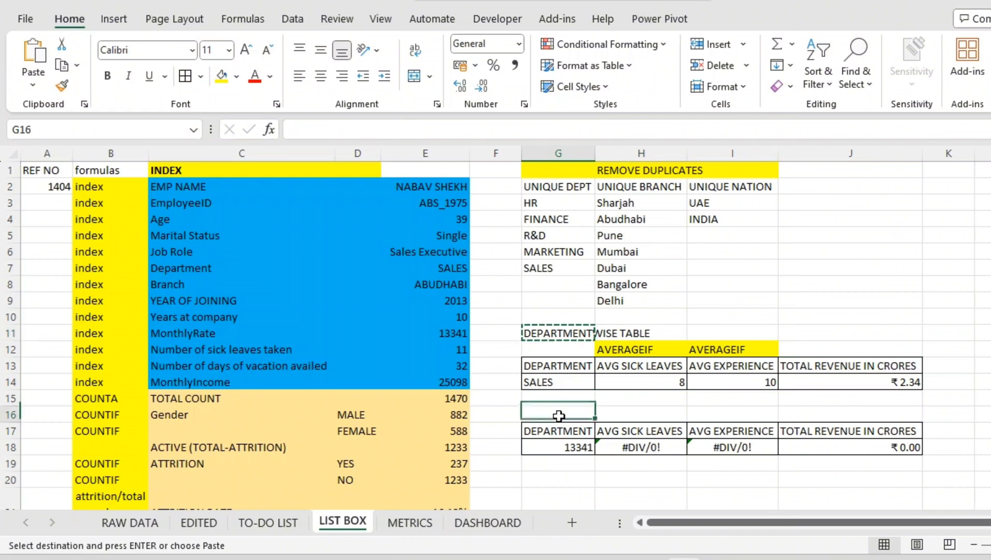
key("ctrl+v")
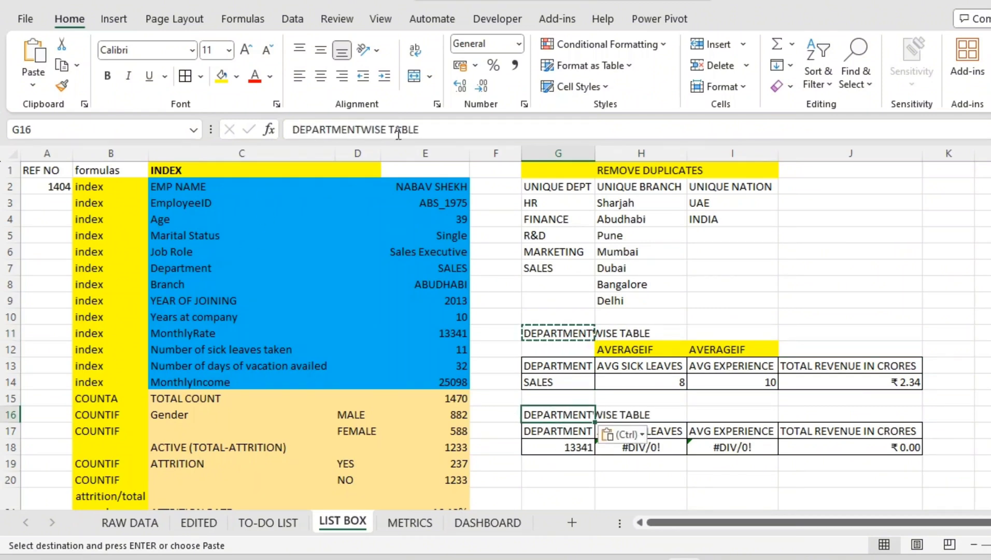
left_click(326, 120)
double_click(326, 121)
type("BRANCH")
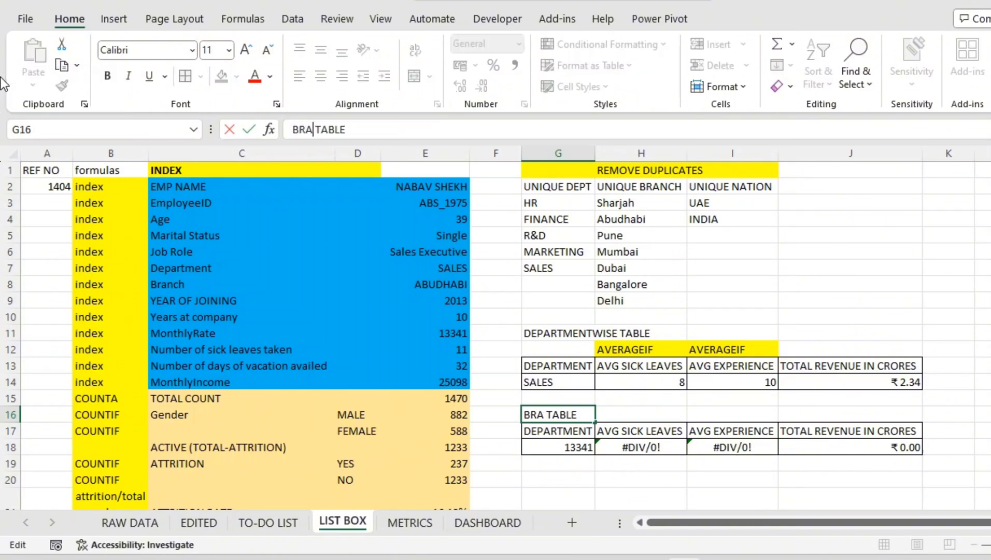
type("WISE")
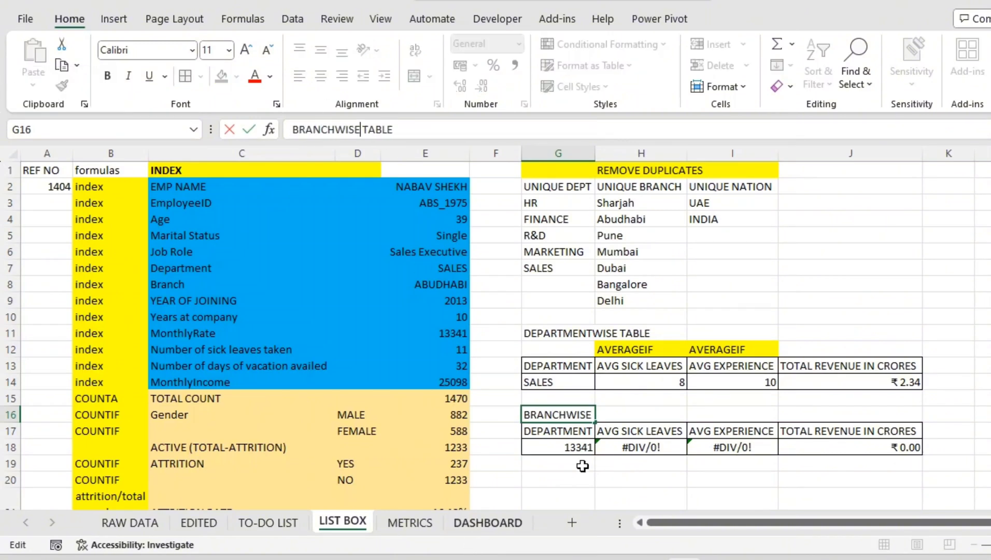
left_click(581, 449)
- Change the copied table's header in G17 to BRANCH and clear the formulas in H18:J18
left_click_drag(562, 415, 563, 425)
left_click(564, 425)
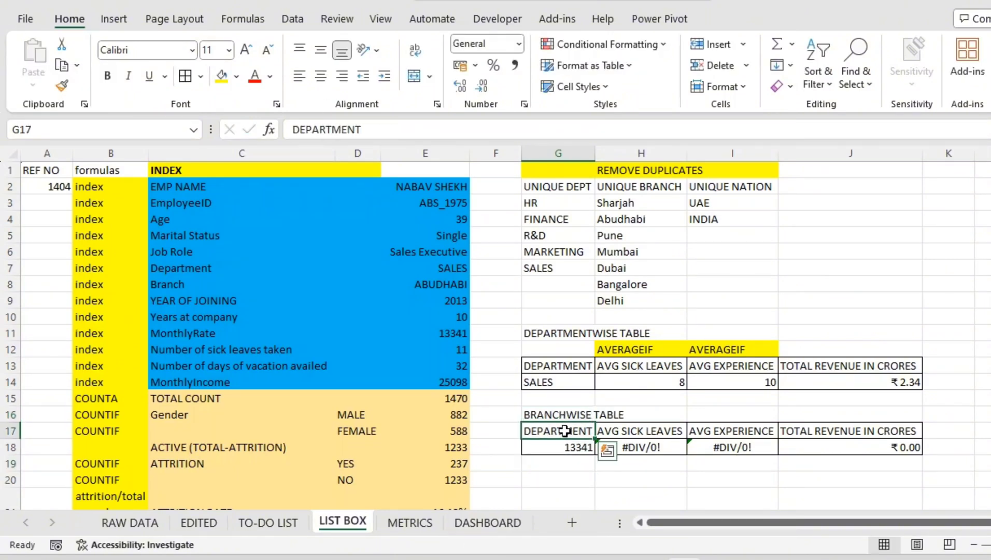
type("BRANCH")
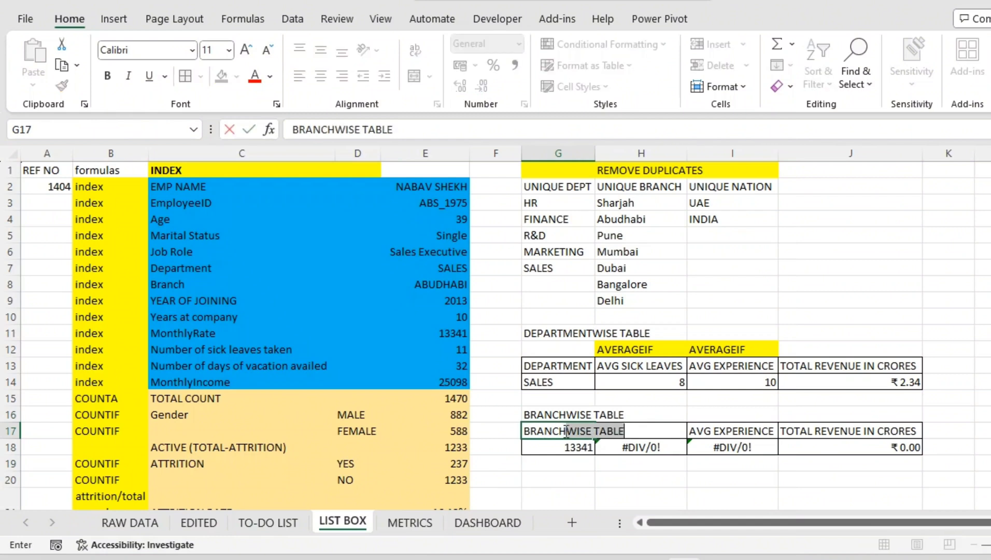
key("Delete")
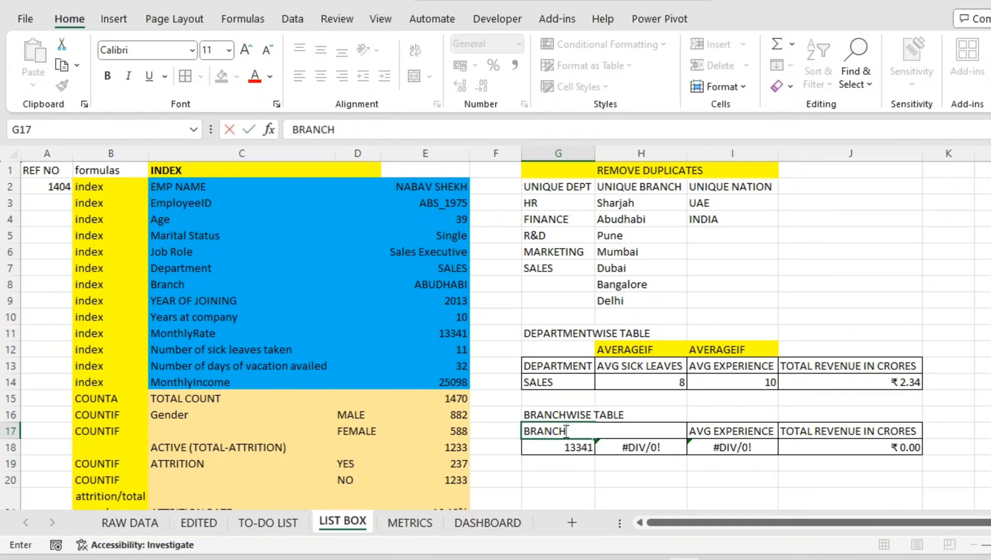
left_click(654, 478)
left_click_drag(663, 454, 840, 449)
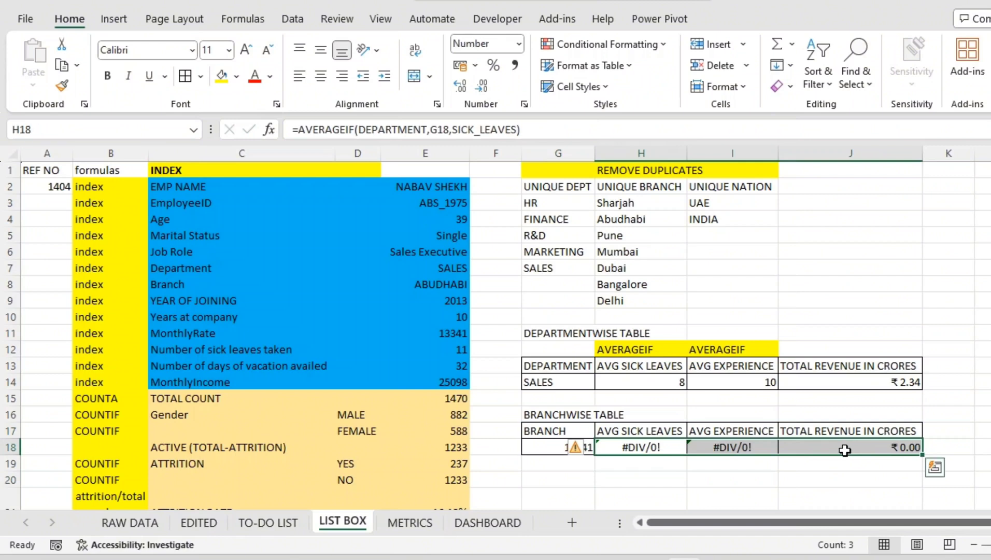
key("Delete")
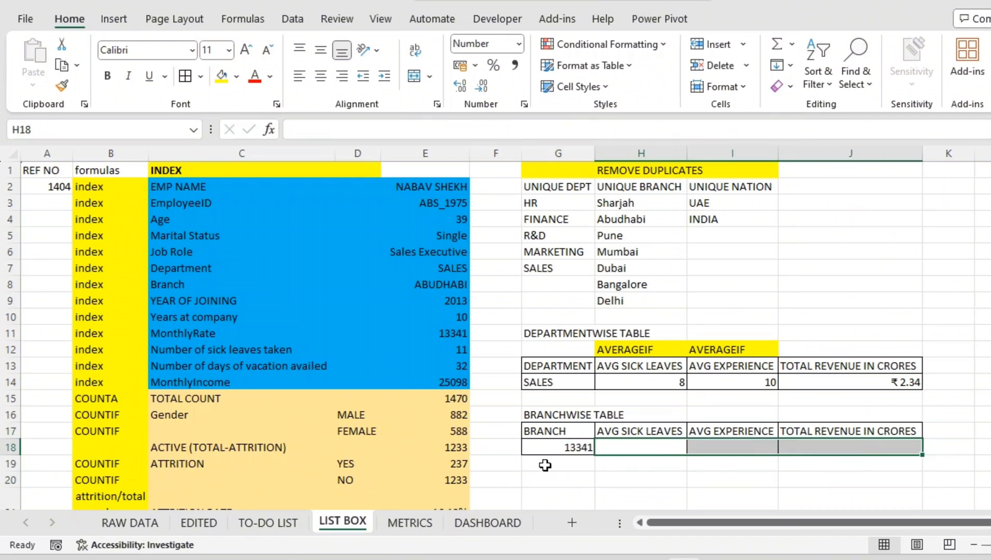
- Replace the formula in G18 with a reference to the employee's branch in E8
left_click(569, 447)
double_click(566, 450)
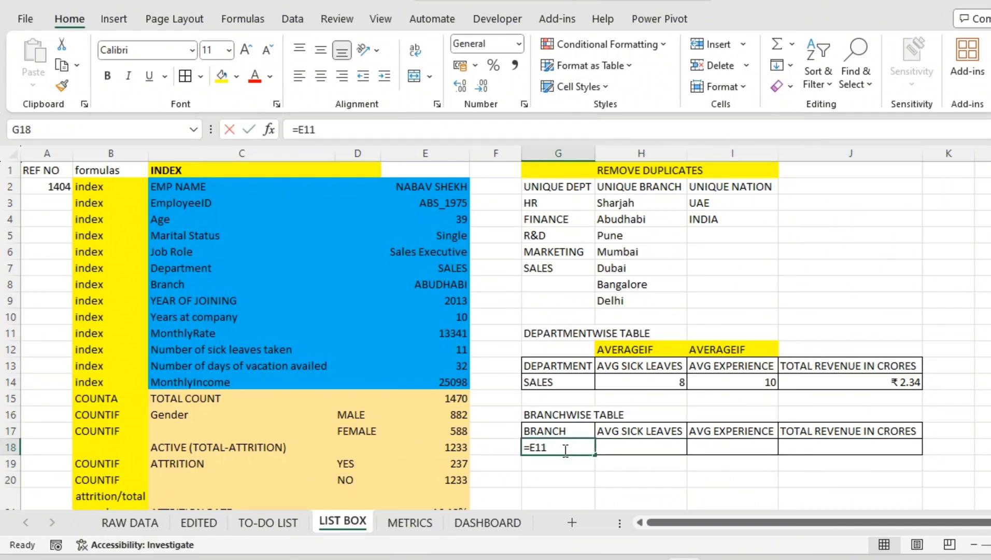
key("BackSpace")
key("BackSpace")
key("BackSpace")
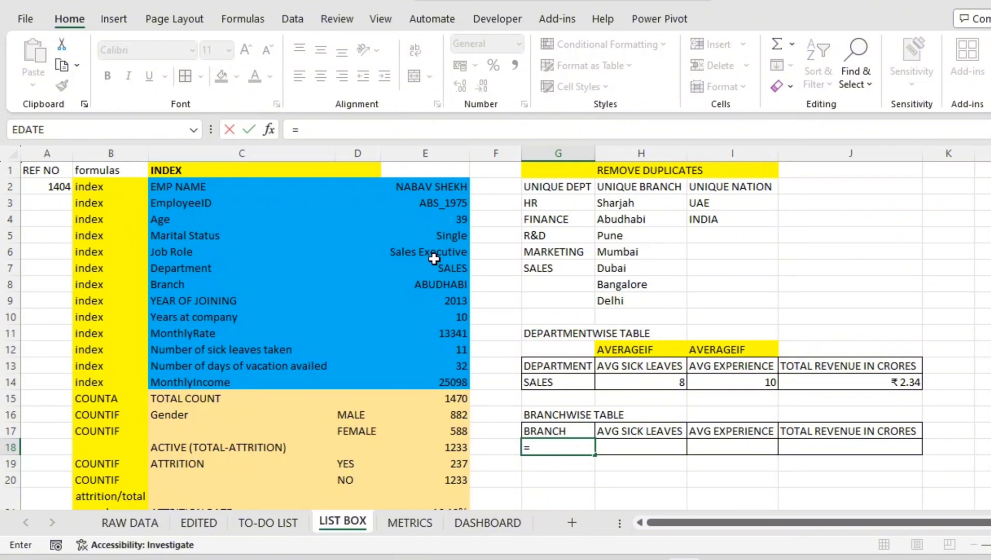
left_click(458, 285)
key("Return")
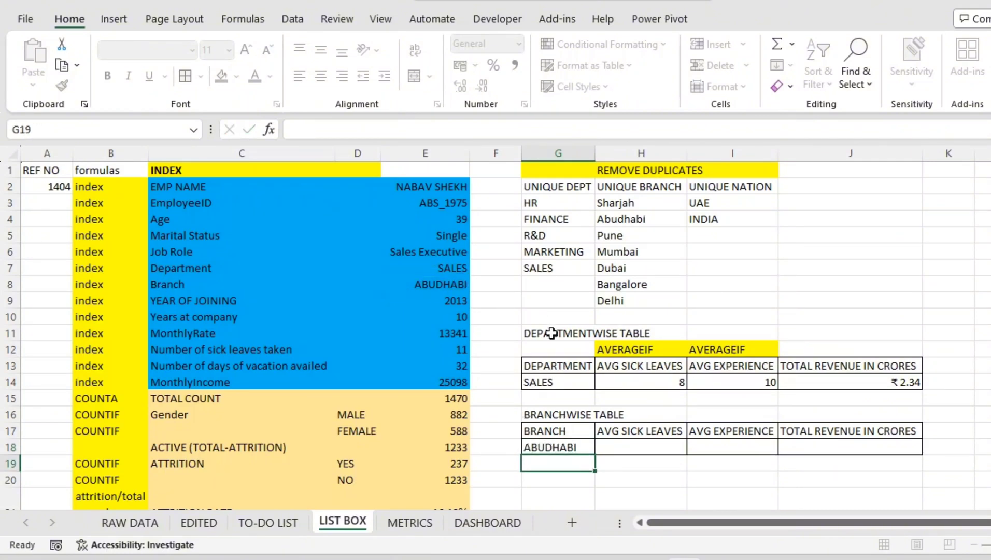
- Enter the label SUMIF in J12 above the total revenue header and fill the cell yellow
left_click(637, 448)
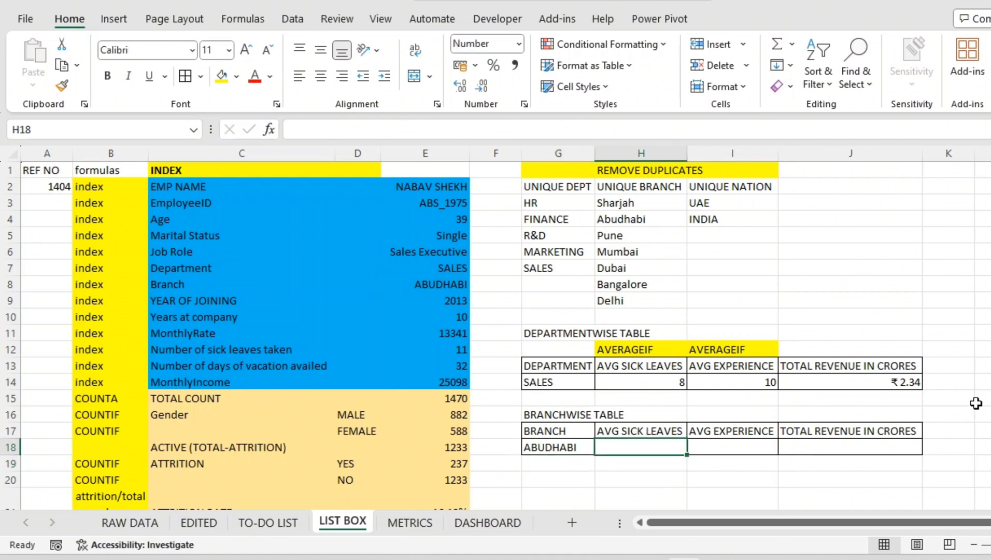
left_click(845, 345)
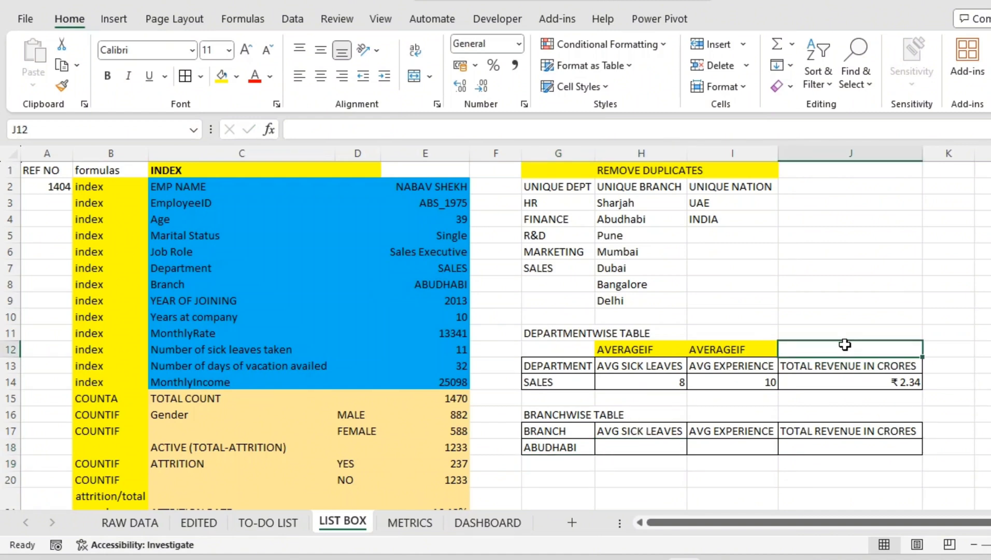
type("SUMIF")
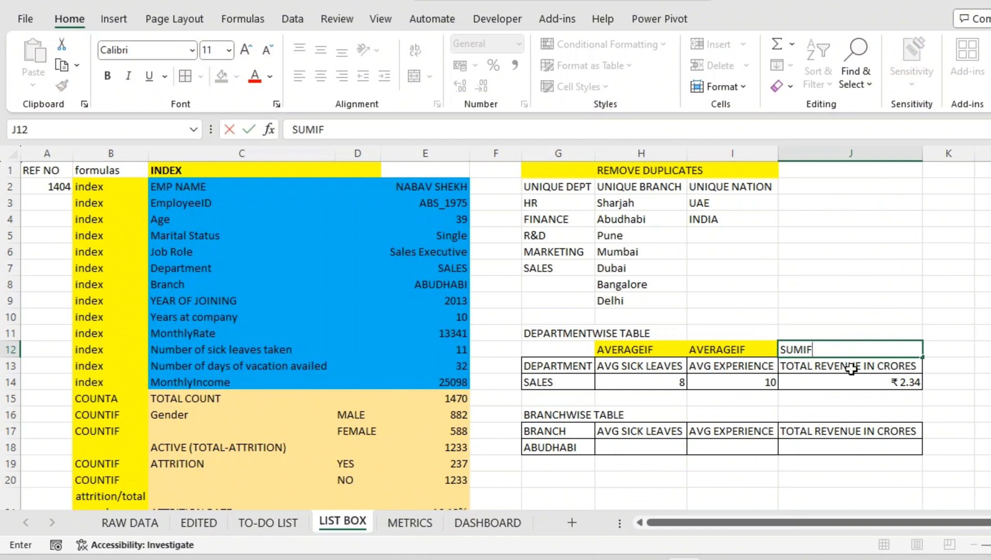
left_click(850, 415)
left_click(848, 346)
left_click(220, 77)
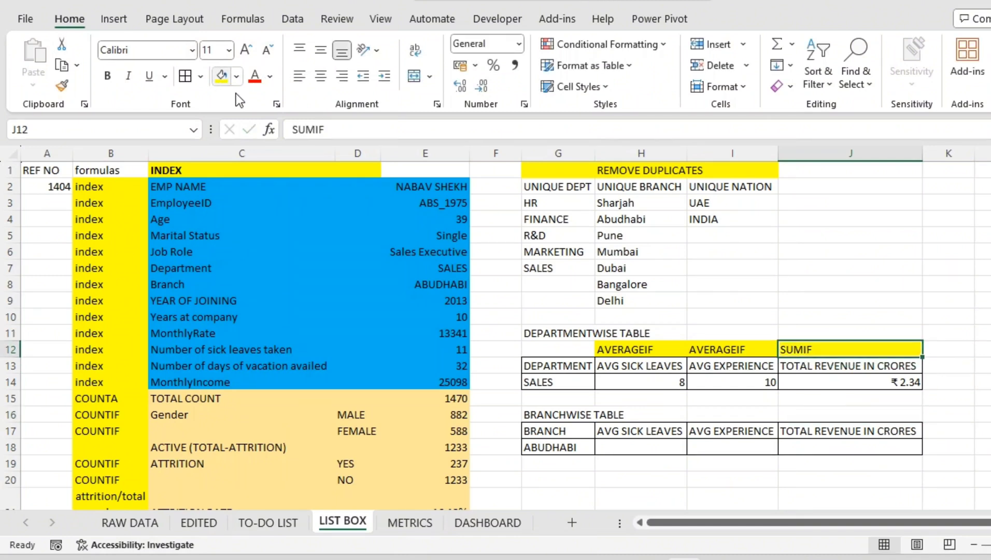
left_click(728, 411)
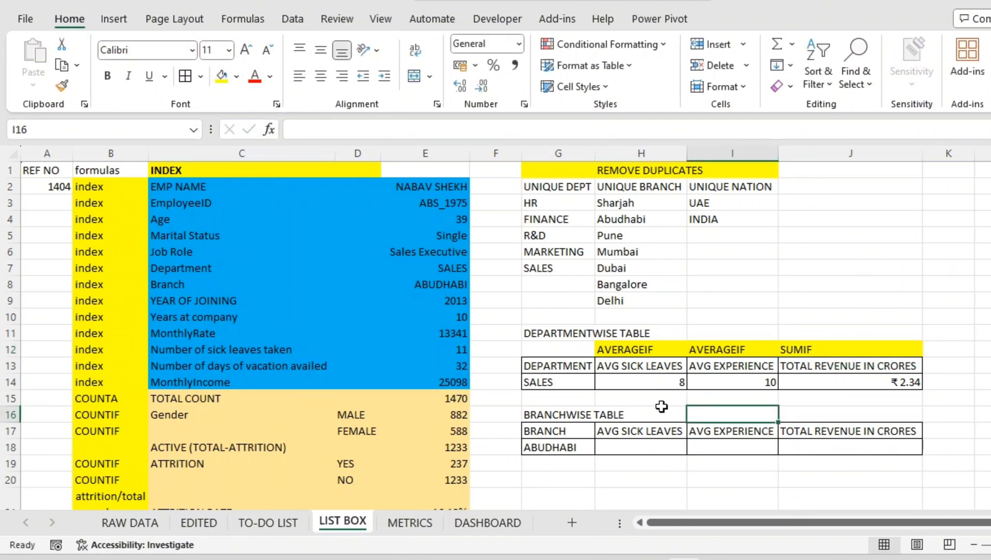
left_click_drag(654, 349, 847, 354)
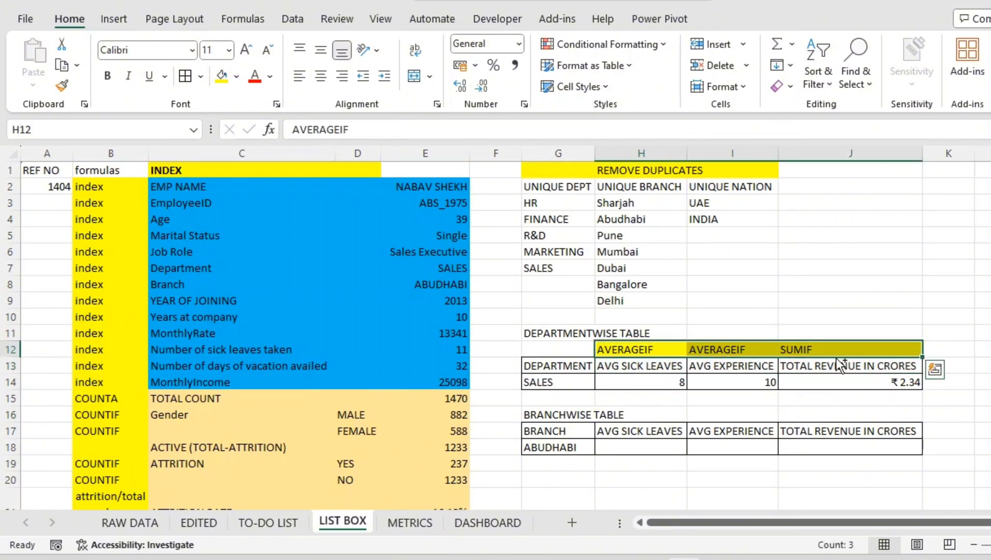
left_click(661, 414)
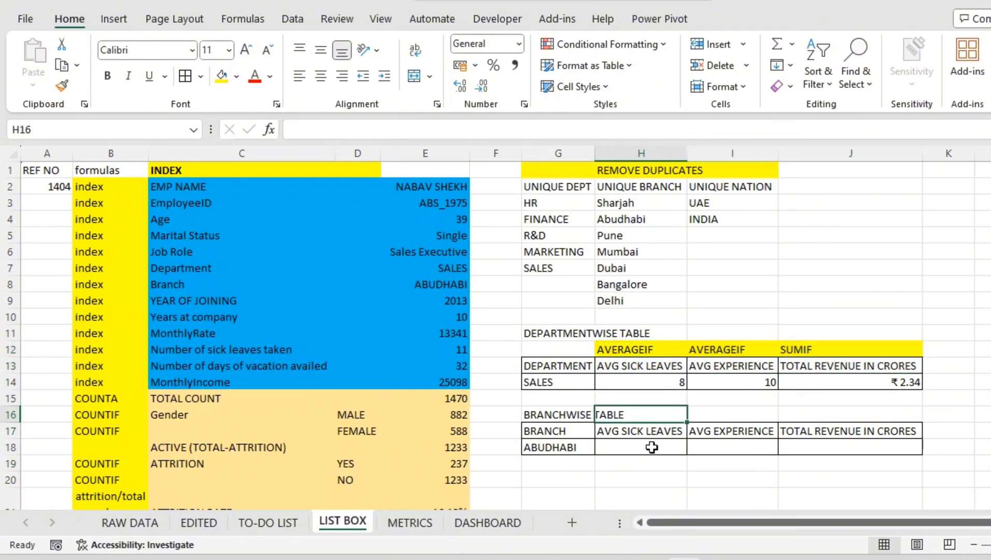
left_click(653, 450)
type("=AV")
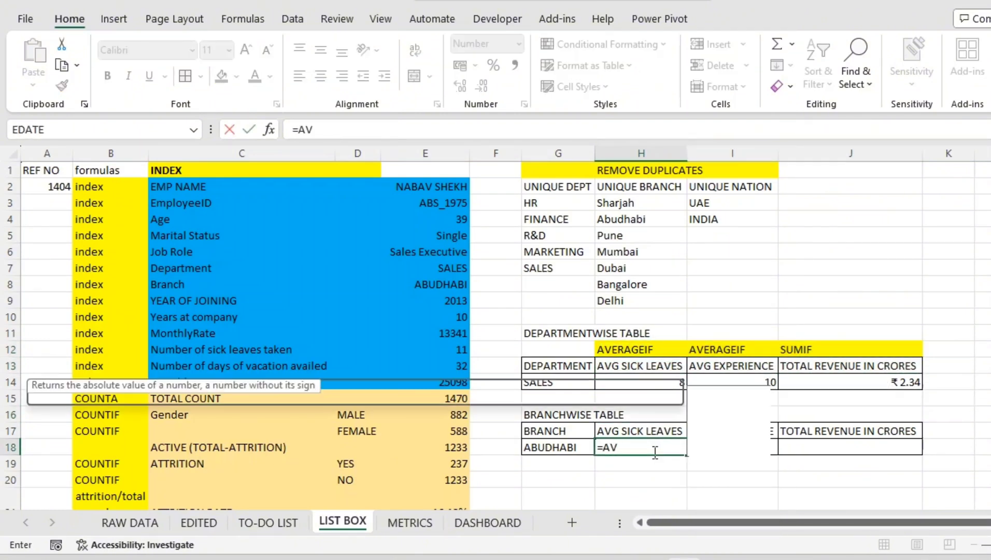
type("EARGEI")
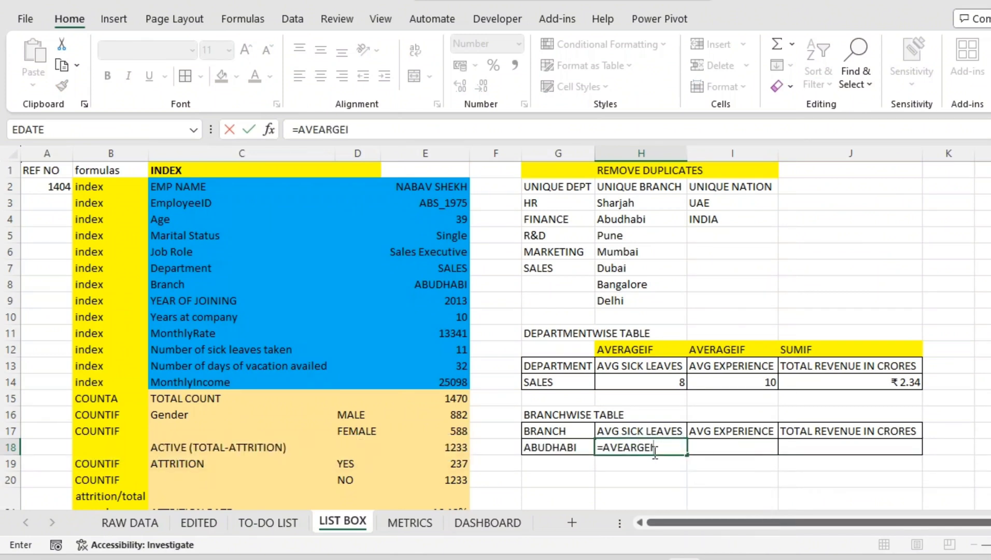
type("F")
key("ctrl+Return")
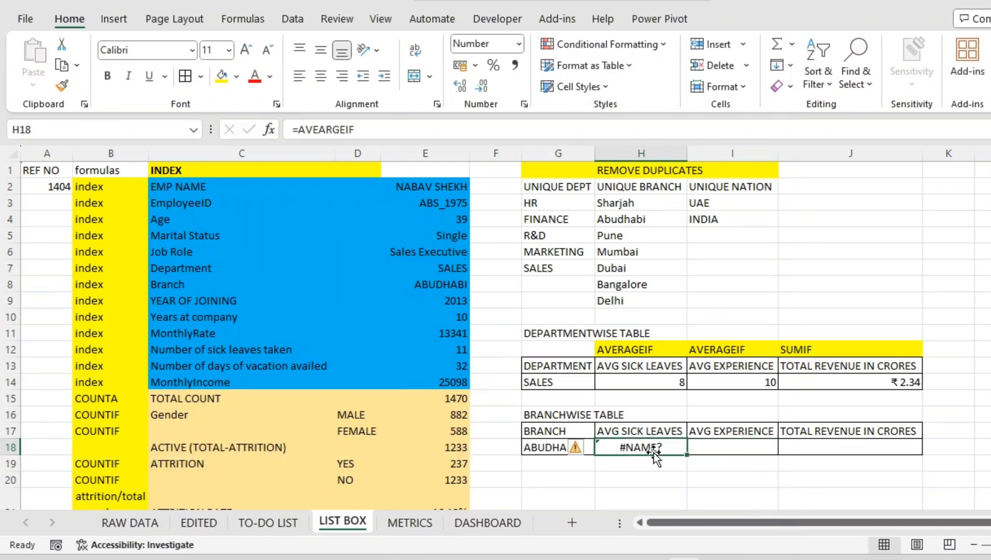
- Enter an AVERAGEIF formula in H18 that averages the sick leaves named range over BRANCH for the branch in G18
type("=AVERAG")
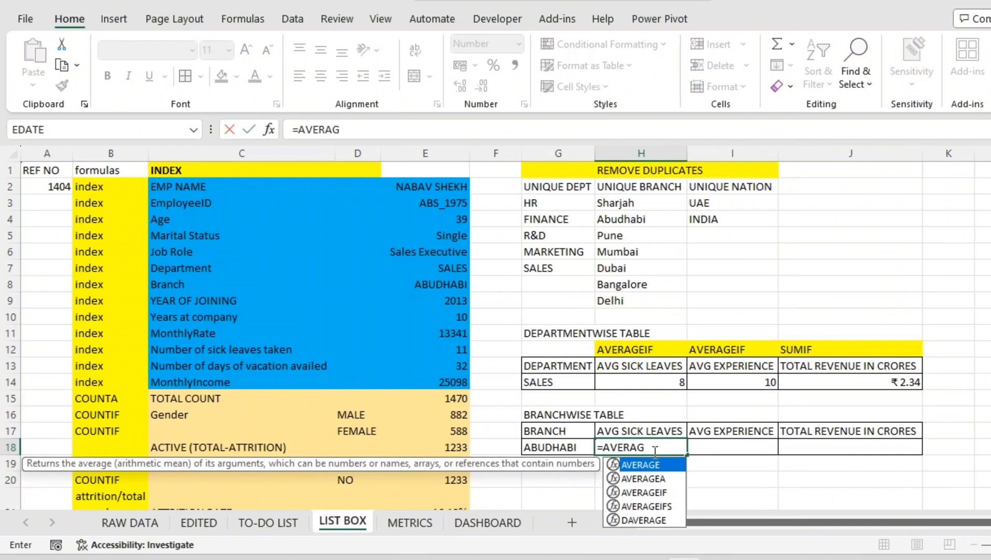
type("EIF")
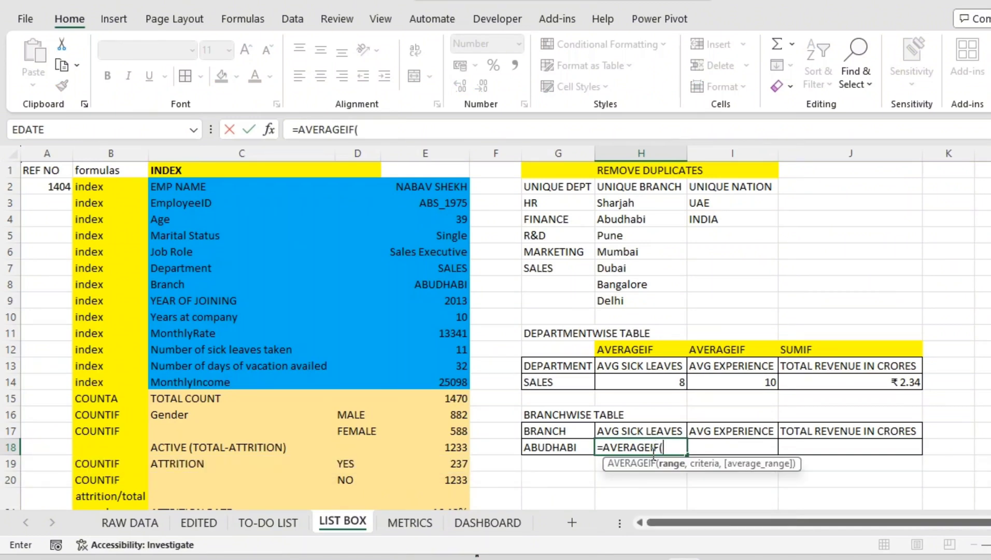
type("(BRANCH")
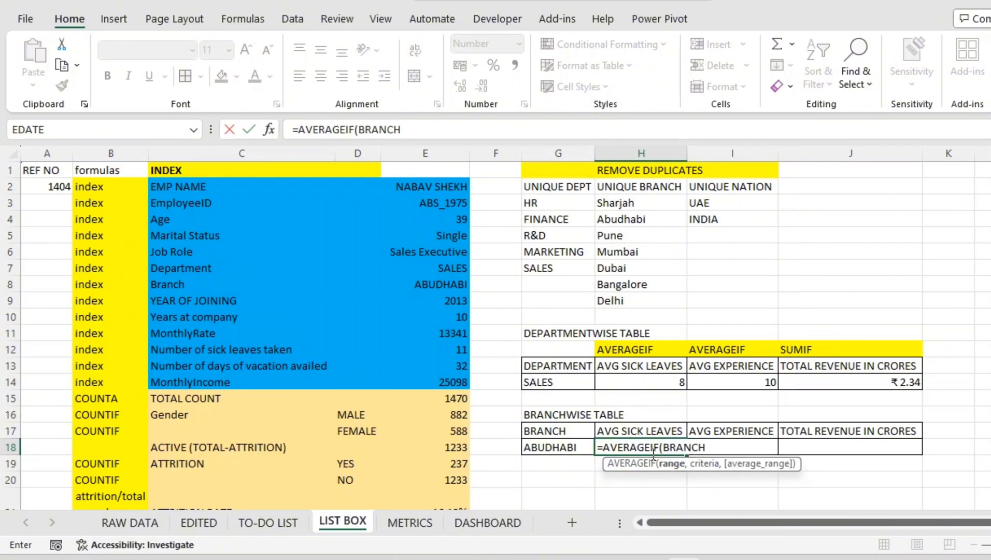
type(",")
left_click(521, 441)
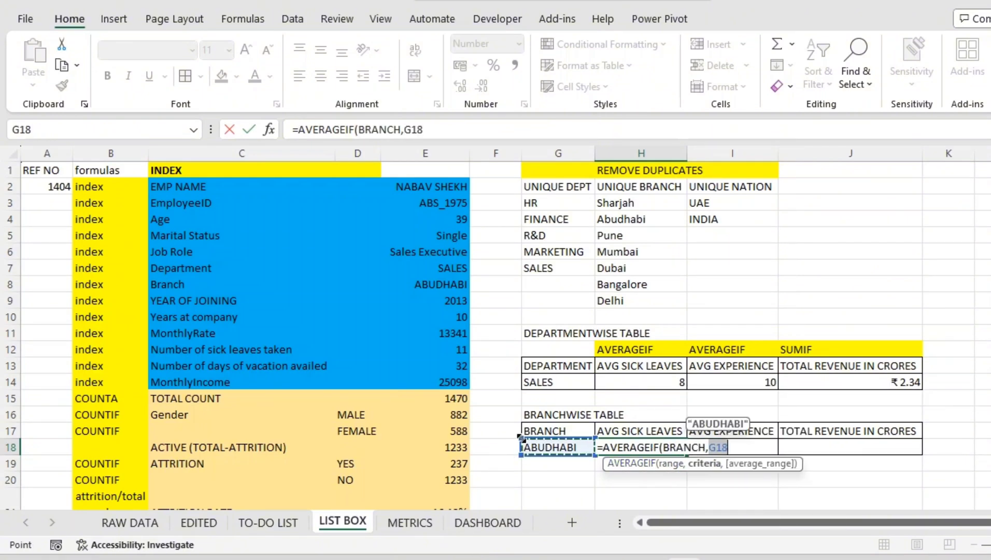
type(",SICK")
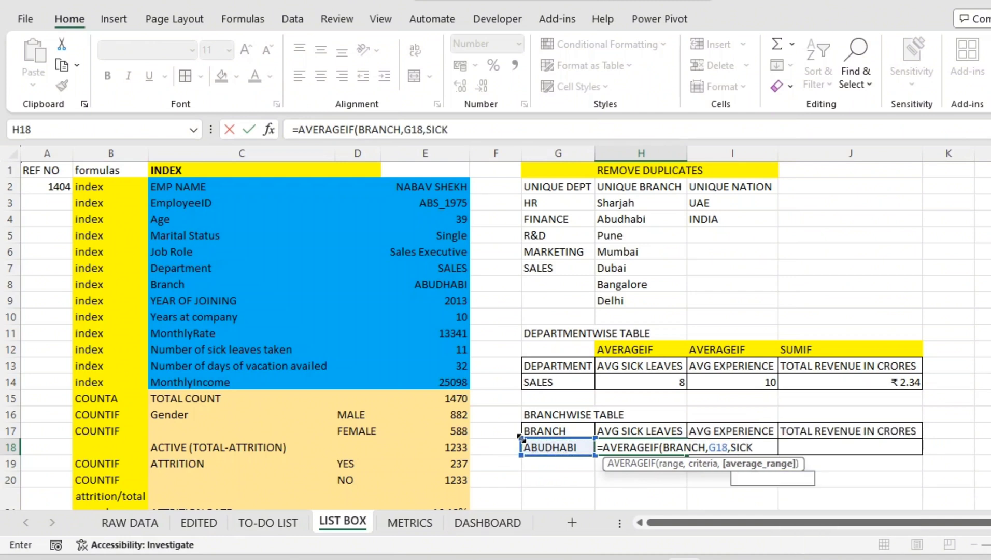
key("Tab")
type(")")
key("Return")
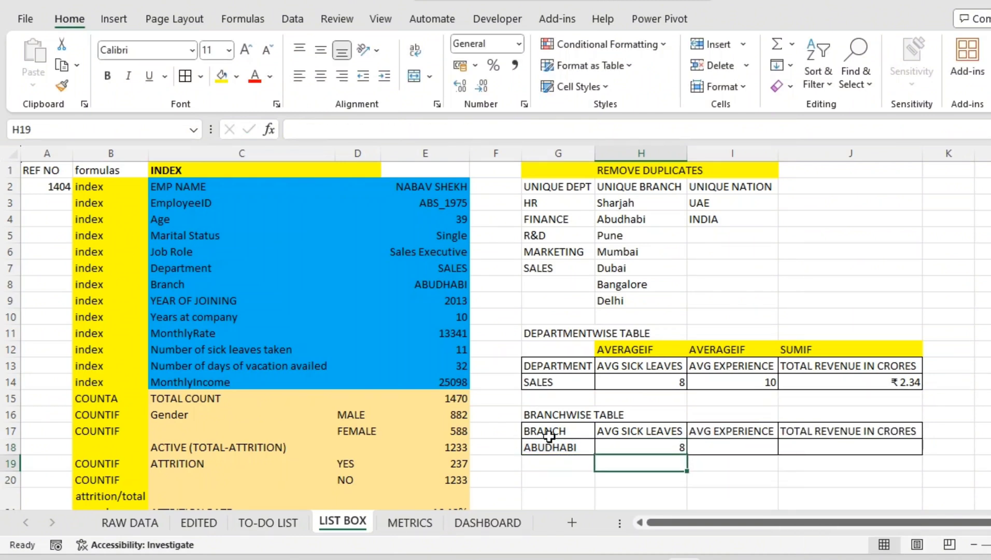
- Enter =AVERAGEIF(BRANCH,G18,EXPERIENCE) in I18 as the branch's average experience
left_click(724, 449)
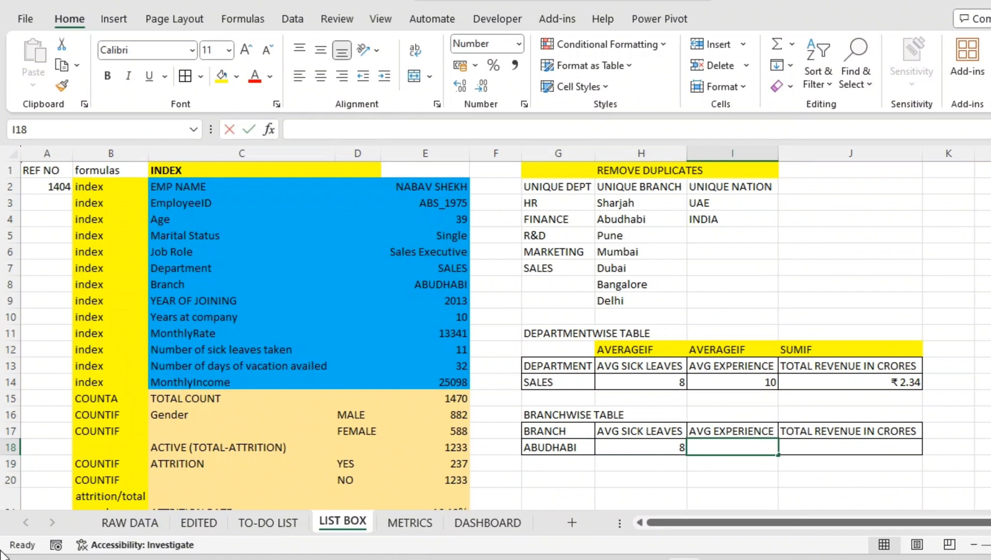
type("=b")
key("BackSpace")
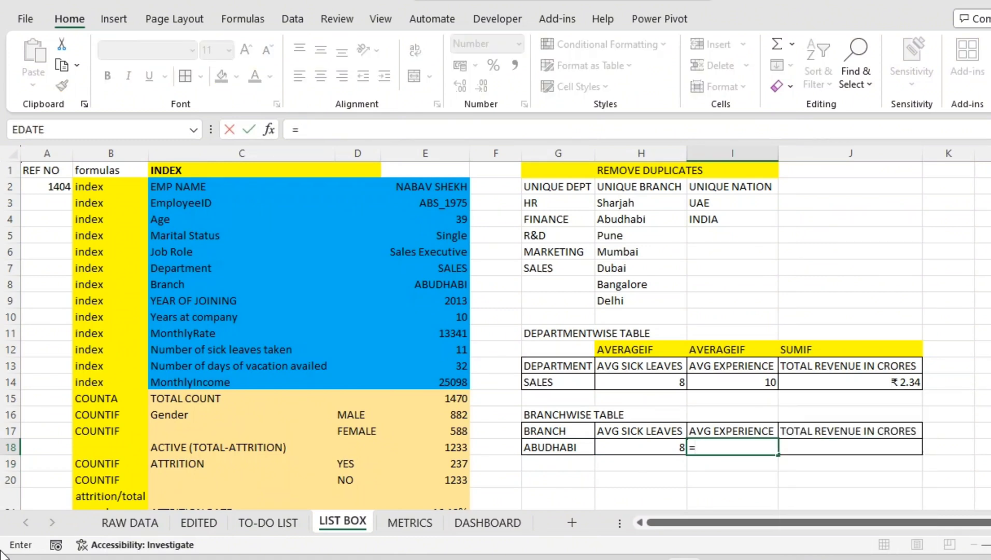
type("AVERAGEIF")
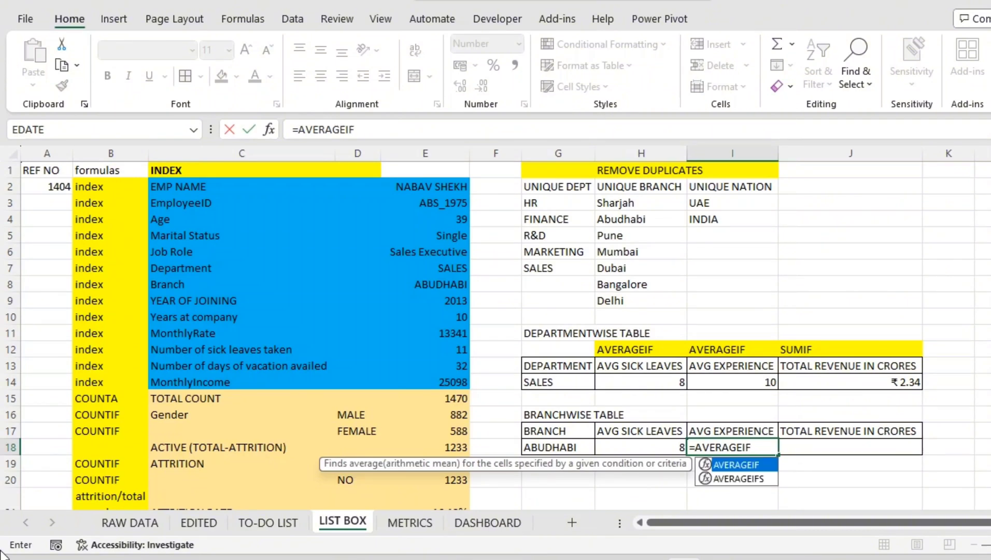
type("(BR")
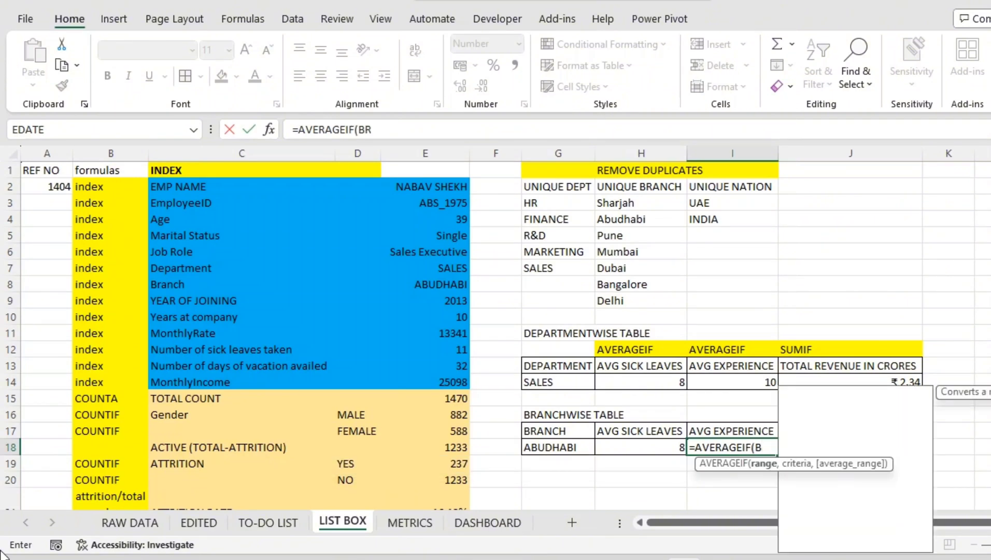
type("ANCH,")
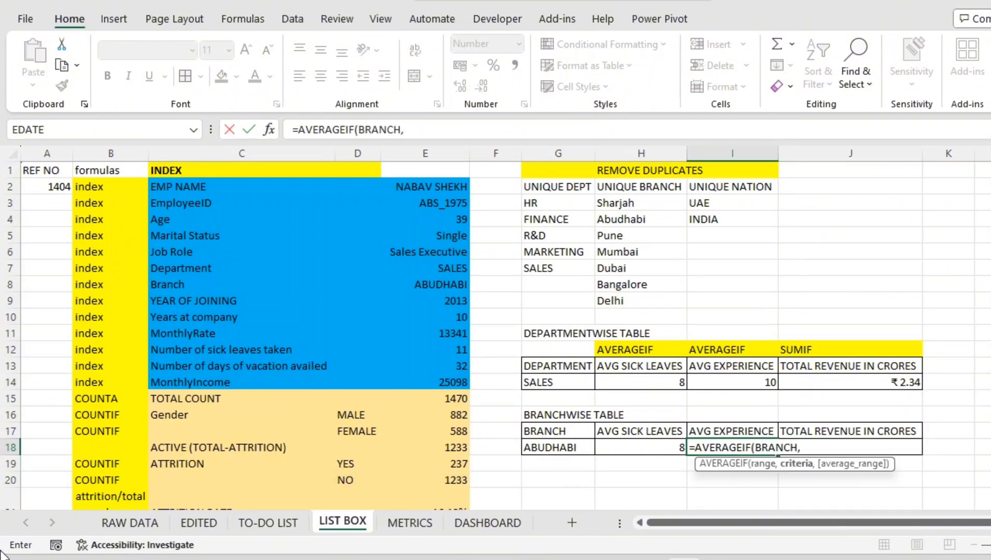
left_click(572, 449)
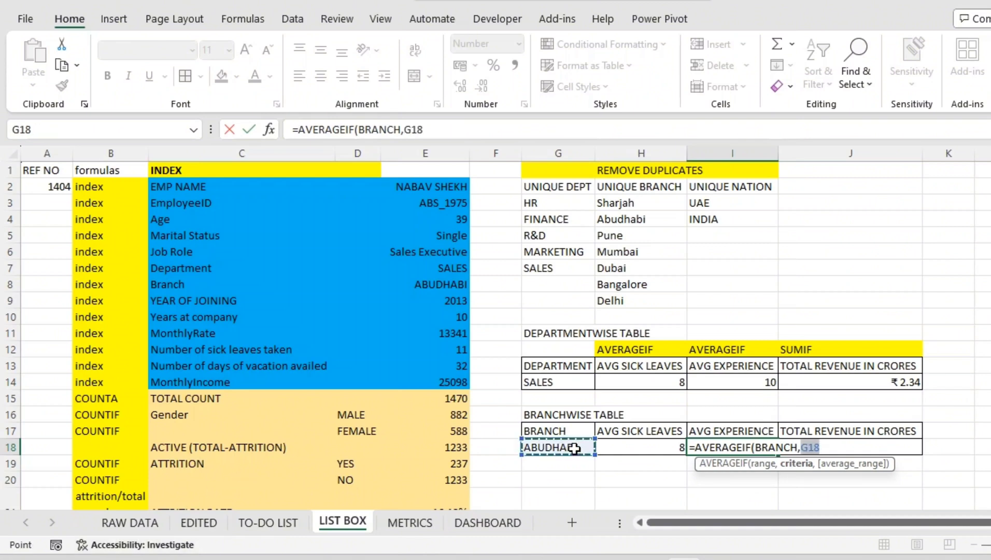
type(",")
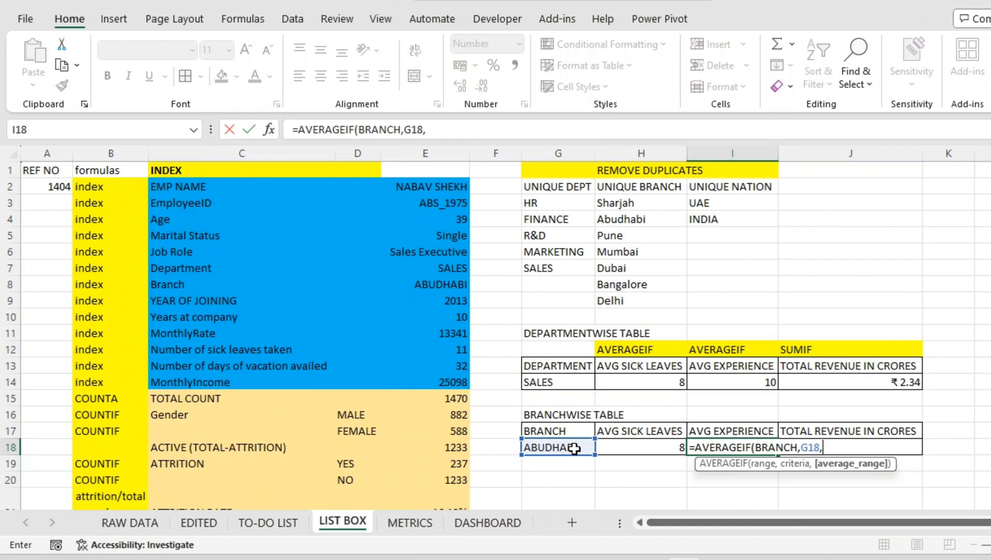
type("EXPERIENCE")
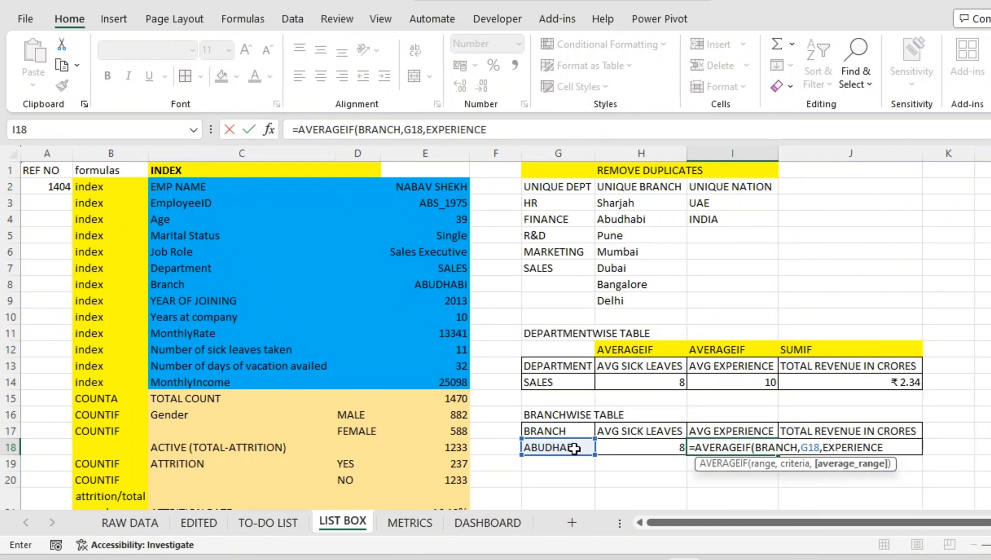
key("Return")
- Enter SUMIF(BRANCH,G18,REVENUE)*12 in J18, divided to express the branch's total revenue in crores
left_click(887, 444)
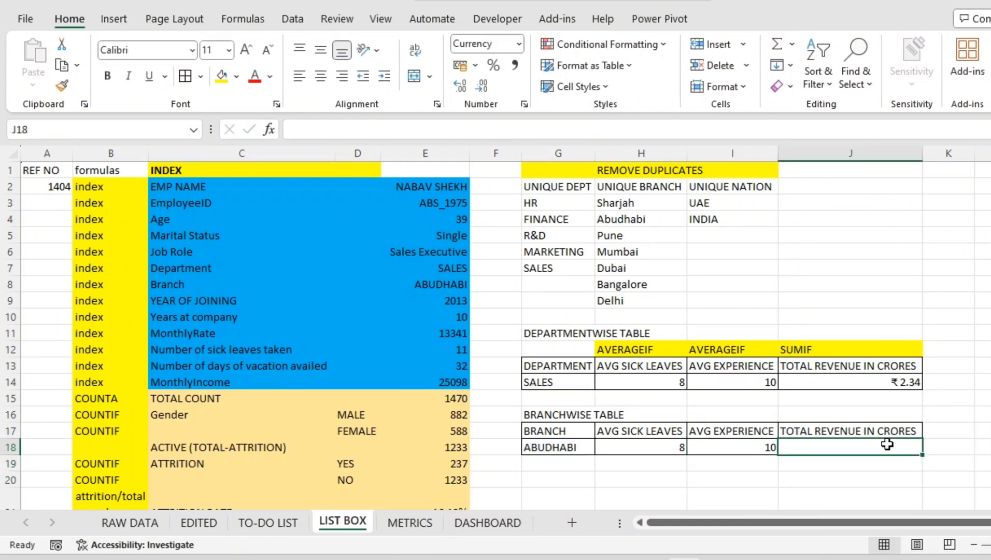
type("=")
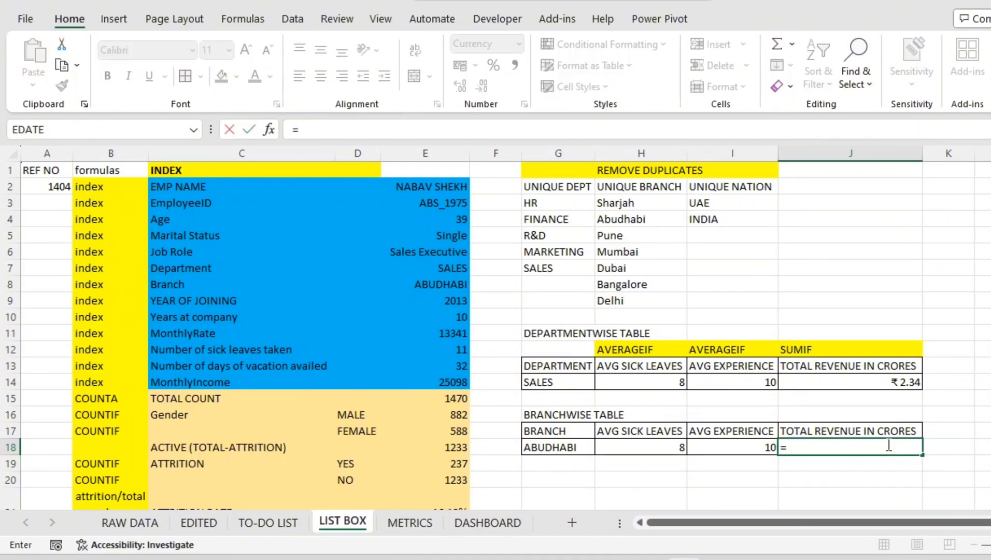
type("SUMIF")
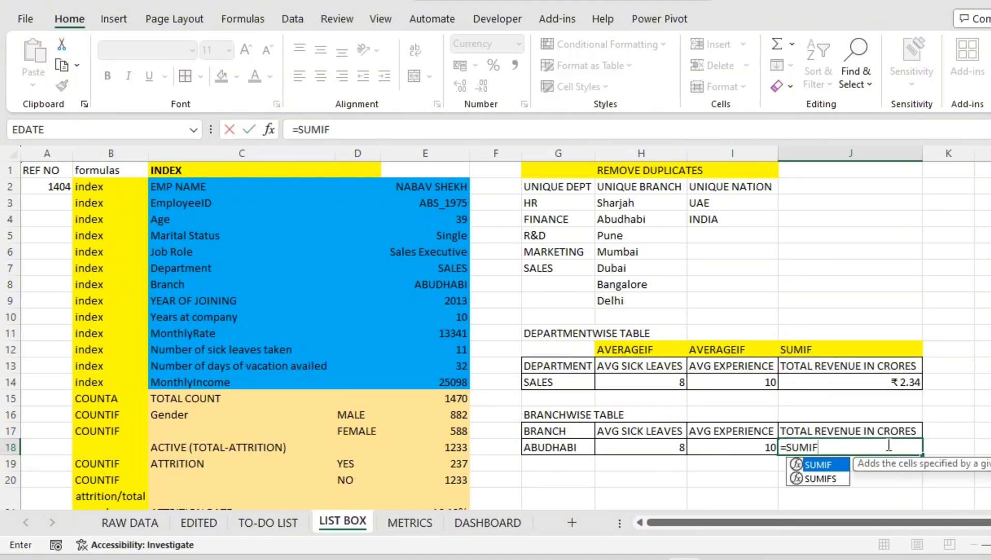
type("(V")
key("BackSpace")
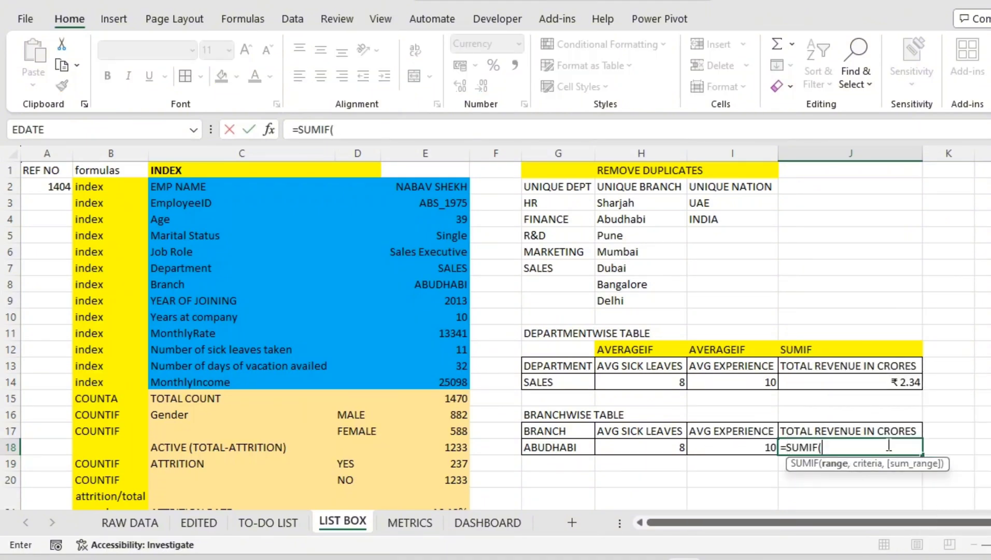
type("BRANCH")
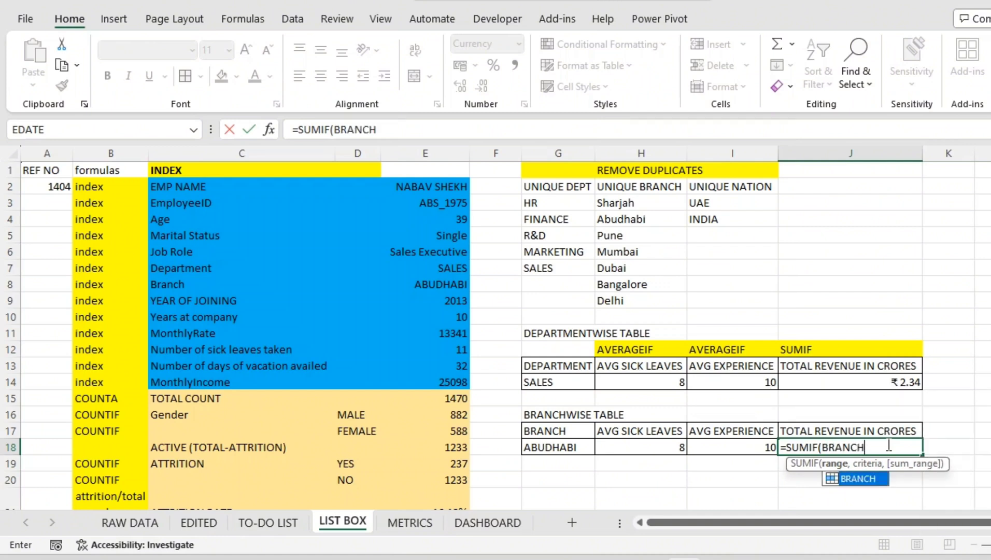
type(",")
left_click(578, 445)
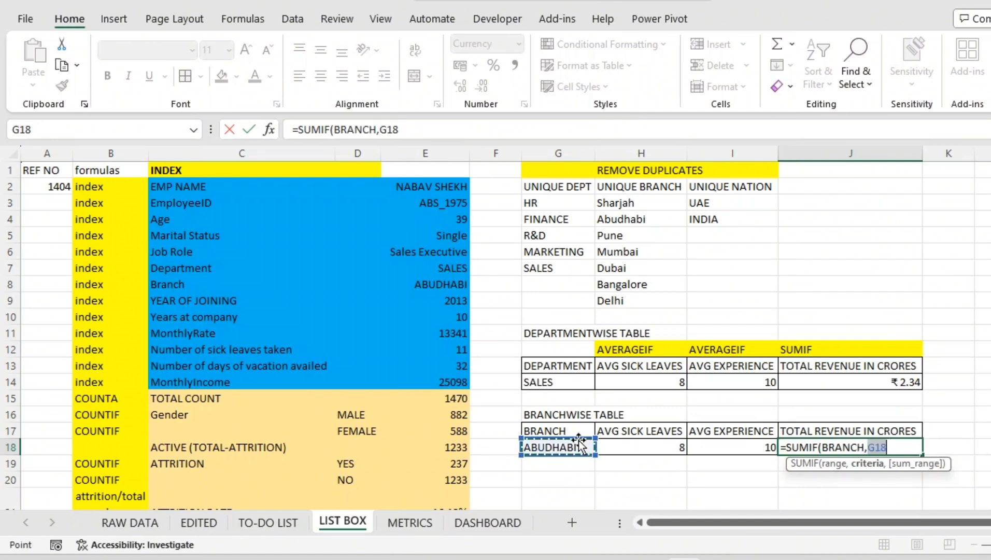
type(",RE")
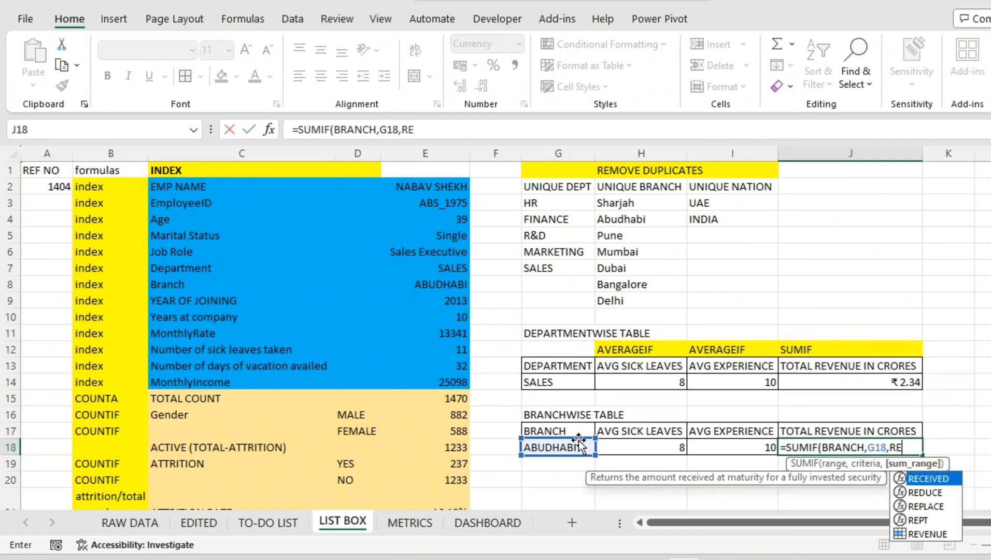
type("VENUE")
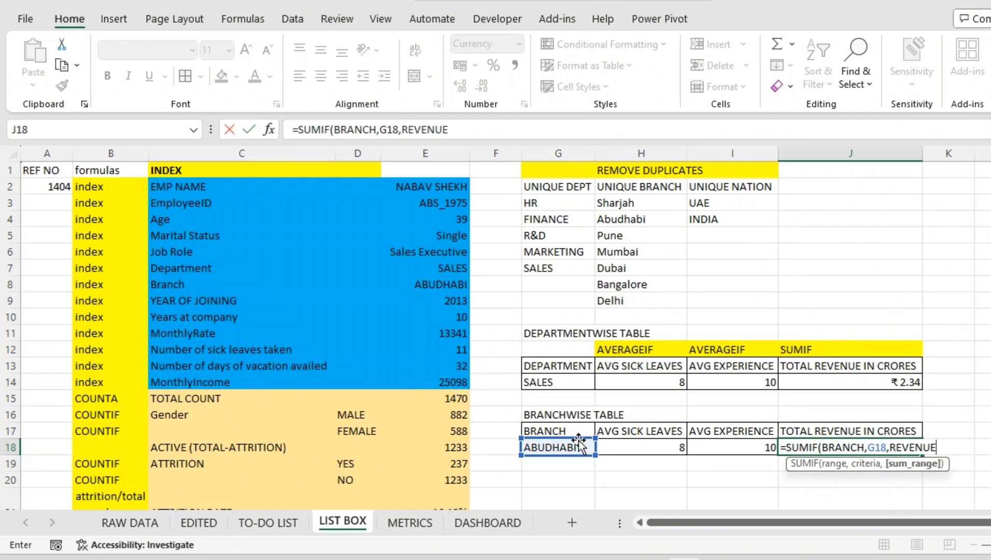
type(")*12/10")
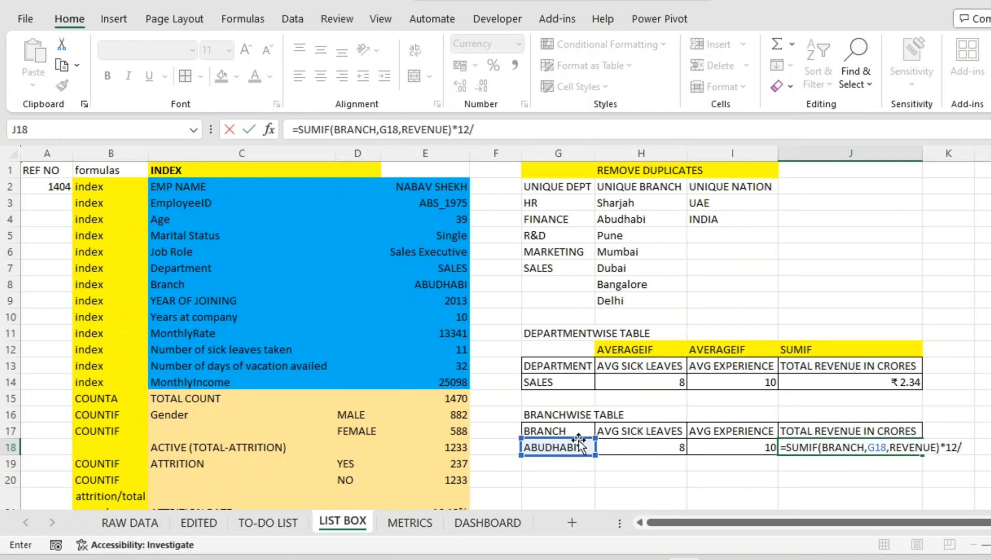
type("0000000")
key("Return")
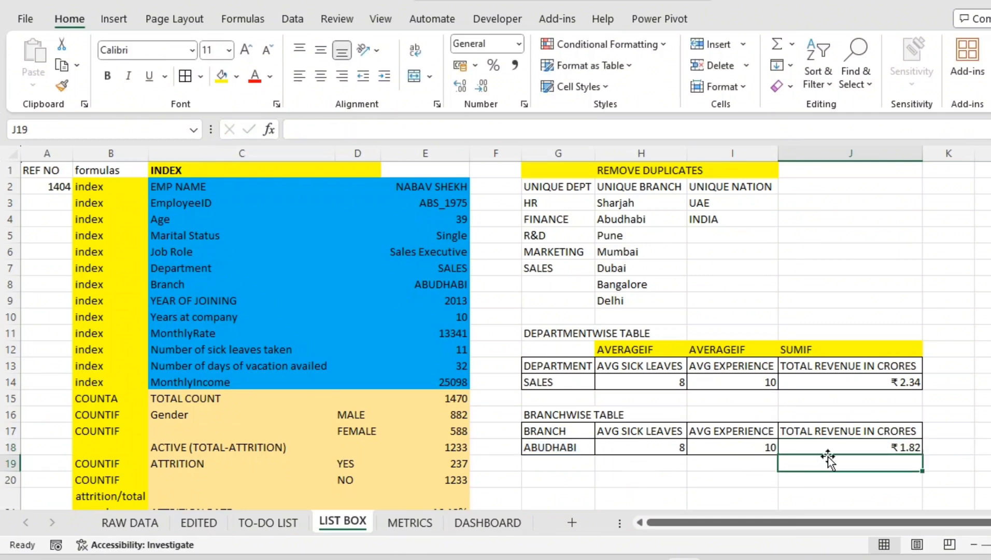
- Copy the BRANCHWISE TABLE block G16:J18 and paste it at G20
scroll(828, 460, "down", 1)
scroll(825, 453, "down", 1)
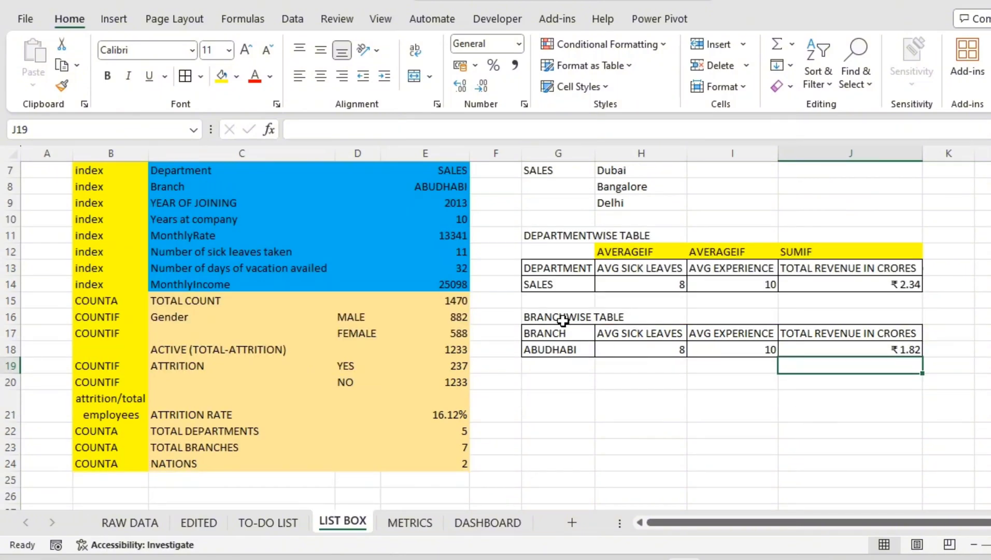
left_click_drag(562, 318, 854, 352)
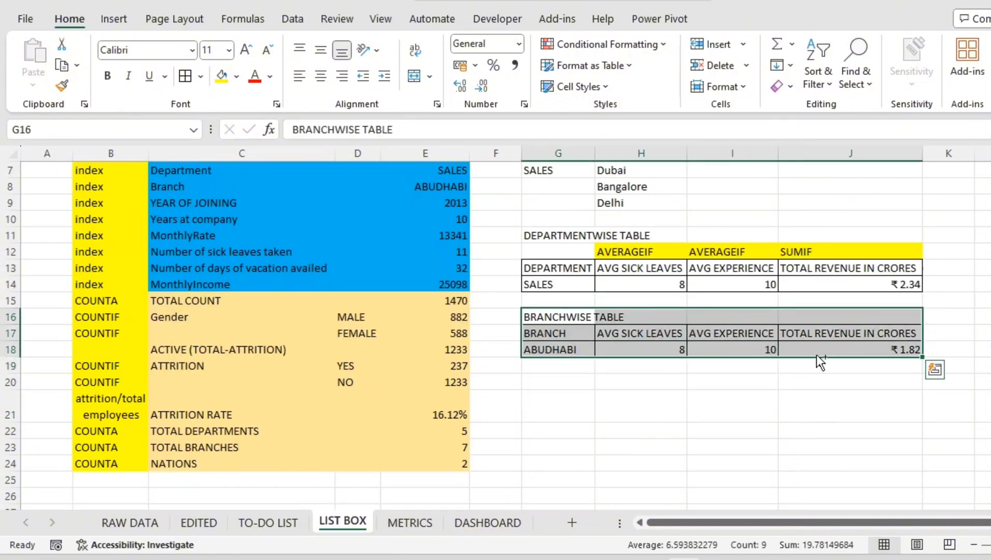
key("ctrl+c")
left_click(563, 381)
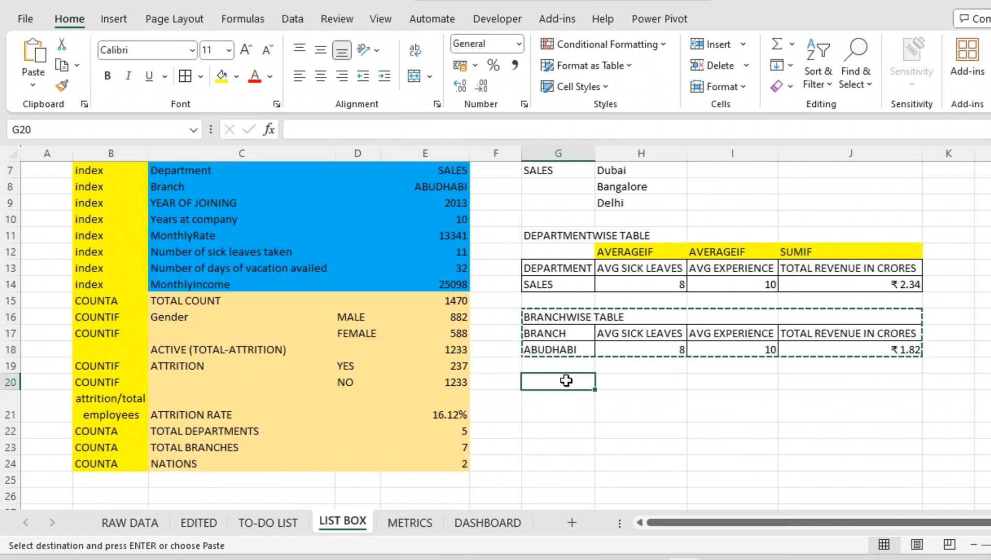
key("ctrl+v")
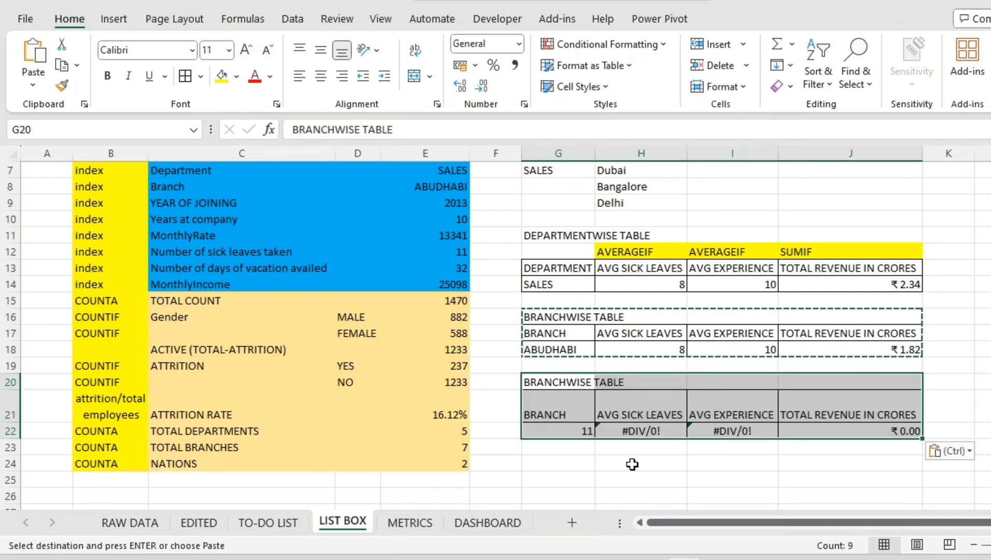
- Change the pasted table's heading in G20 to NATIONWISE
left_click_drag(706, 523, 765, 522)
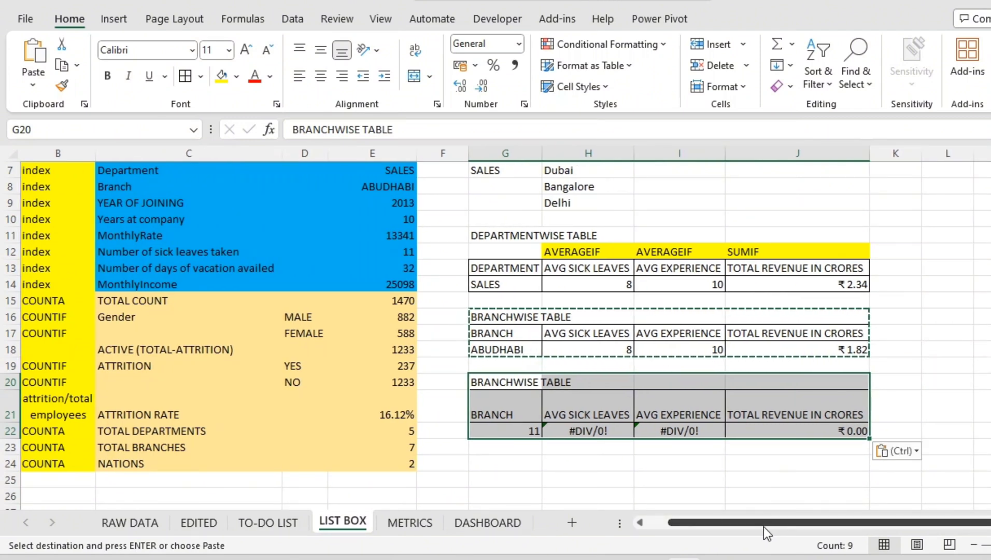
left_click(579, 403)
left_click(512, 368)
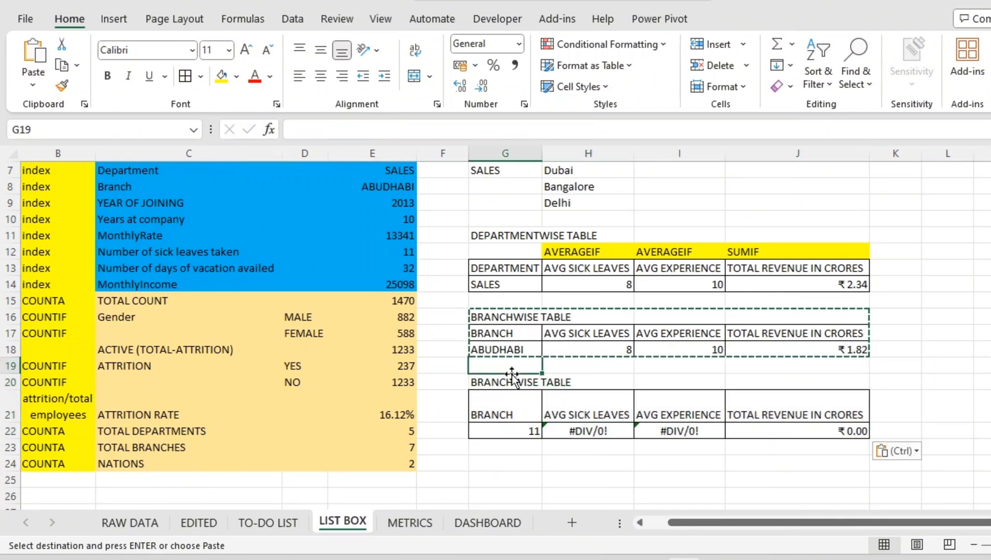
left_click(500, 385)
type("NATIONWISE")
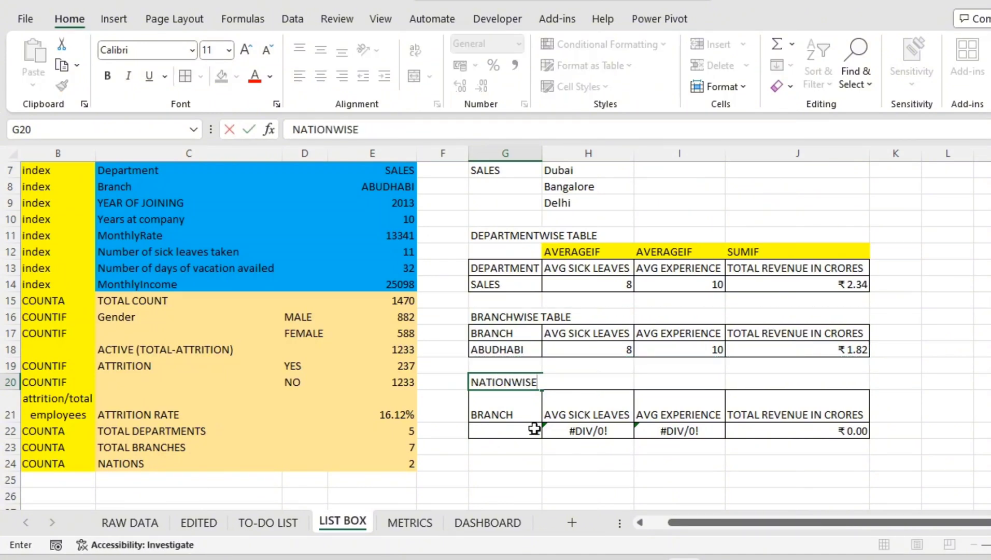
left_click(534, 428)
- Change the first column header of the NATIONWISE table in G21 to NATION
left_click(518, 401)
type("NATI")
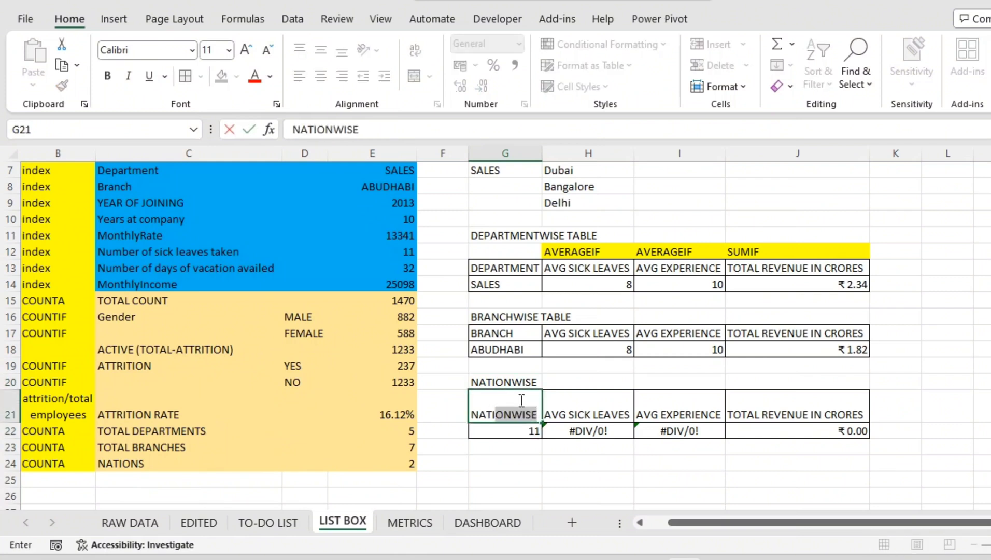
type("ONW")
key("BackSpace")
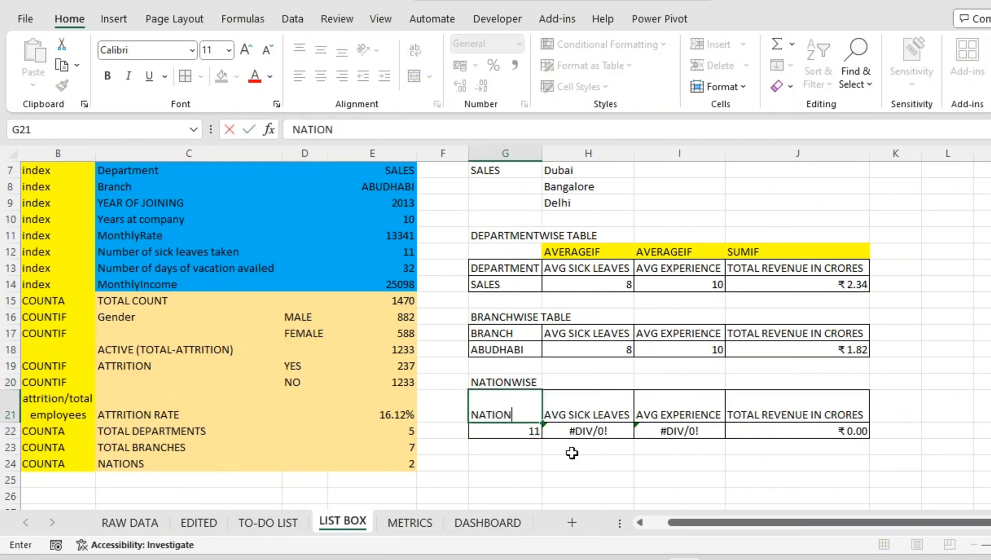
key("ctrl+Return")
left_click(502, 440)
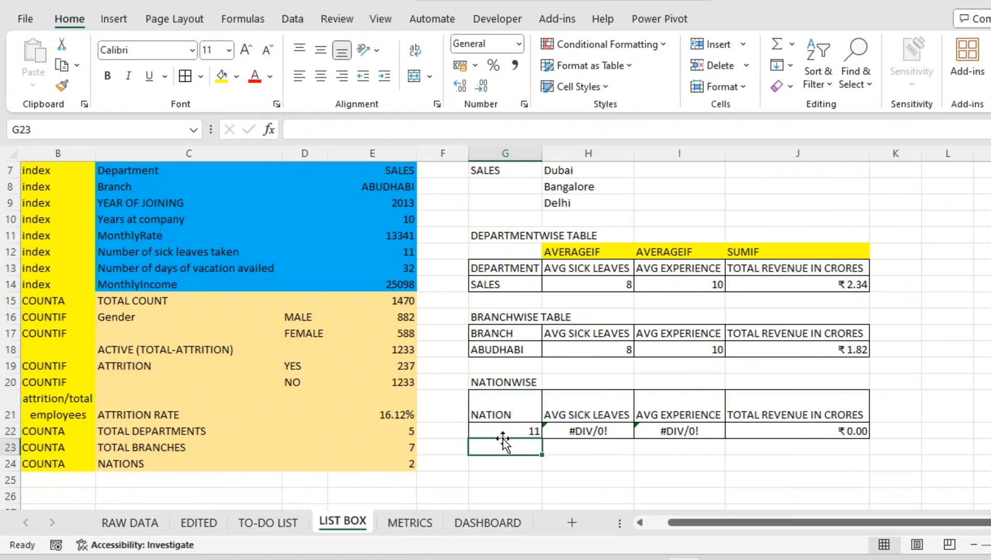
left_click(502, 437)
type("=")
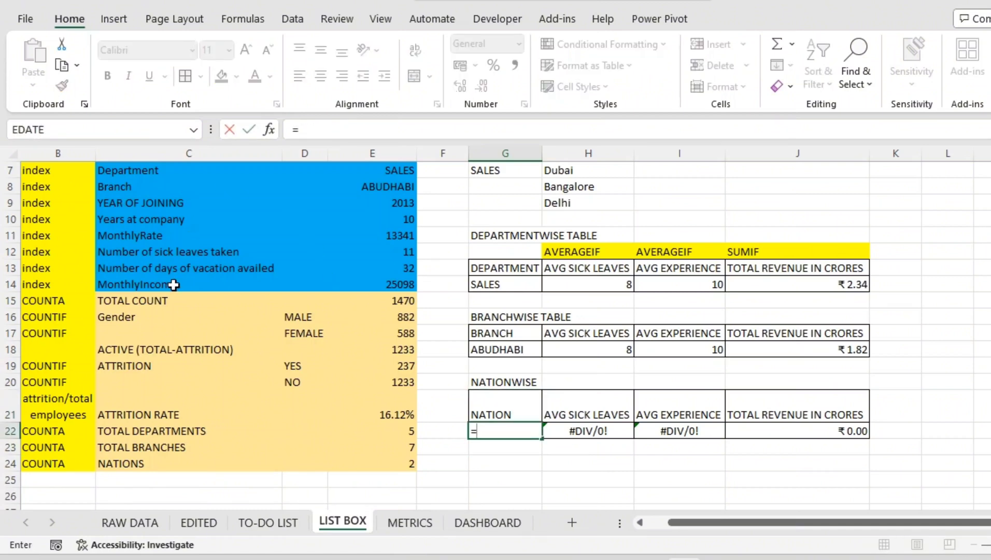
scroll(173, 285, "up", 1)
scroll(173, 285, "up", 1)
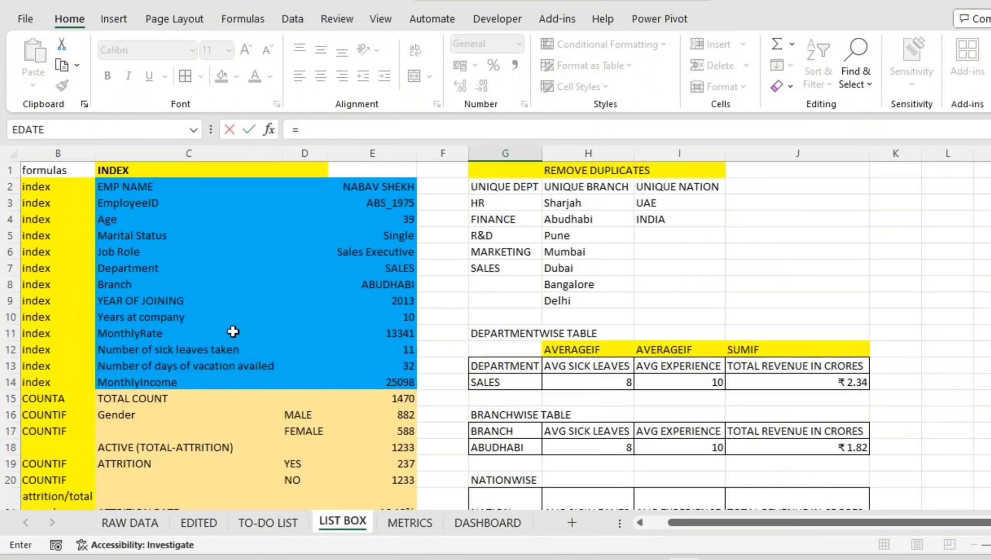
scroll(228, 305, "down", 2)
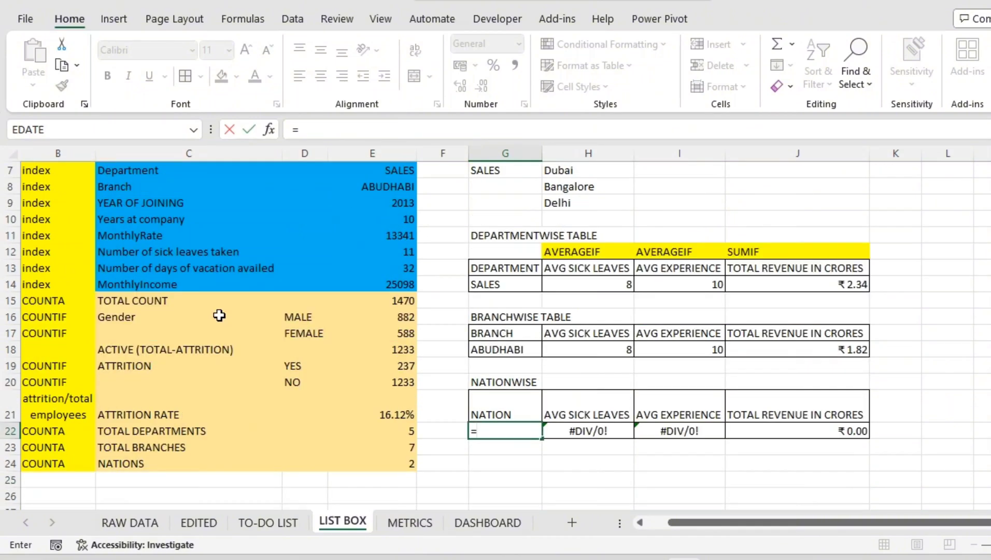
key("Escape")
type("E12")
key("Return")
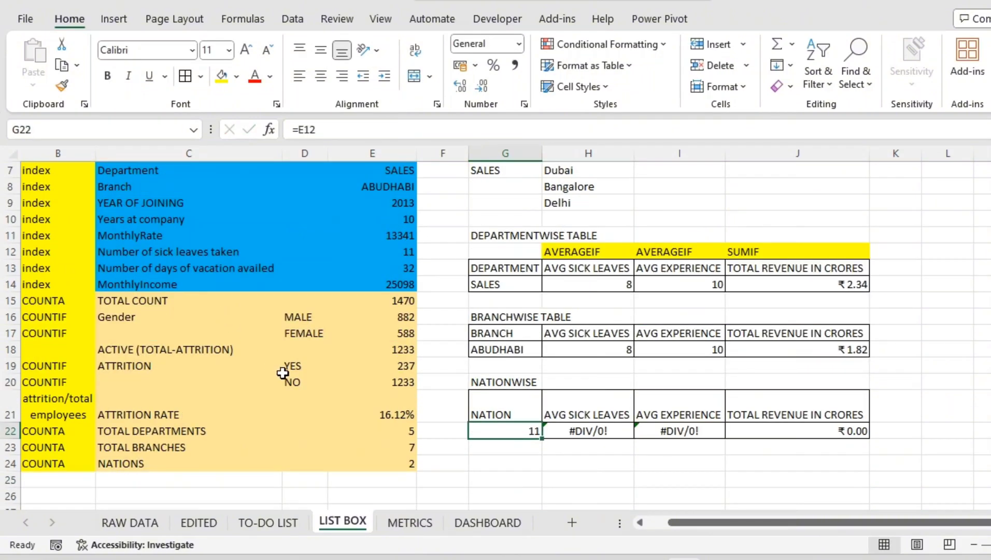
- Insert a new row above YEAR OF JOINING in the index list and label it NATIONS in C9
scroll(220, 319, "up", 2)
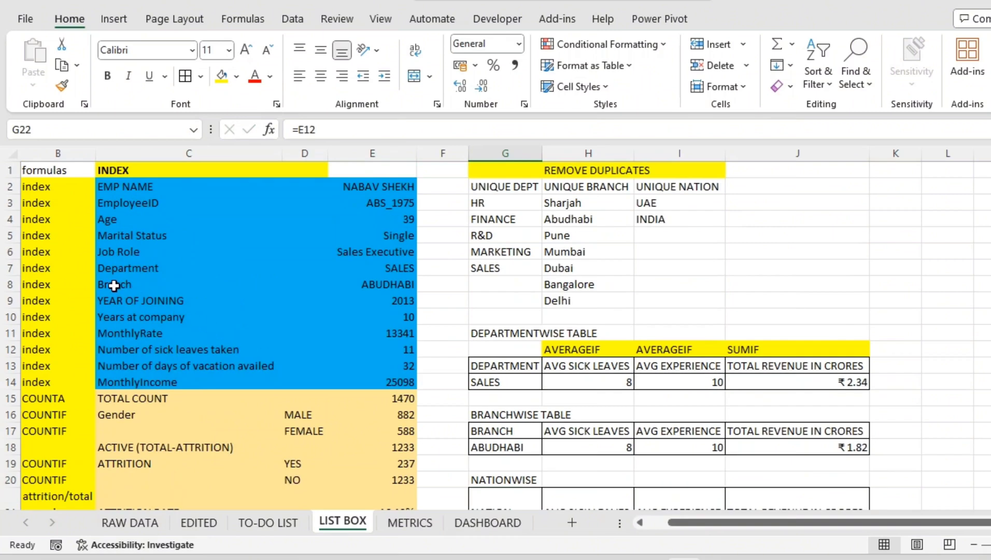
left_click(11, 301)
right_click(11, 303)
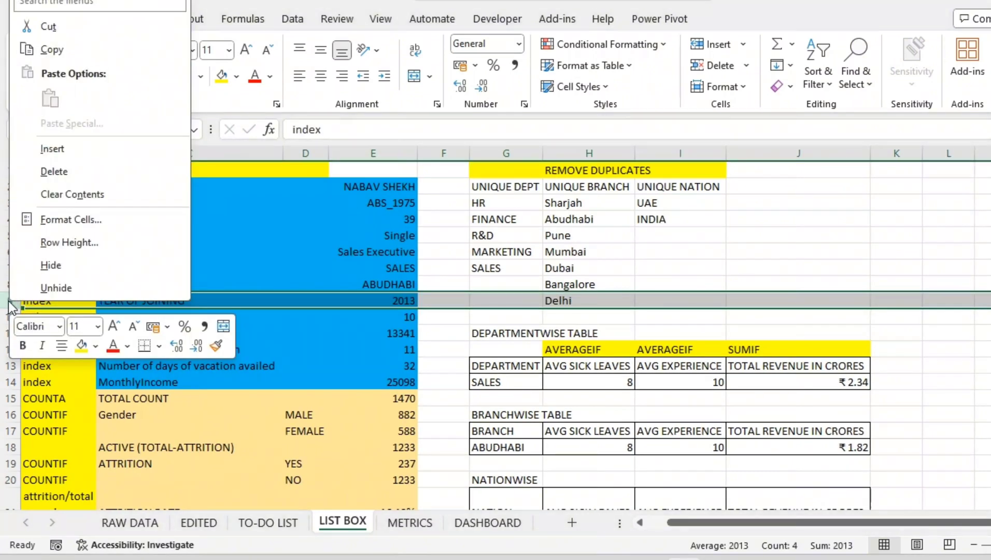
left_click(71, 152)
left_click(121, 297)
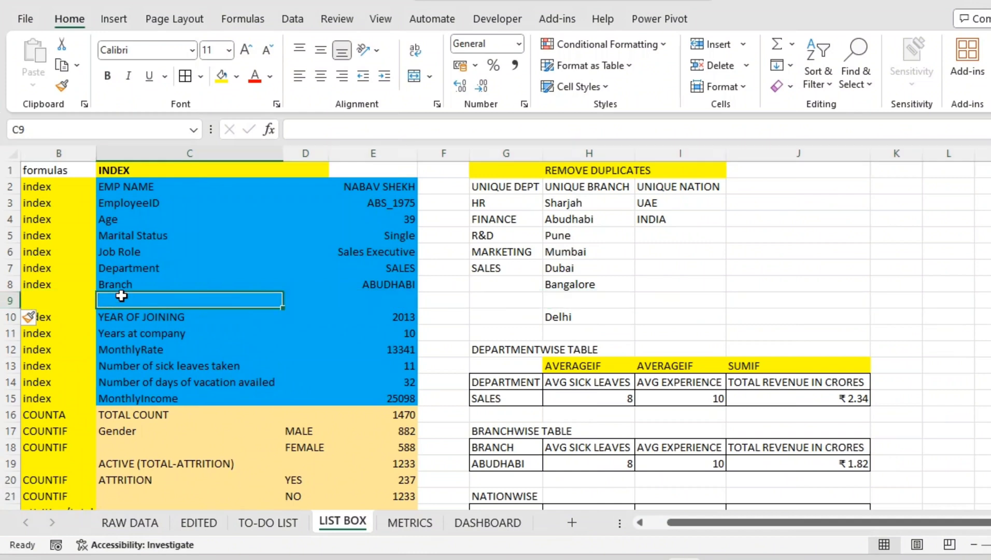
type("NATION")
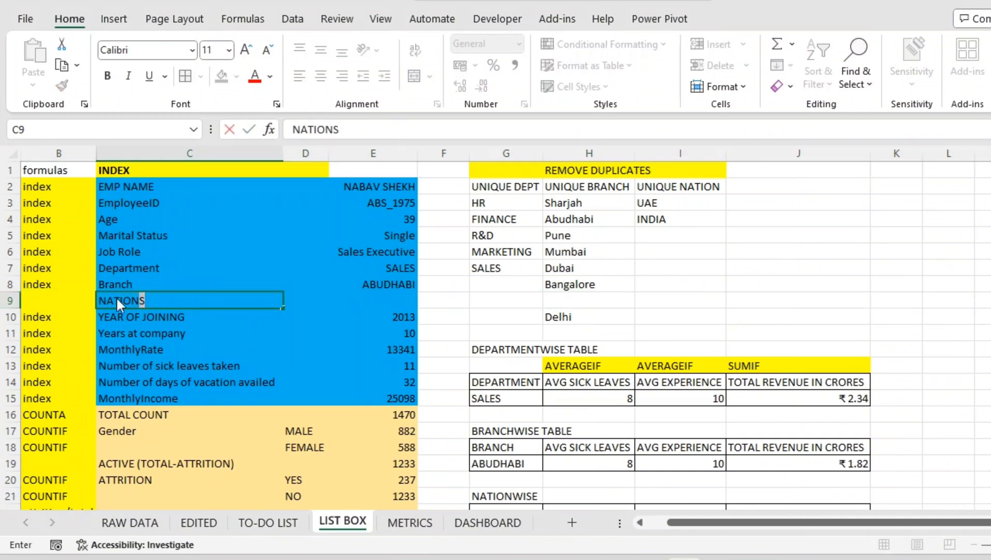
- Enter =INDEX(NATION,A2) in E9 to look up the selected employee's nation
key("Tab")
key("Tab")
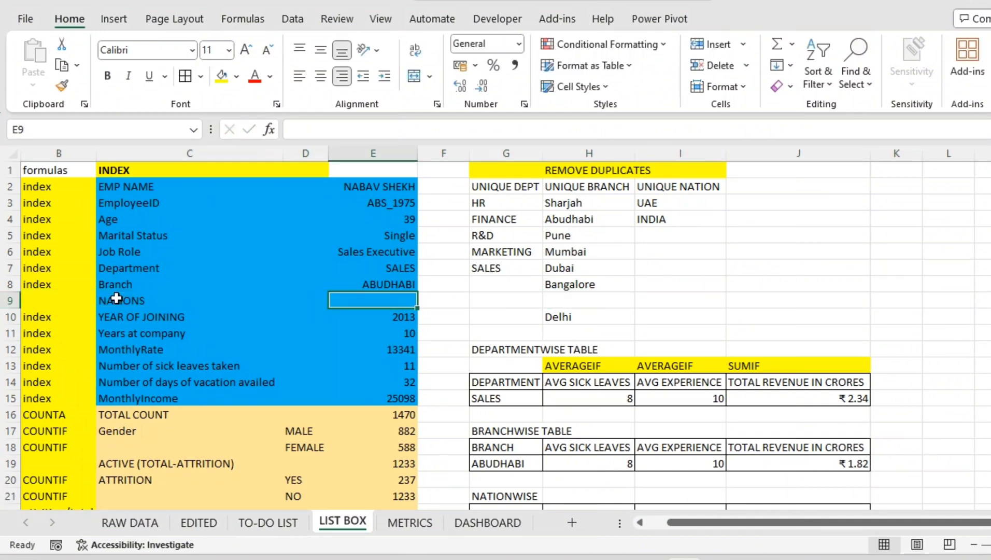
type("=INDES")
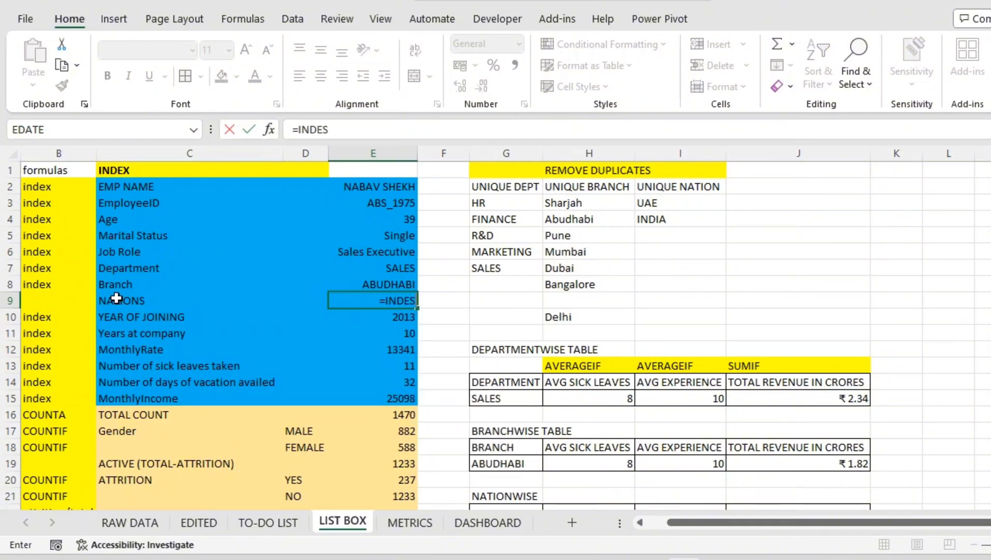
key("BackSpace")
type("X(")
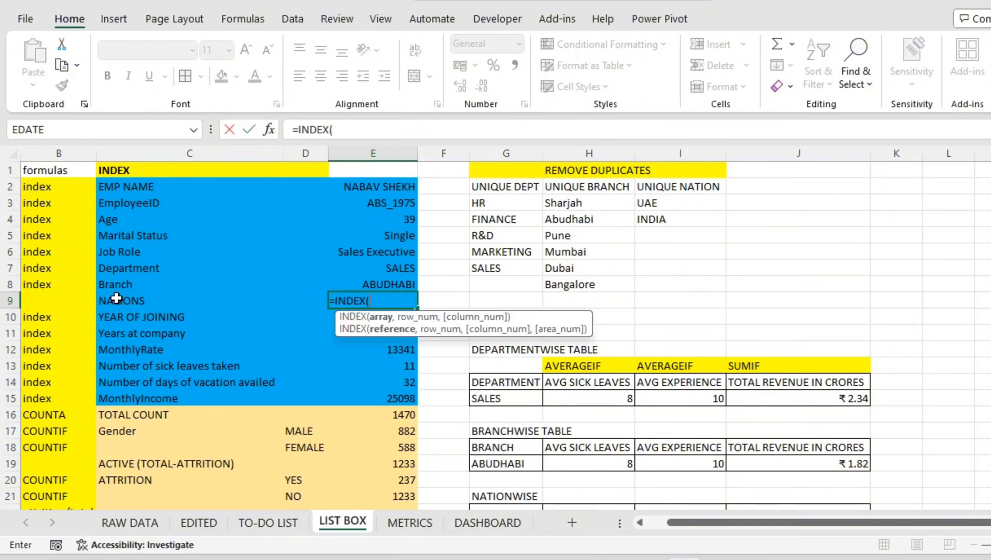
type("NA")
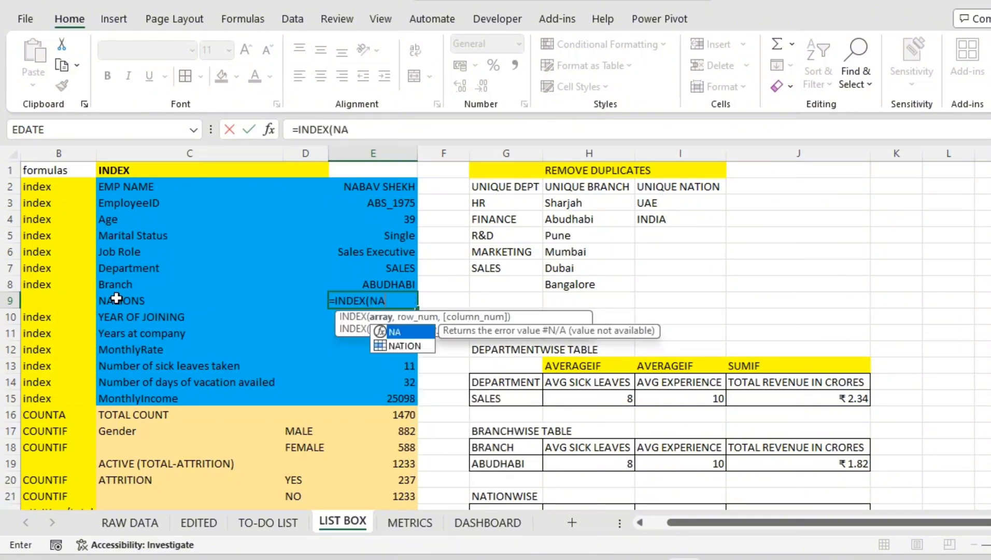
type("TIO")
key("Tab")
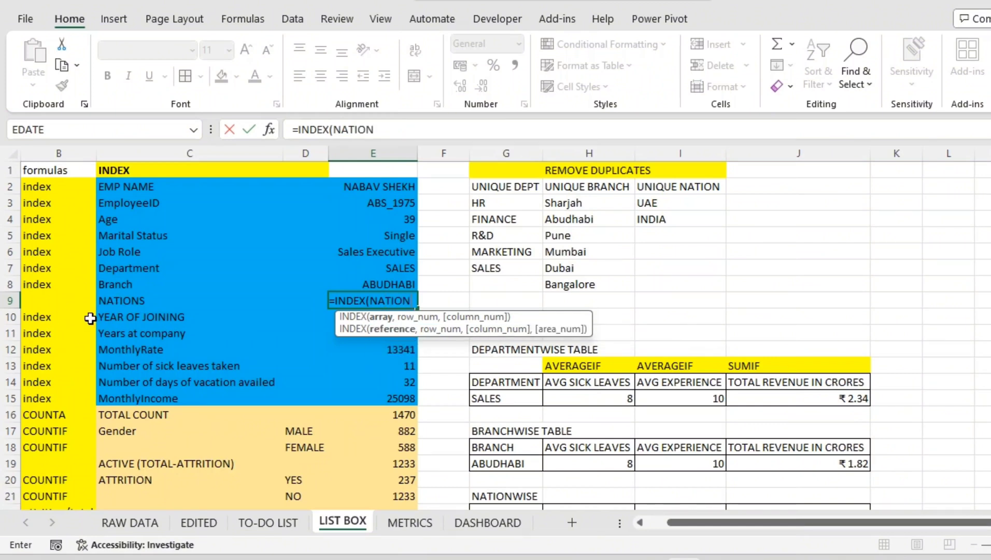
type(",A2")
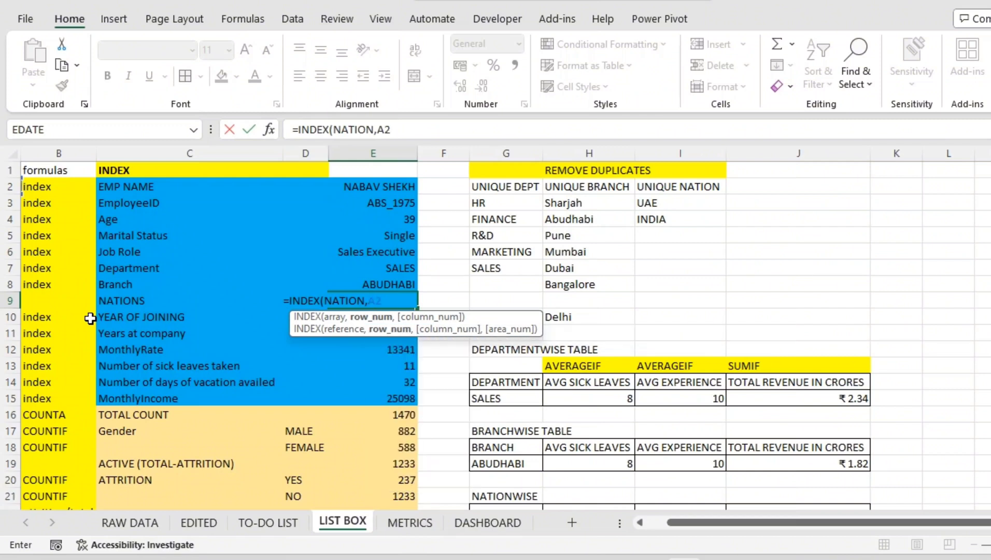
left_click_drag(701, 522, 643, 511)
key("Return")
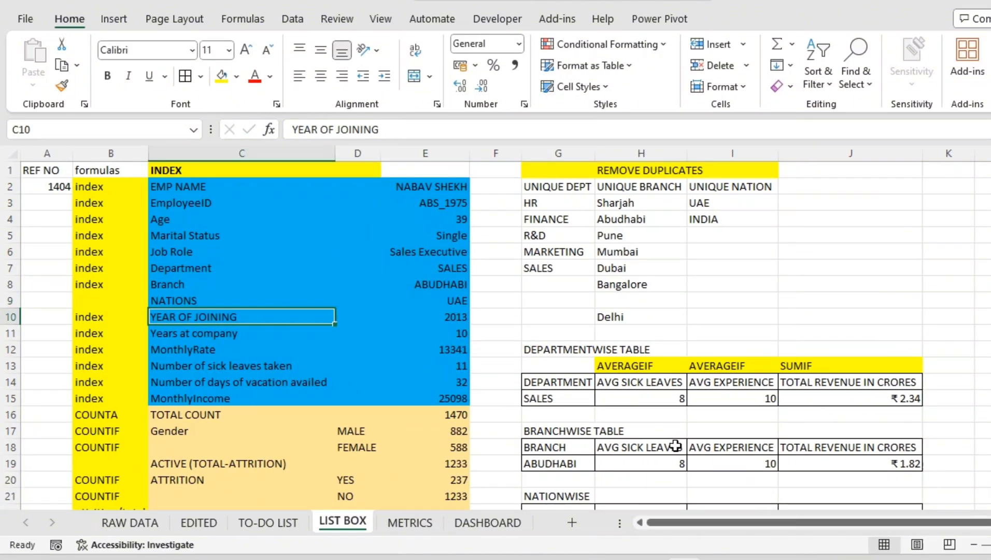
- Fill the index label from B8 down into B9 for the NATIONS row
left_click(460, 301)
left_click(90, 301)
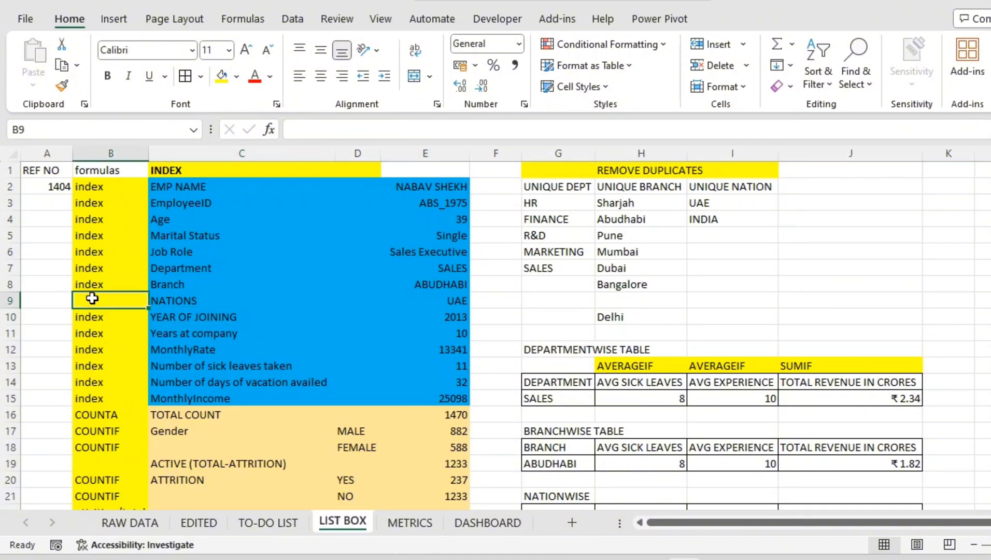
key("ctrl+d")
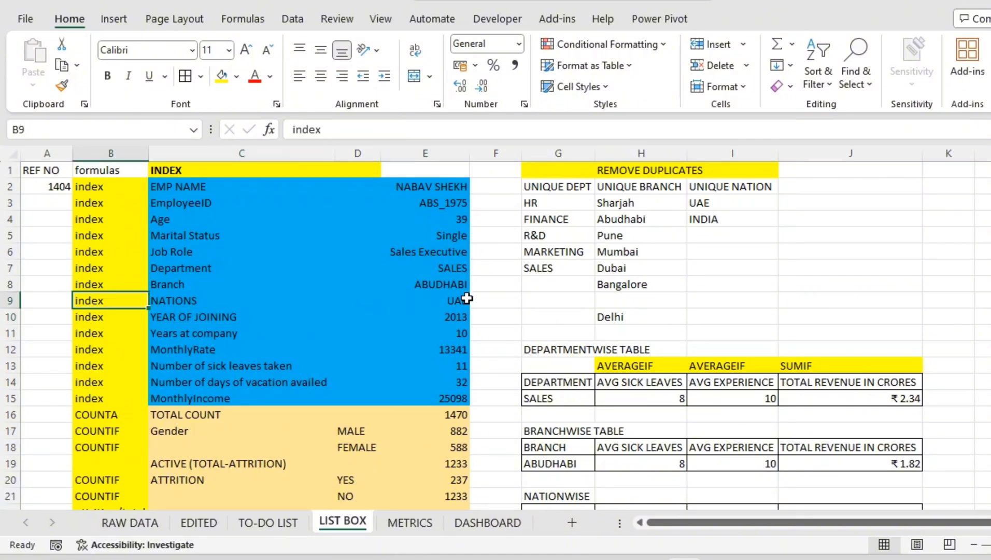
- Link the NATION cell G23 of the NATIONWISE table to the looked-up nation with =E9
left_click(462, 301)
scroll(645, 443, "down", 2)
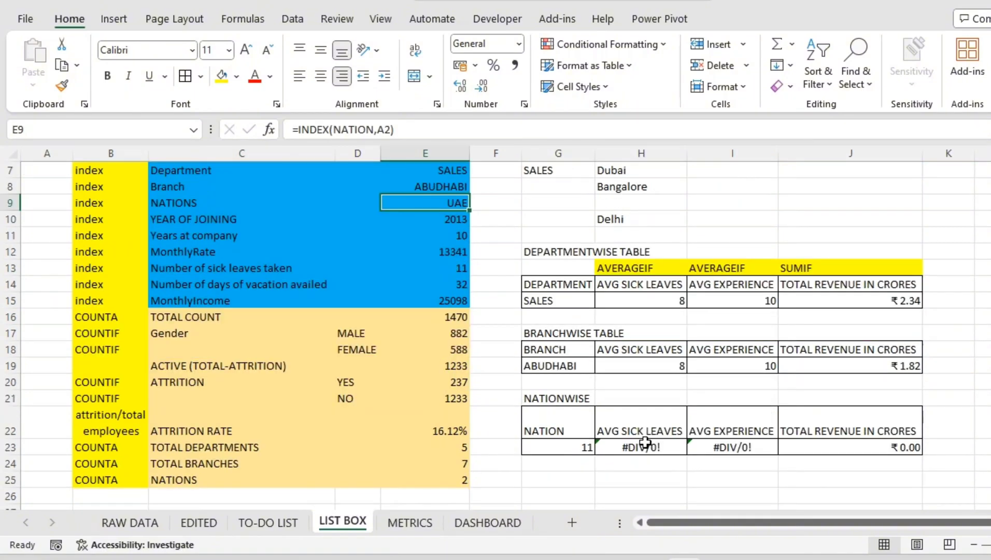
left_click(582, 446)
type("=")
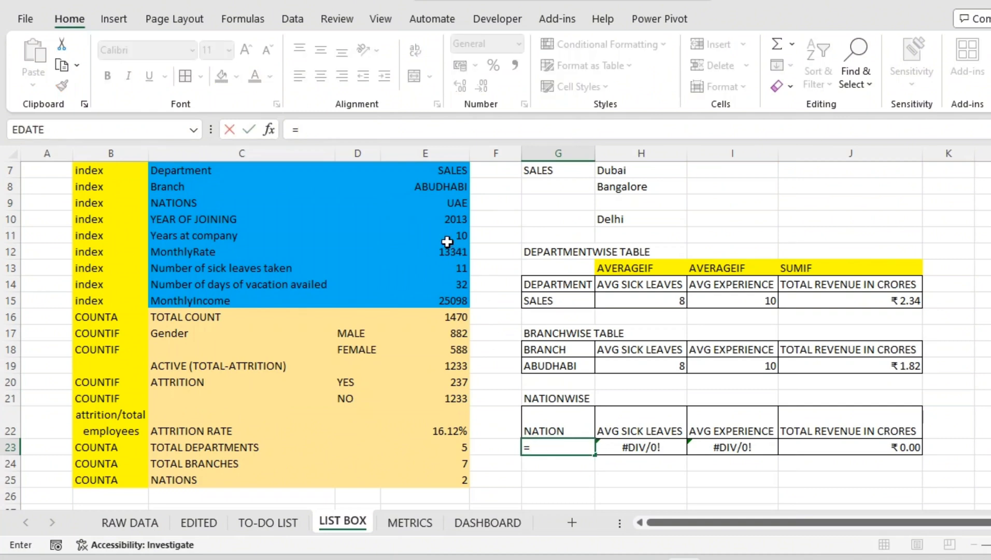
left_click(418, 202)
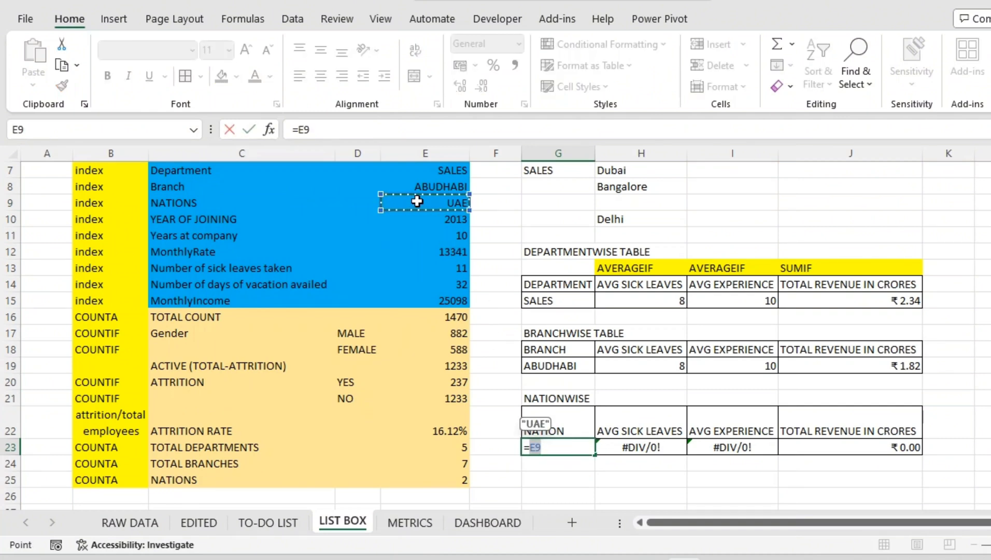
key("Return")
left_click(657, 447)
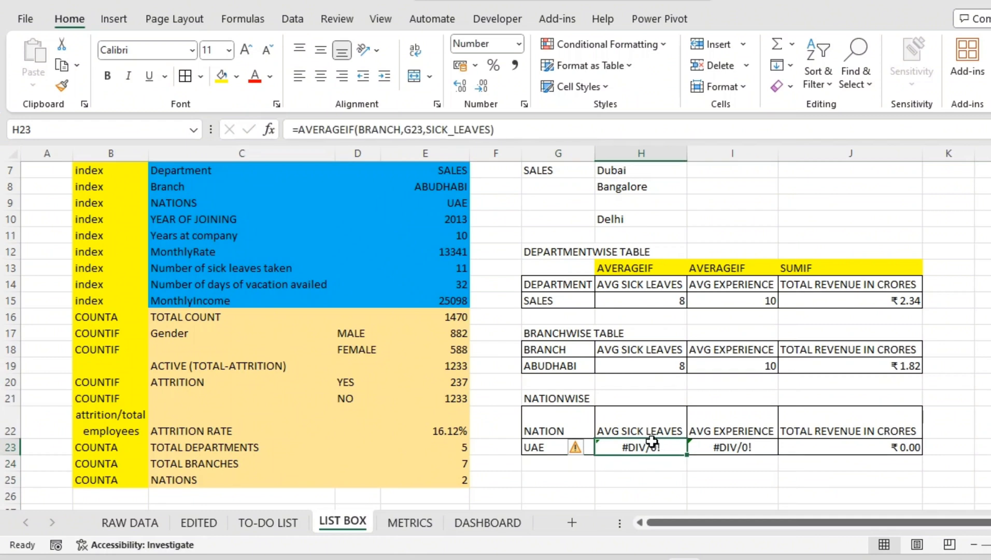
type("=AVERAGE")
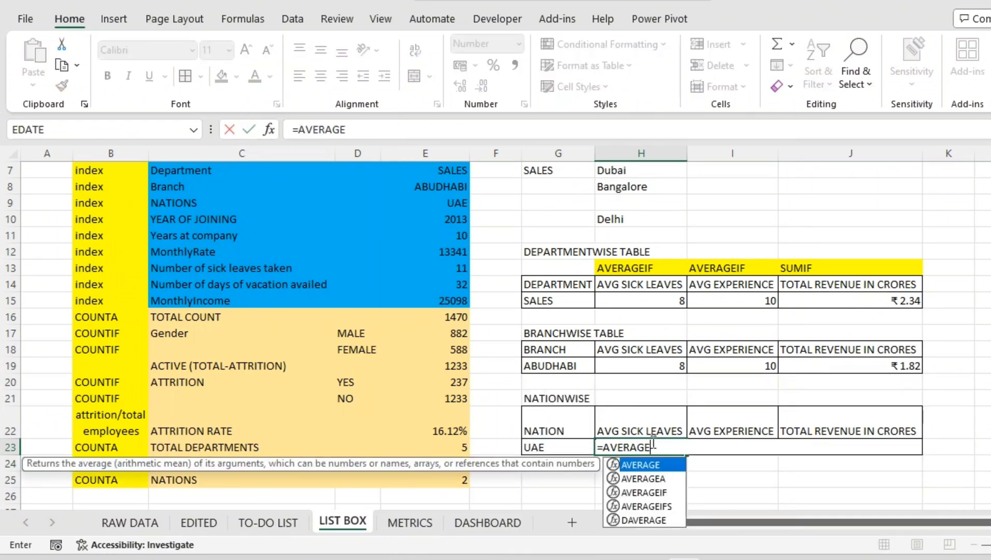
type("IF9")
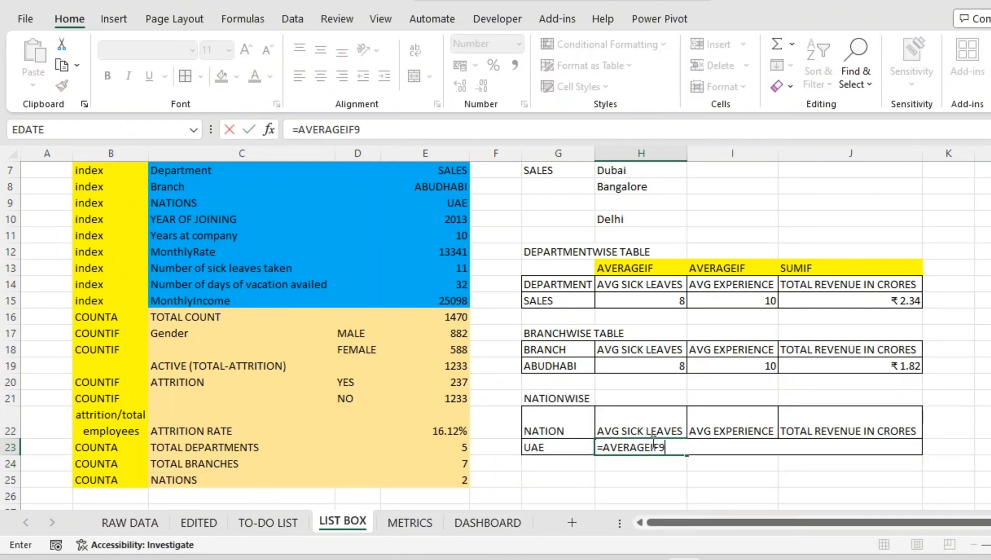
key("BackSpace")
key("Tab")
- Enter =AVERAGEIF(NATION,G23,SICK_LEAVES) in H23 to compute the nation's average sick leaves in the NATIONWISE table
left_click(651, 447)
type("=avear")
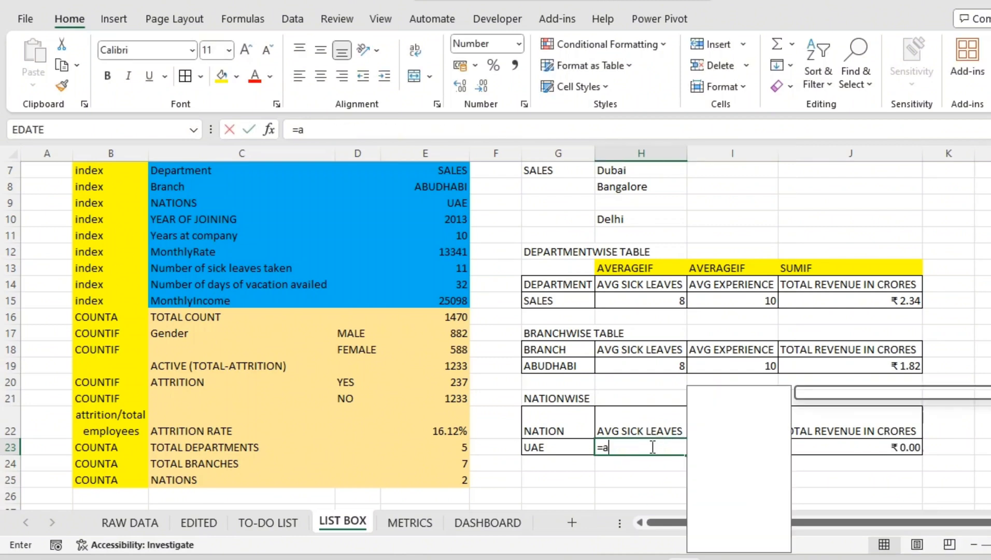
key("BackSpace")
key("BackSpace")
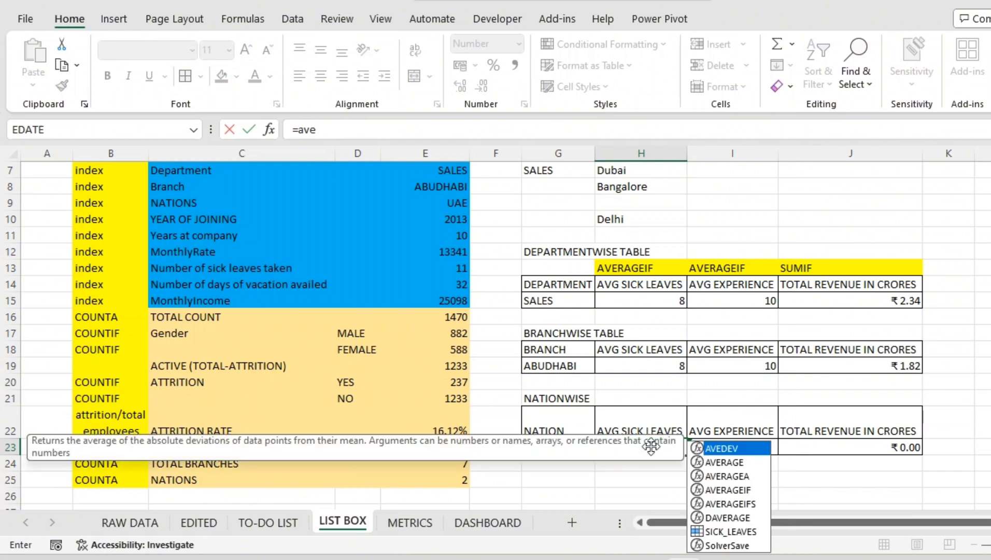
type("rageif")
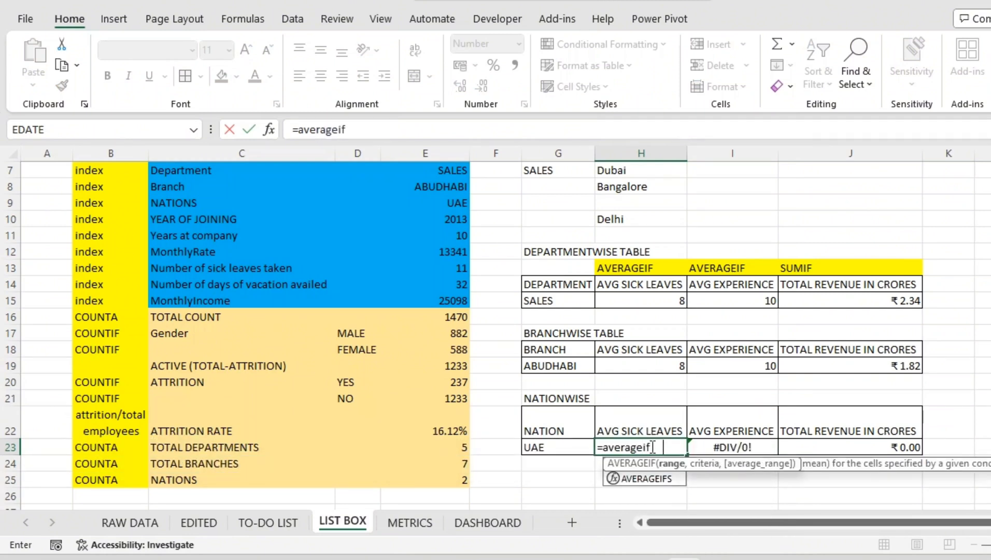
key("Tab")
left_click(568, 445)
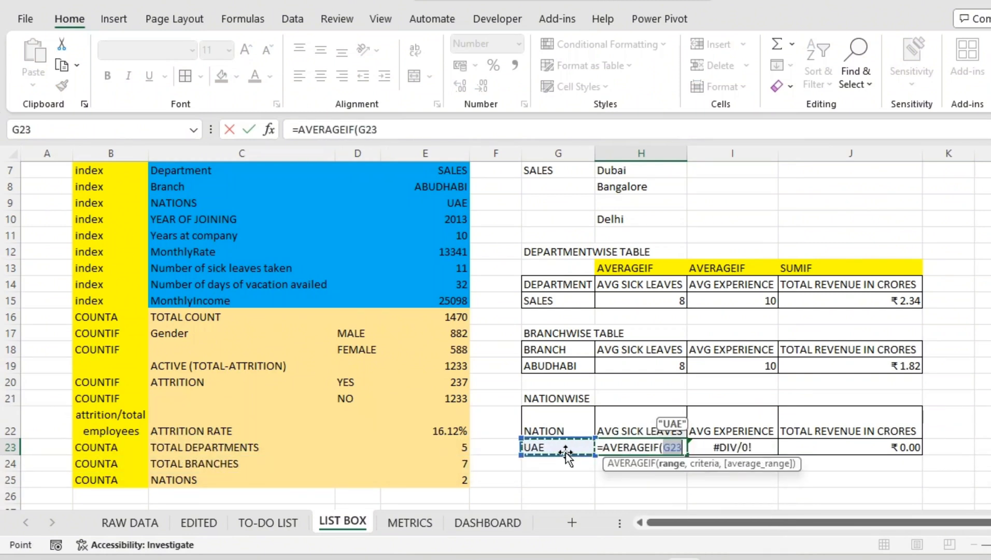
key("BackSpace")
key("BackSpace")
type("(")
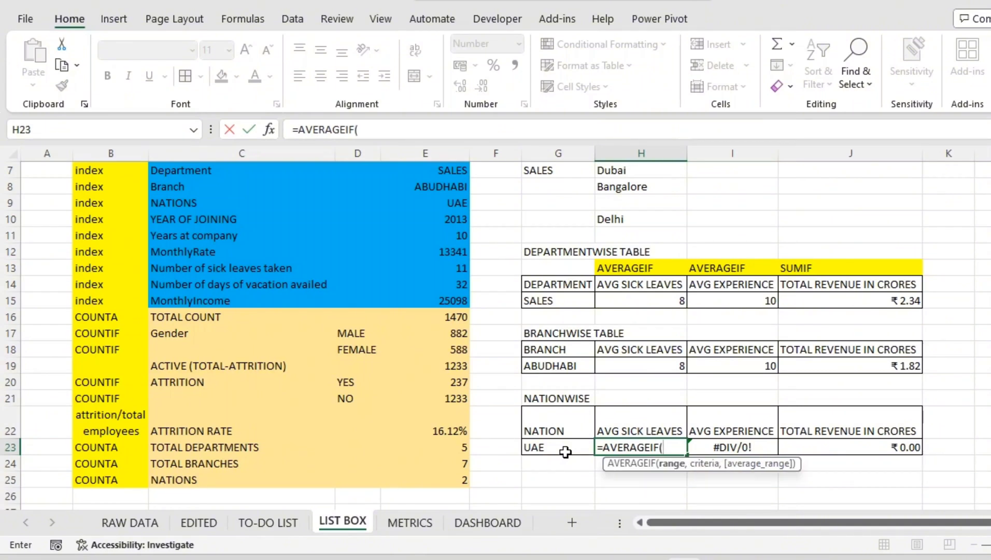
type("nation")
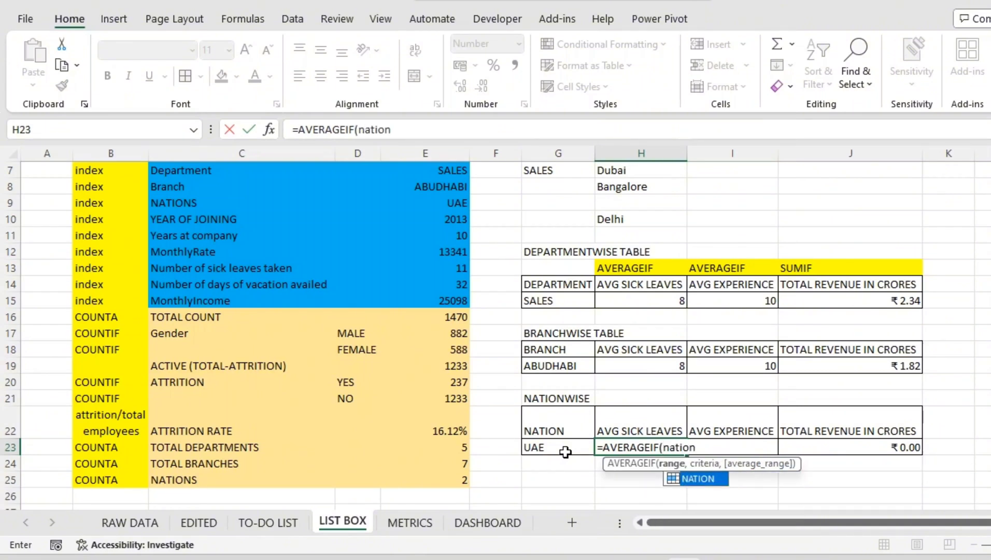
key("Tab")
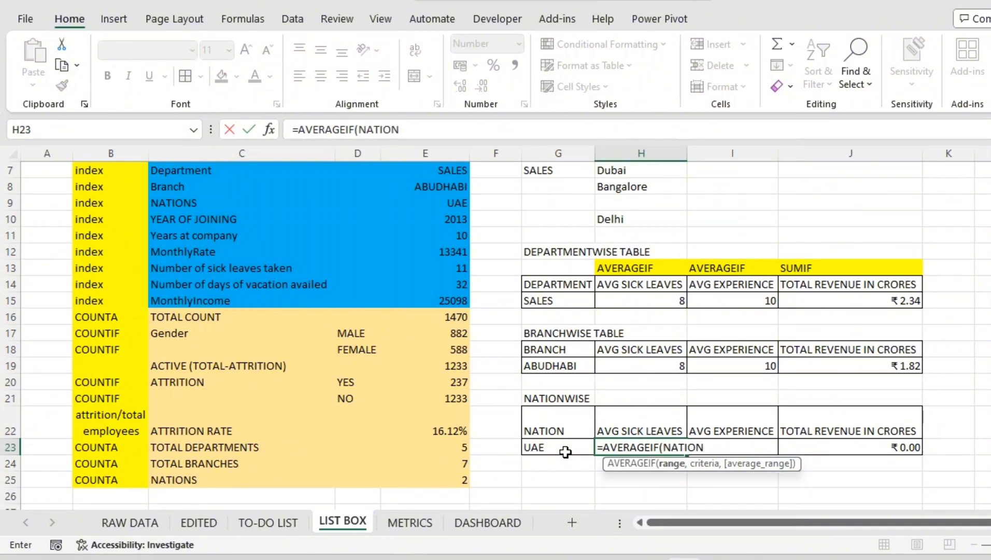
type(",")
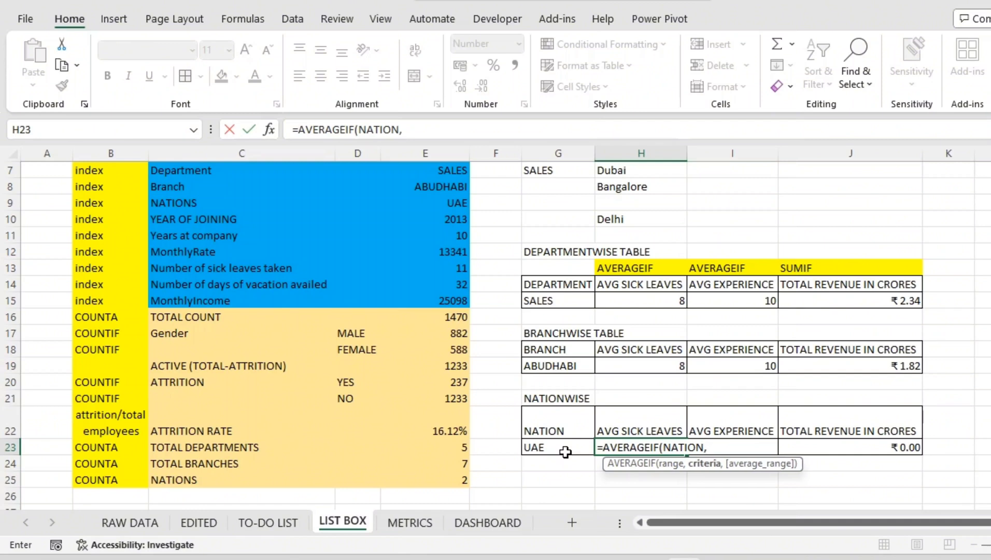
left_click(564, 452)
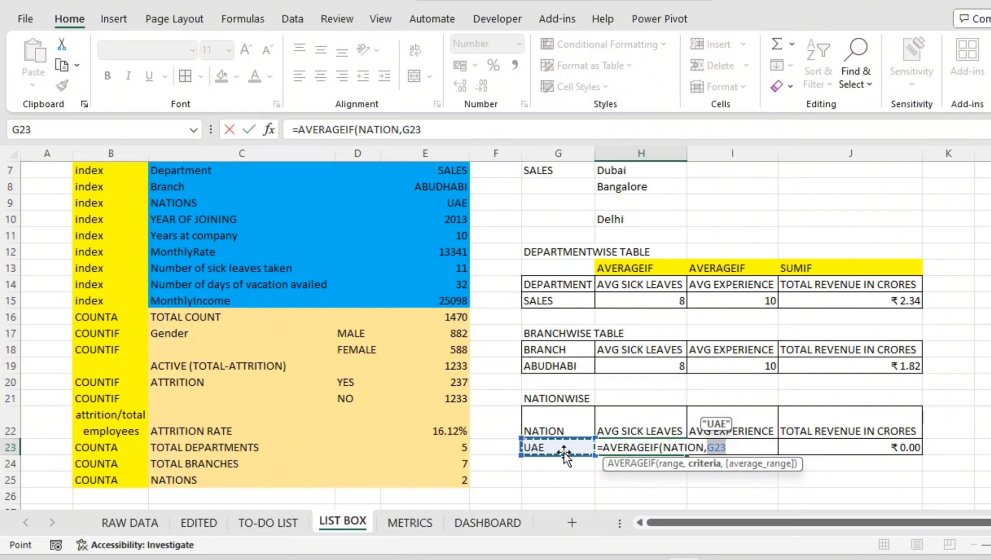
type(",")
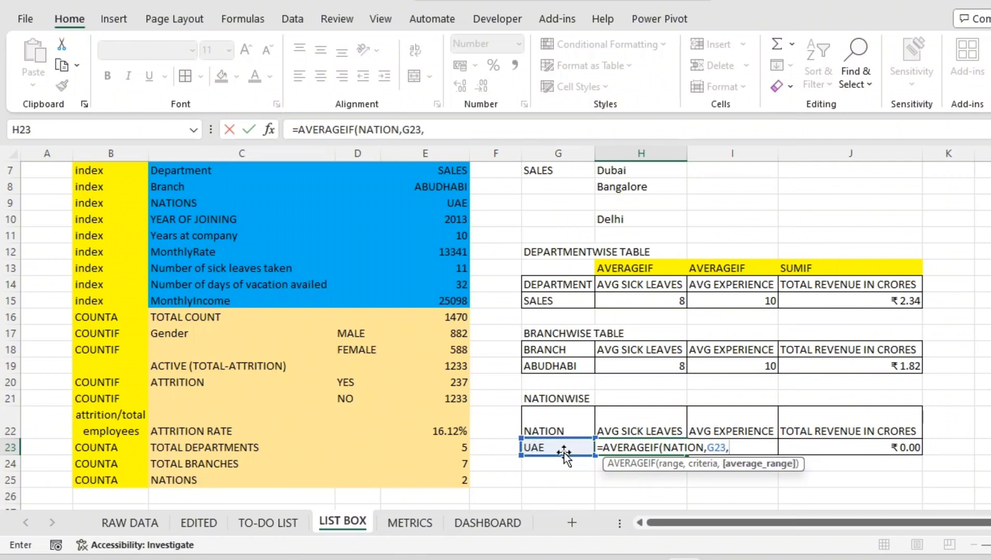
type("sick")
key("Tab")
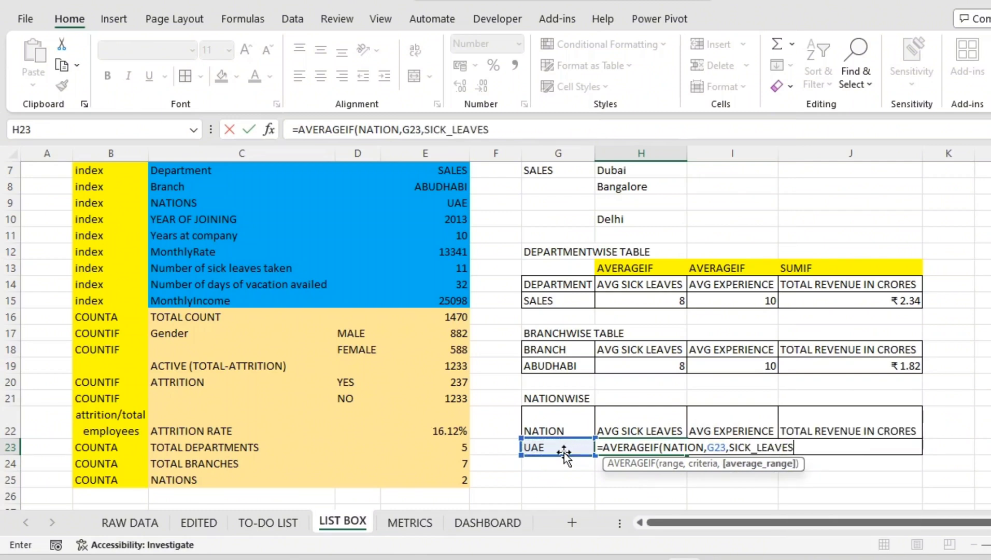
key("Return")
- Replace the AVG EXPERIENCE formula in I23 of the NATIONWISE table with =AVERAGEIF(NATION,G23,EXPERIENCE)
key("Right")
left_click(746, 447)
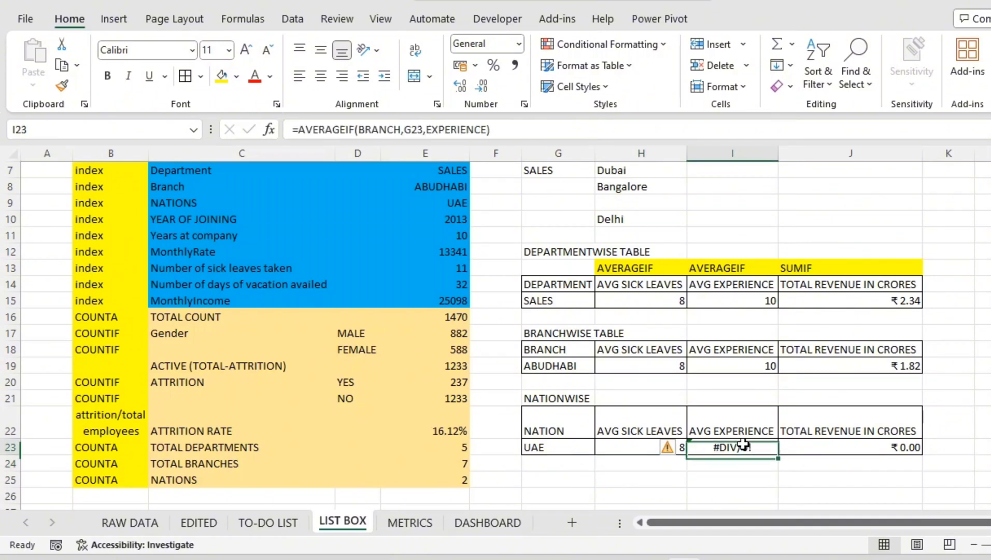
double_click(734, 448)
key("Escape")
type("=a")
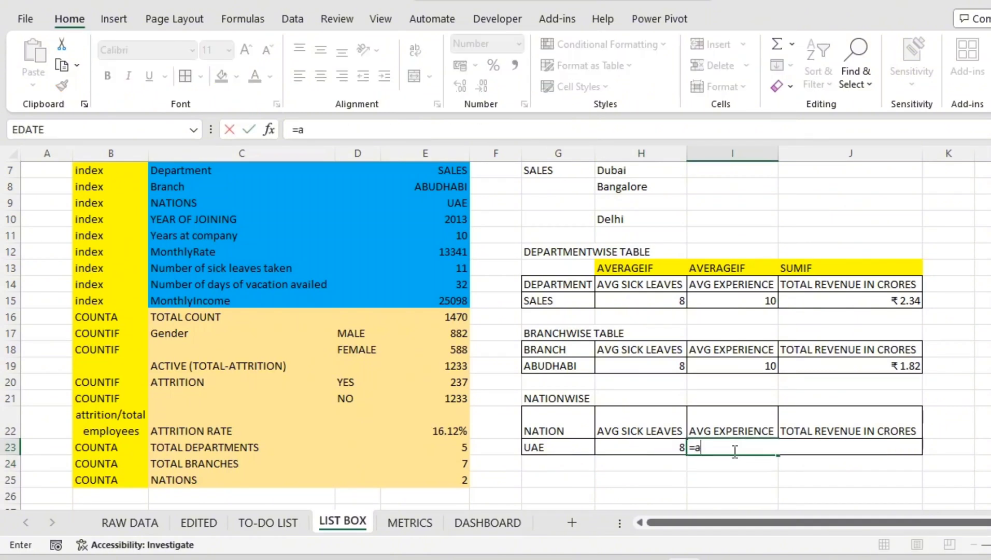
type("verageif")
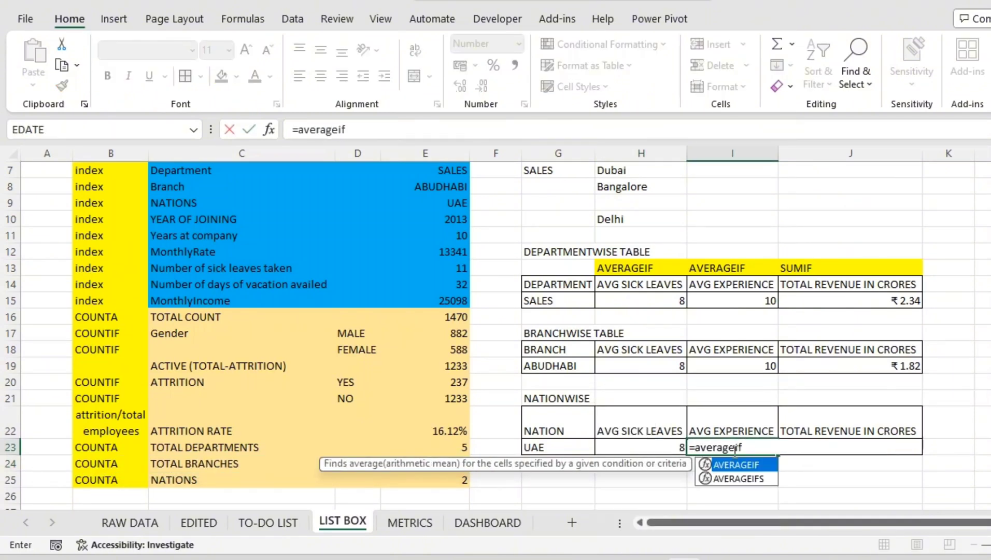
type("(natu")
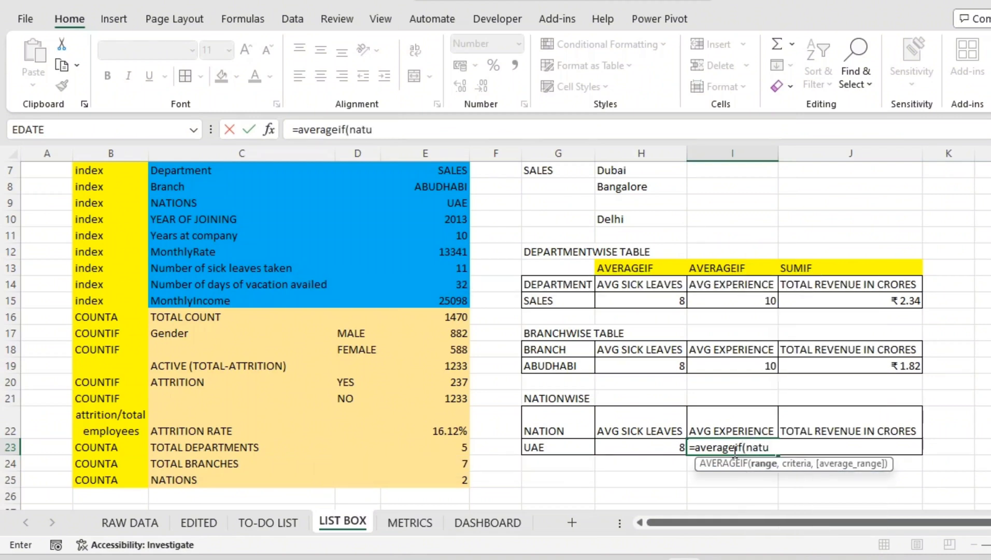
key("BackSpace")
type("ion,")
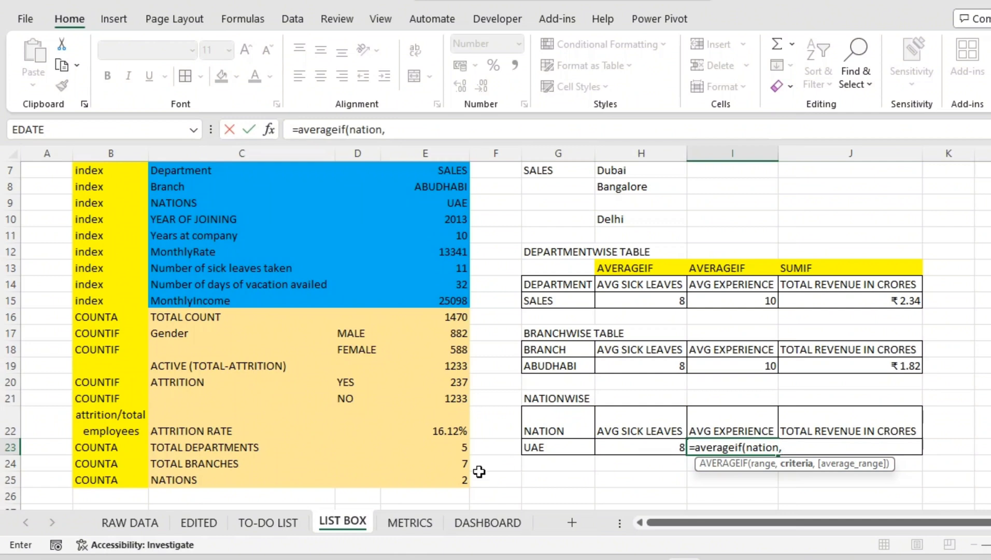
left_click(558, 448)
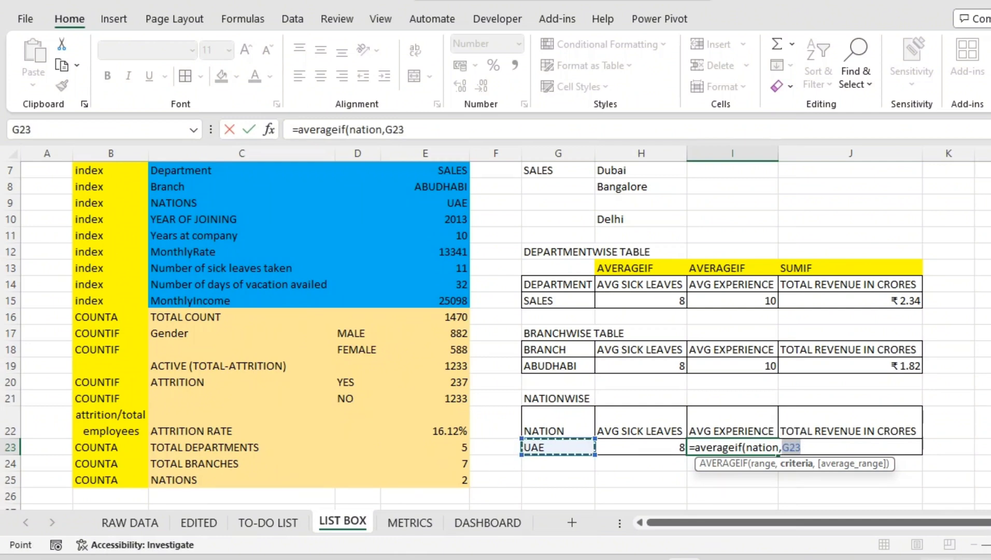
left_click(780, 447)
left_click(780, 447)
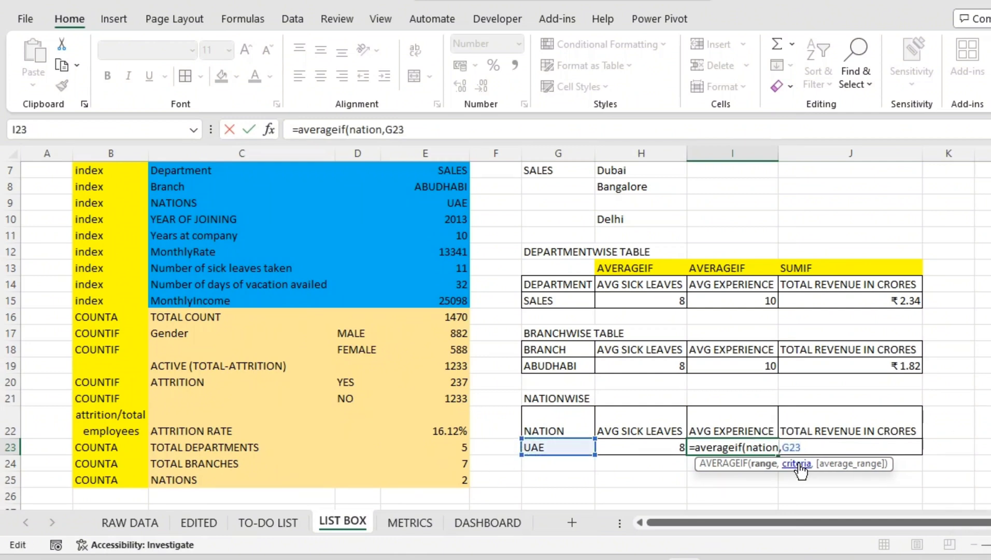
key("BackSpace")
type("n")
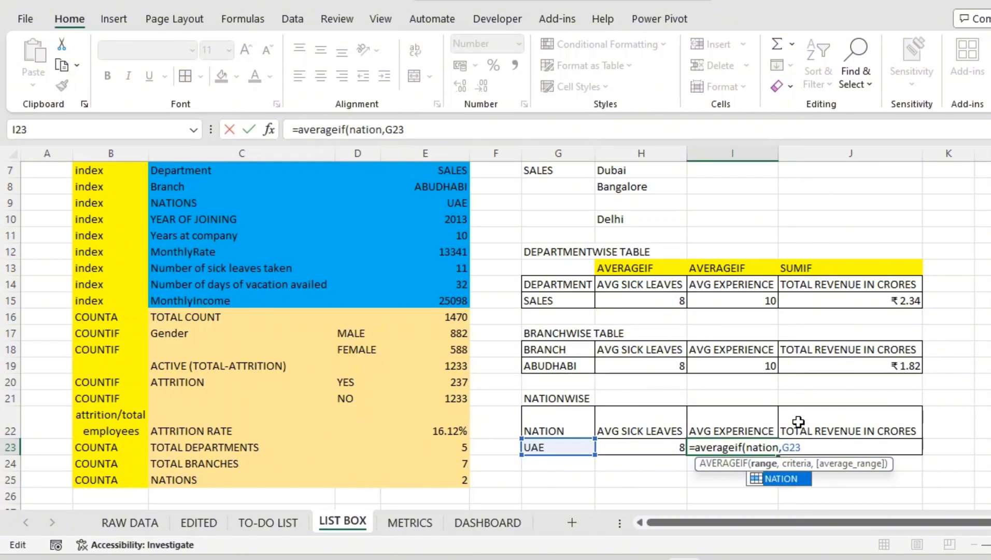
key("Tab")
left_click(831, 441)
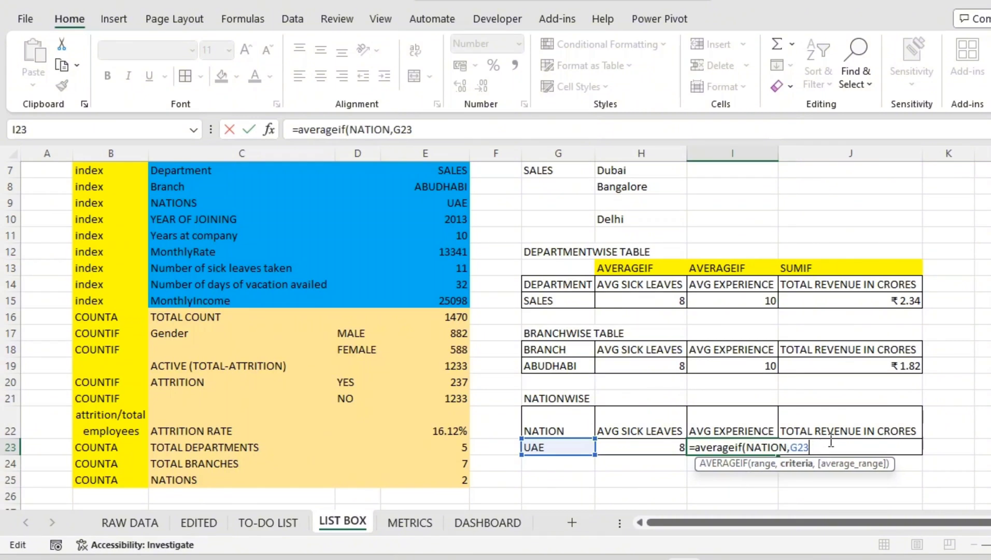
type(",")
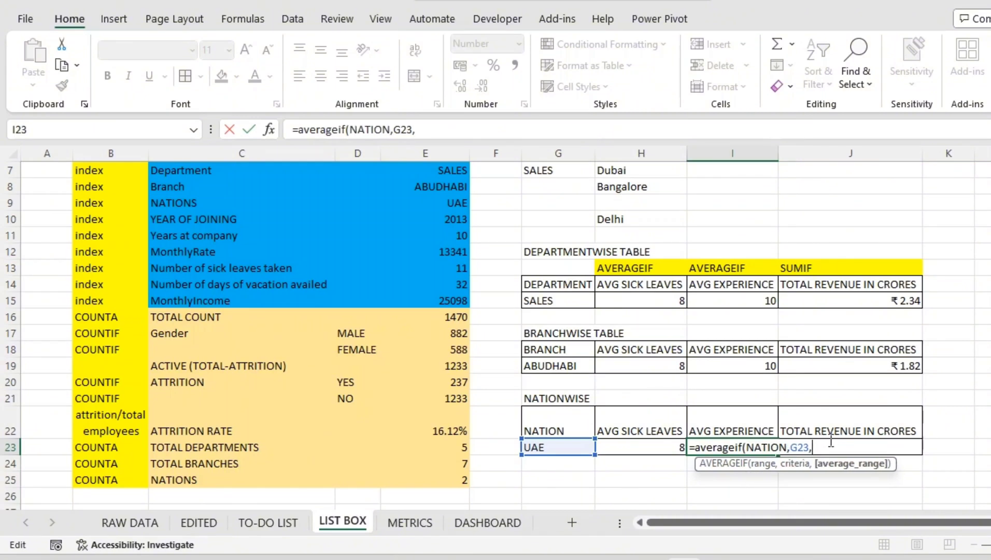
type("exper")
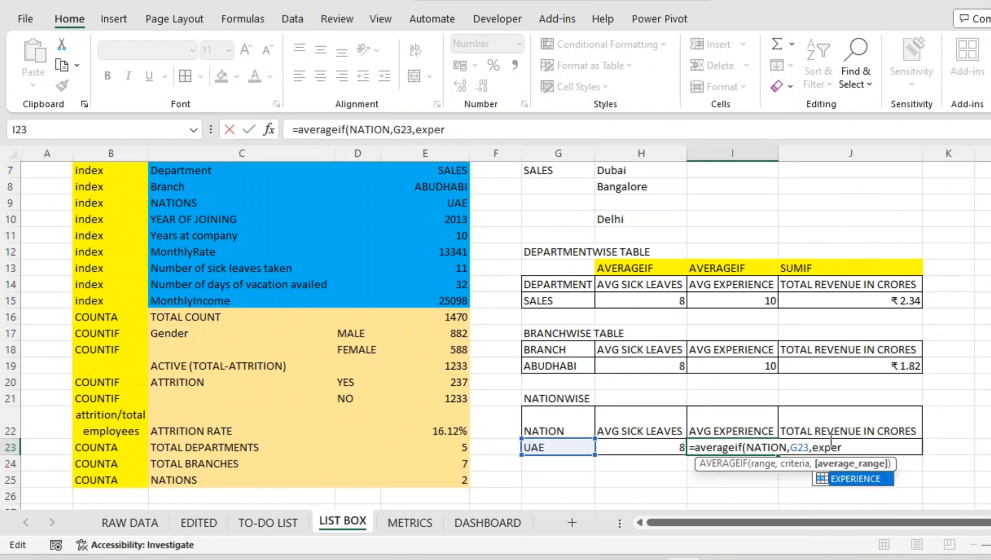
key("Tab")
key("Return")
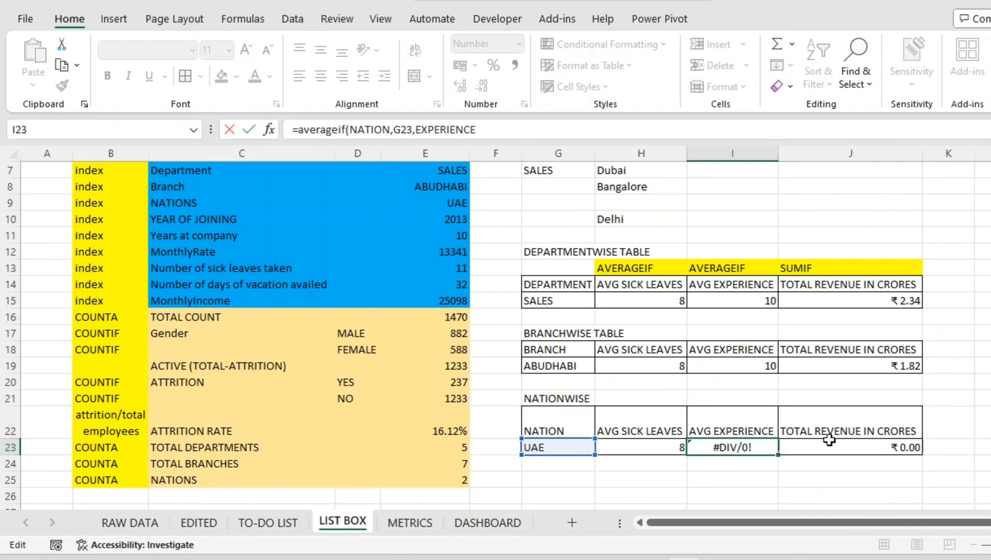
- Start replacing the nation's TOTAL REVENUE IN CRORES formula in J23 with =SUMIF(NATION,G23,REVENUE)*
left_click(833, 448)
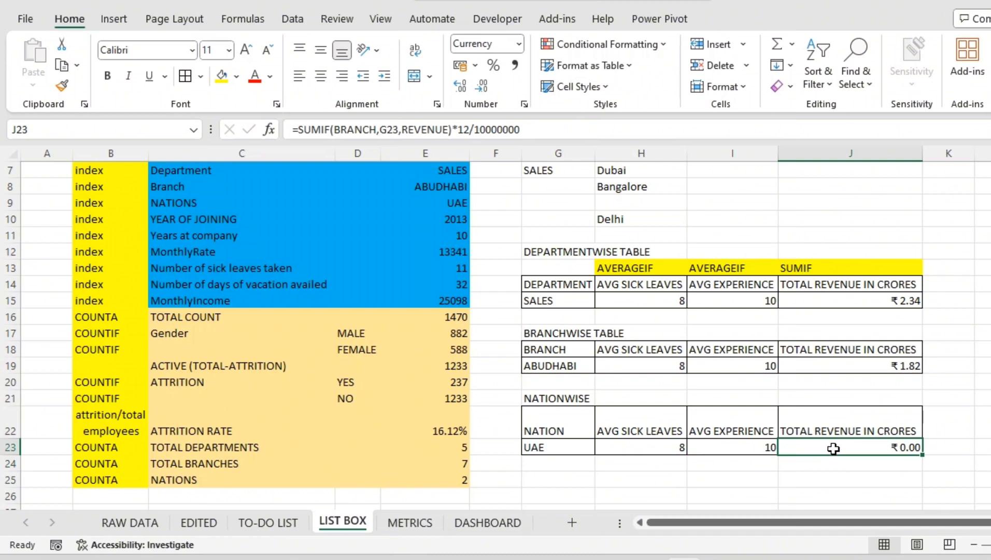
type("=sy")
key("BackSpace")
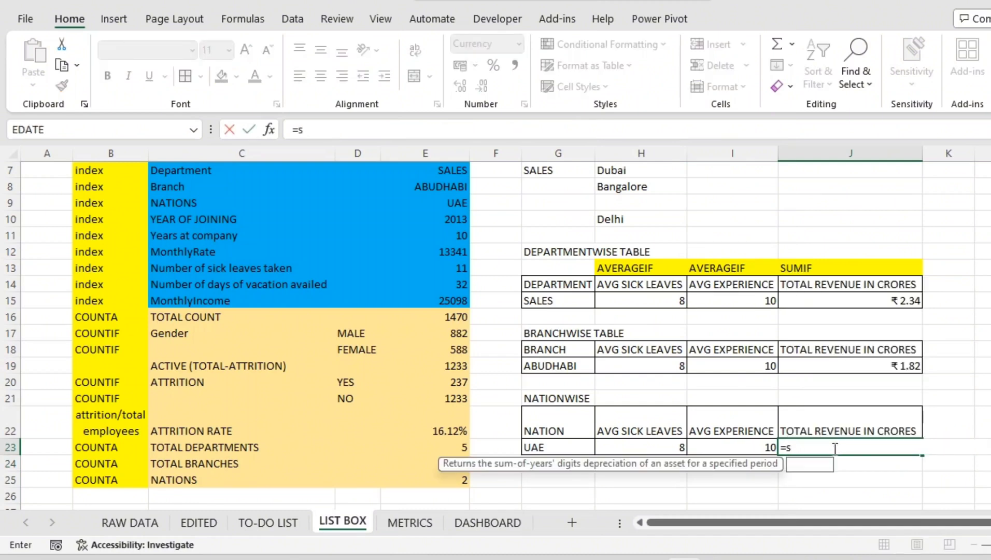
type("umif")
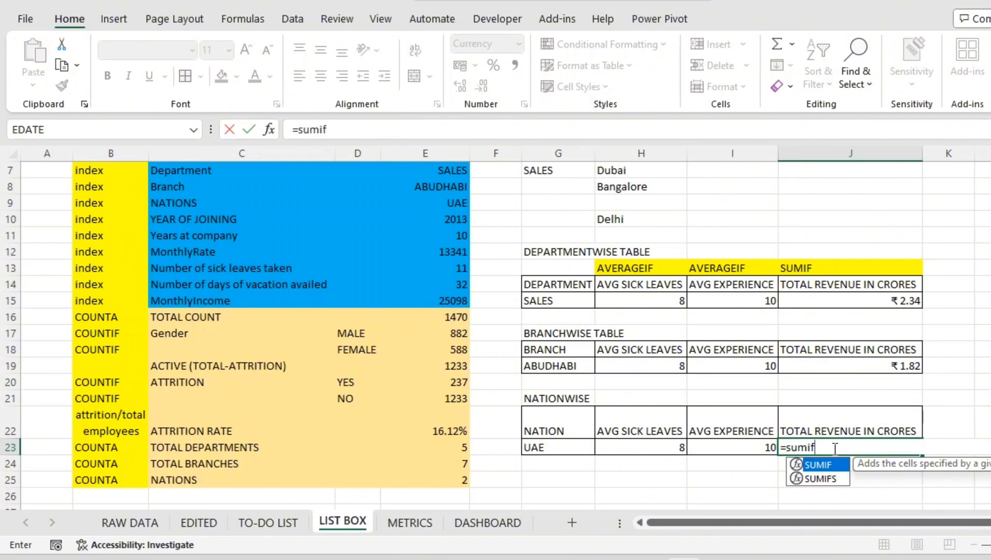
key("Tab")
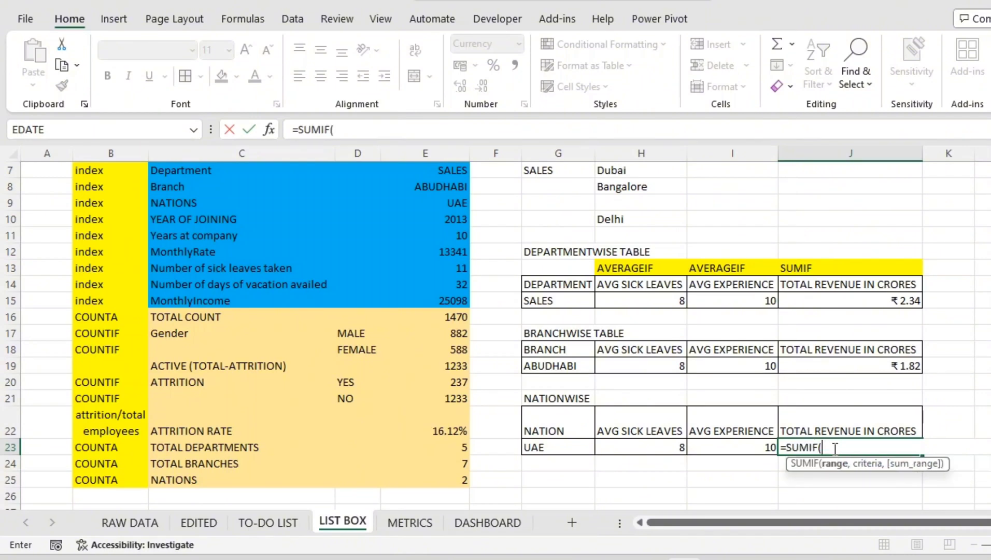
type("NATION")
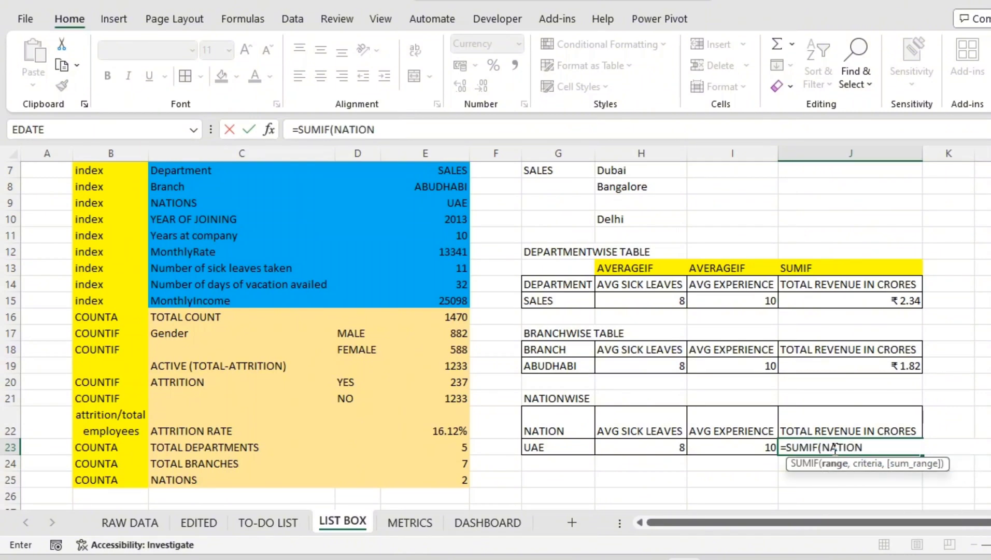
type(",")
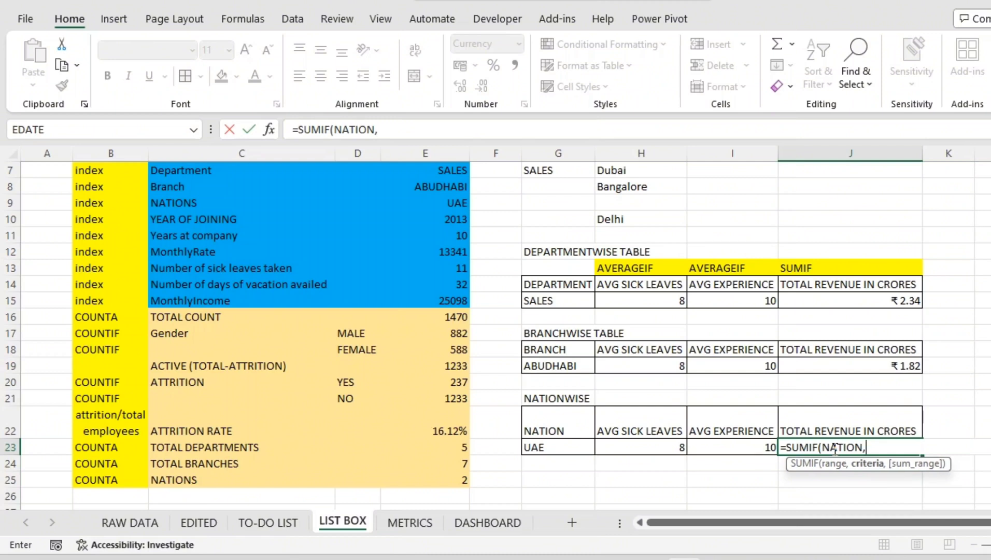
left_click(574, 446)
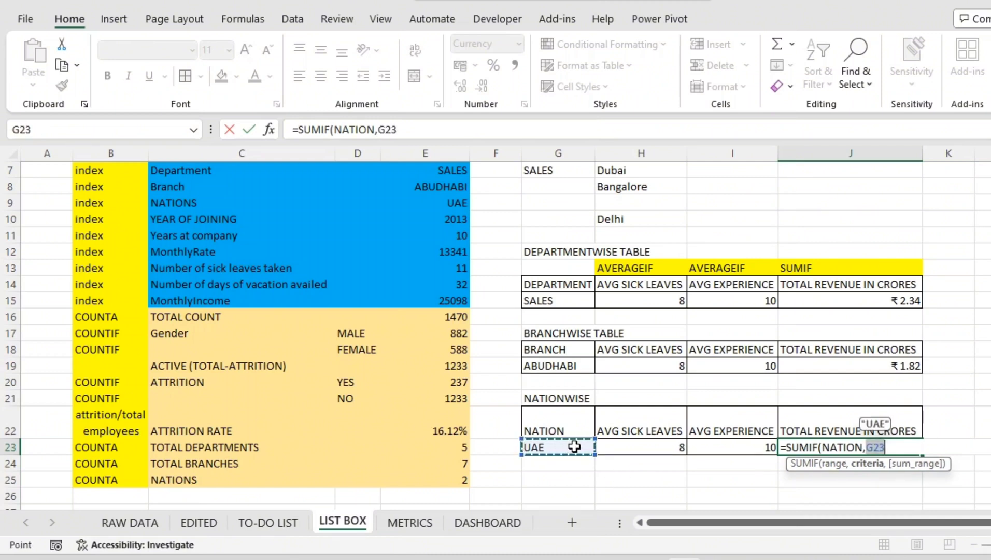
type(",")
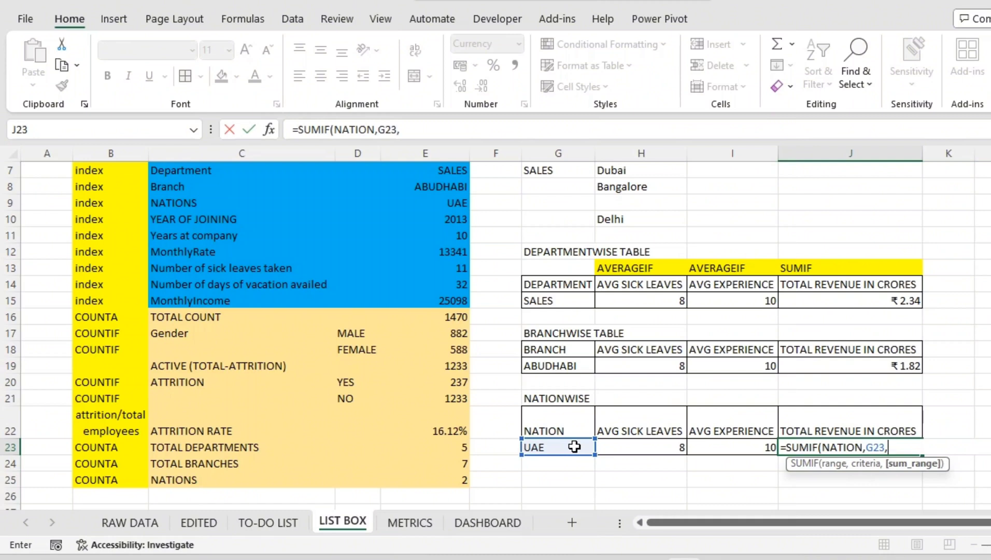
type("rev")
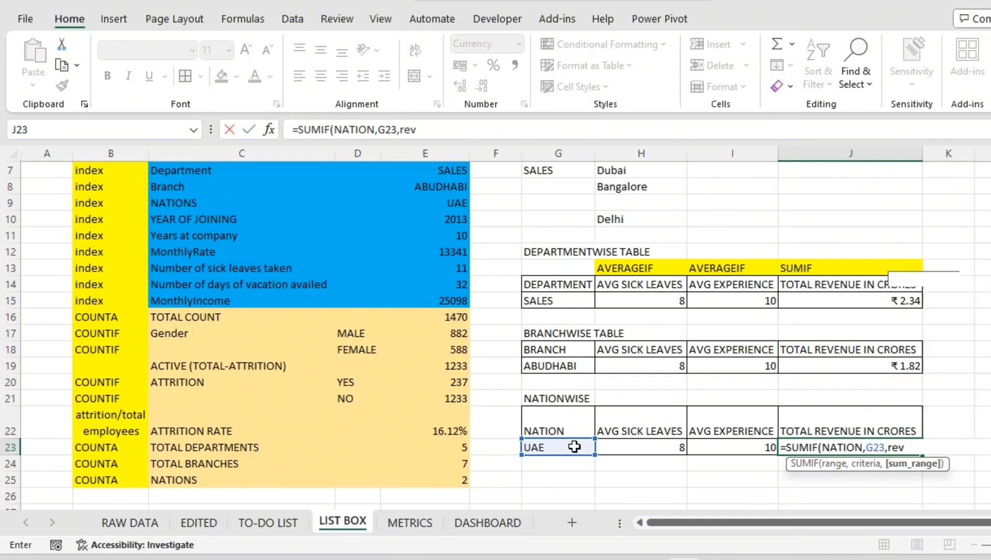
key("Tab")
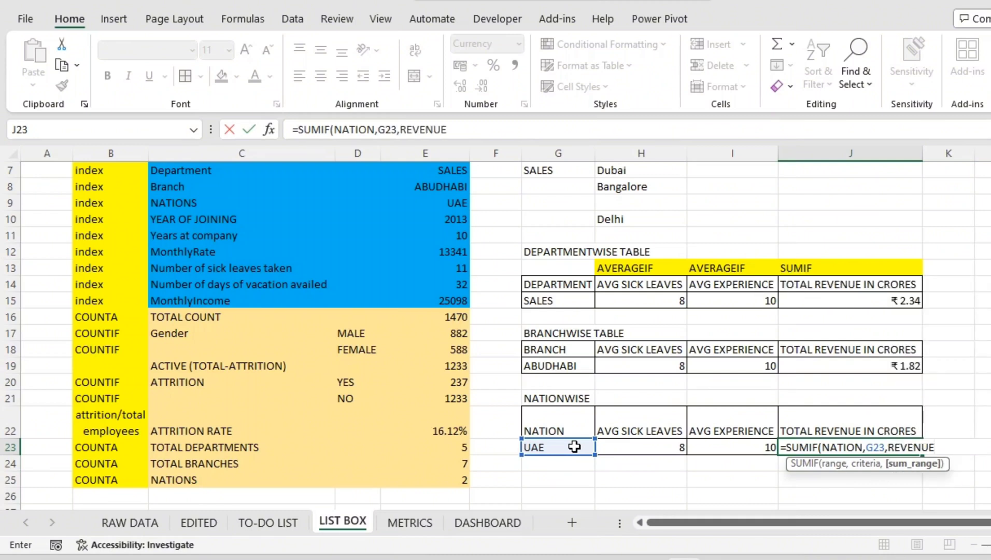
type(")")
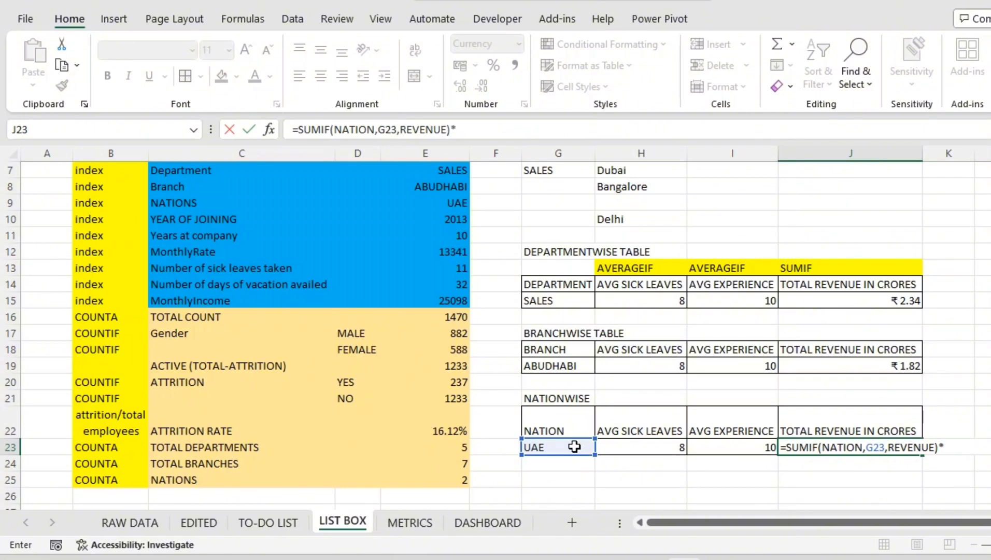
type("*")
key("ctrl+Down")
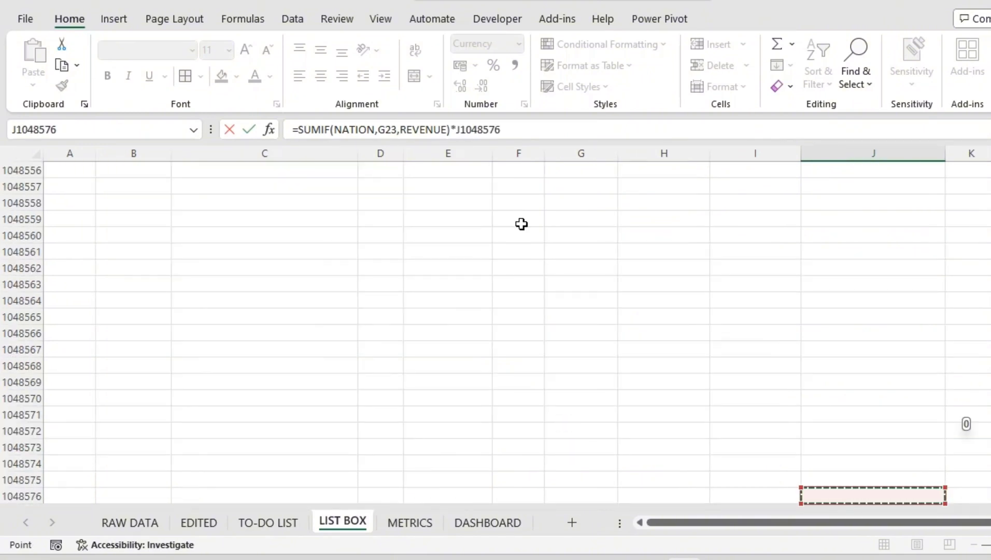
key("ctrl+BackSpace")
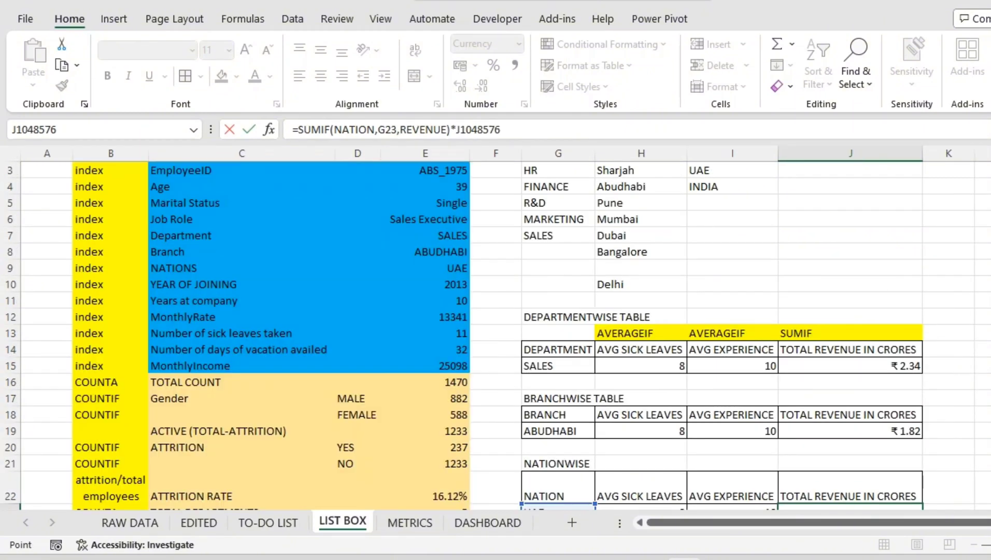
scroll(497, 331, "down", 20)
scroll(498, 332, "up", 20)
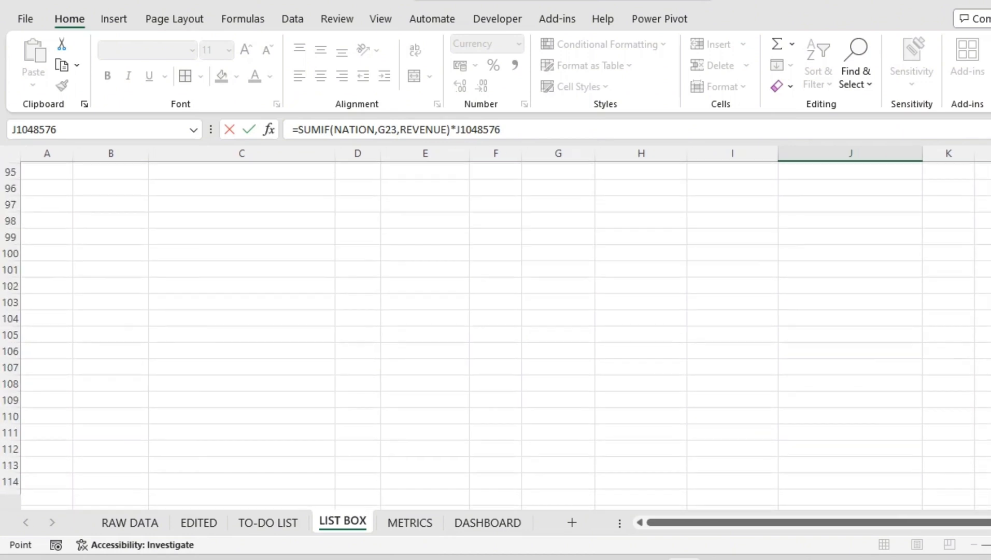
scroll(891, 328, "up", 20)
scroll(891, 327, "down", 2)
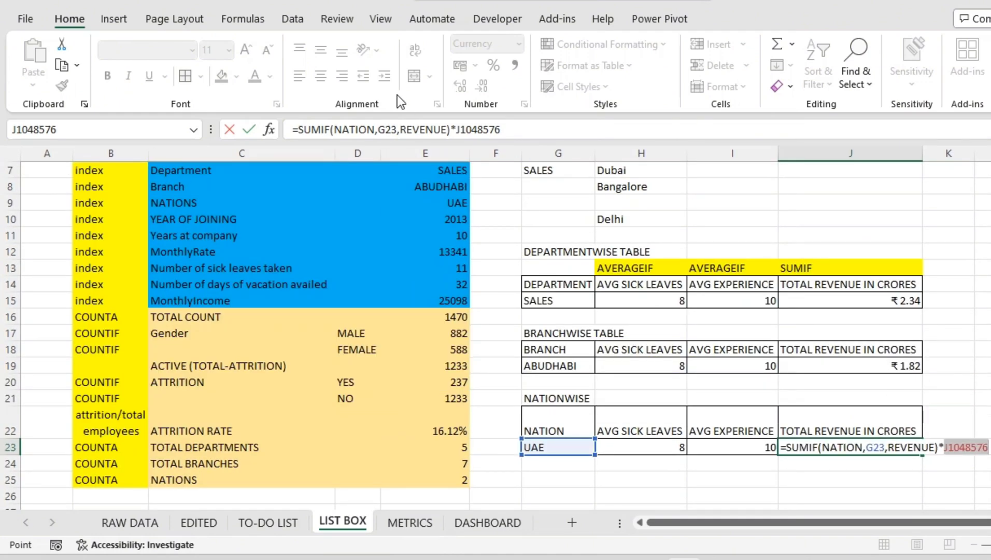
key("BackSpace")
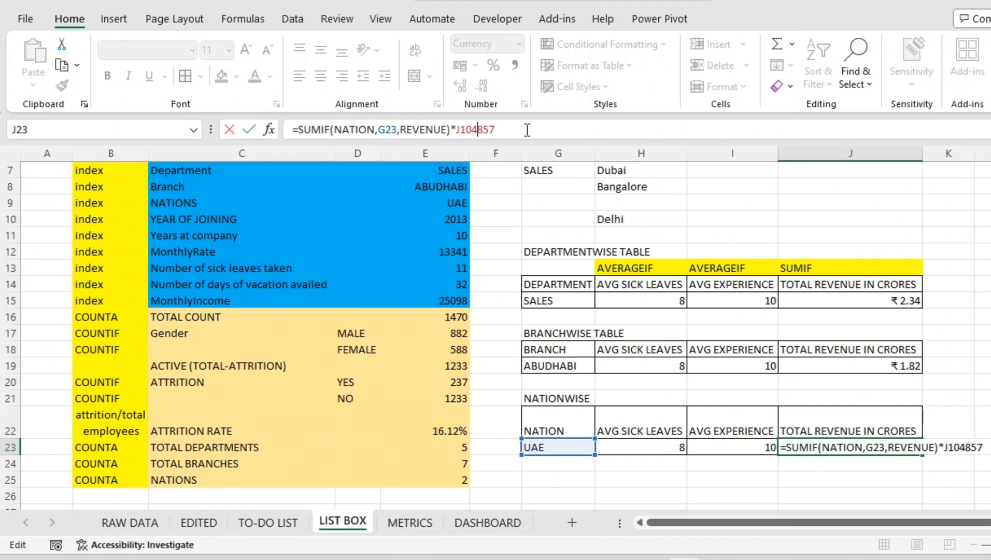
key("BackSpace")
key("BackSpace")
key("BackSpace")
key("BackSpace")
key("BackSpace")
key("BackSpace")
key("BackSpace")
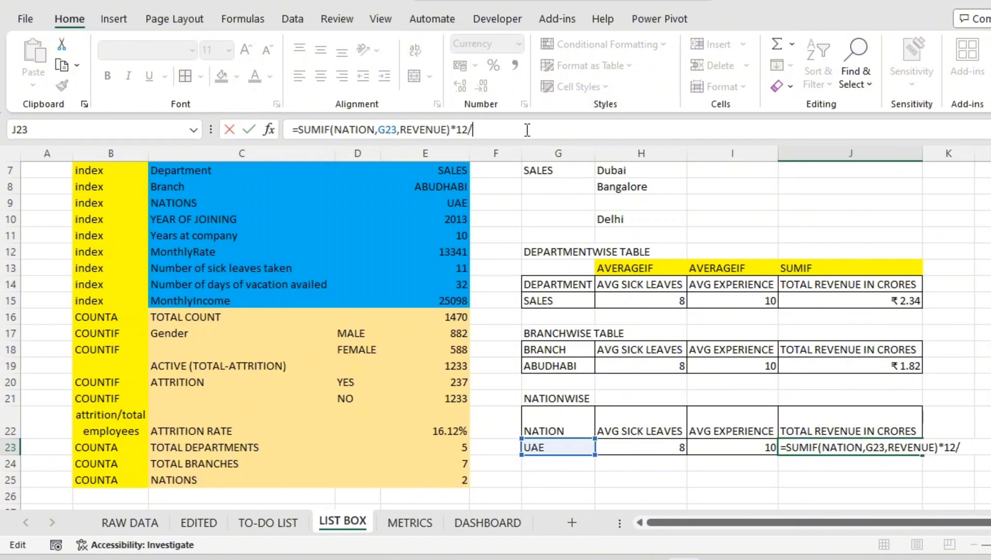
- Complete the J23 revenue formula with the multiplier and divisor 12/10000000 and commit it
type("12/10000000")
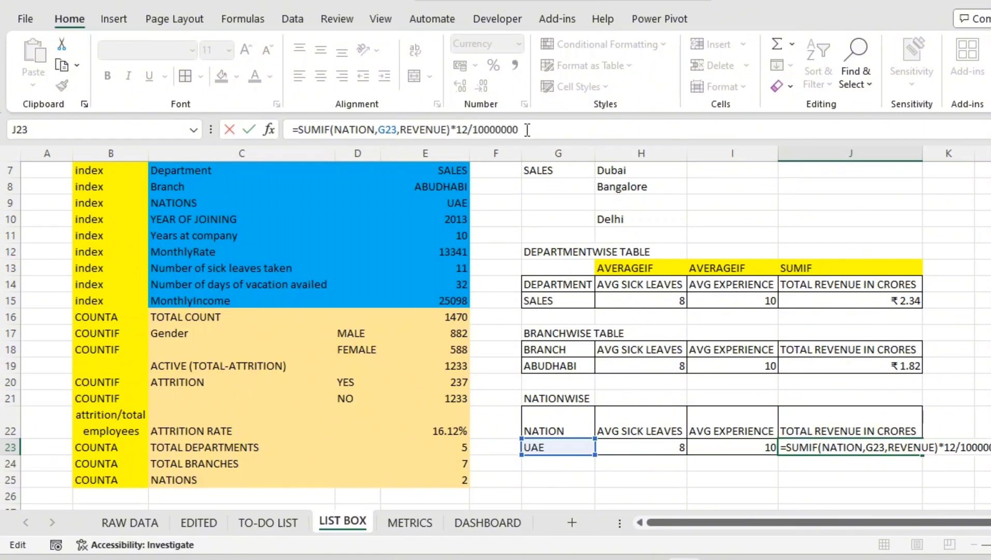
key("Return")
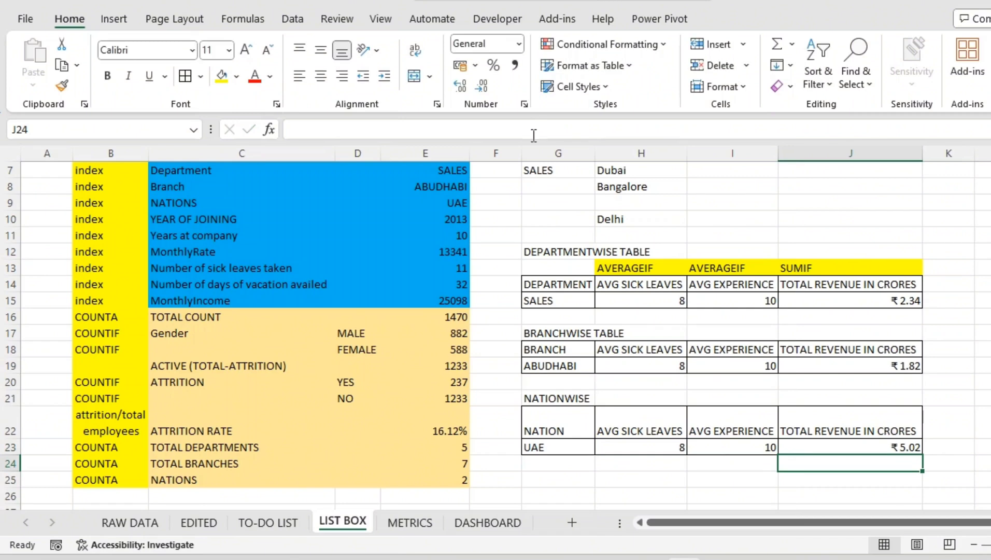
left_click(578, 282)
left_click_drag(575, 285, 877, 309)
left_click_drag(569, 347, 872, 369)
left_click_drag(560, 430, 877, 446)
left_click_drag(879, 521, 899, 521)
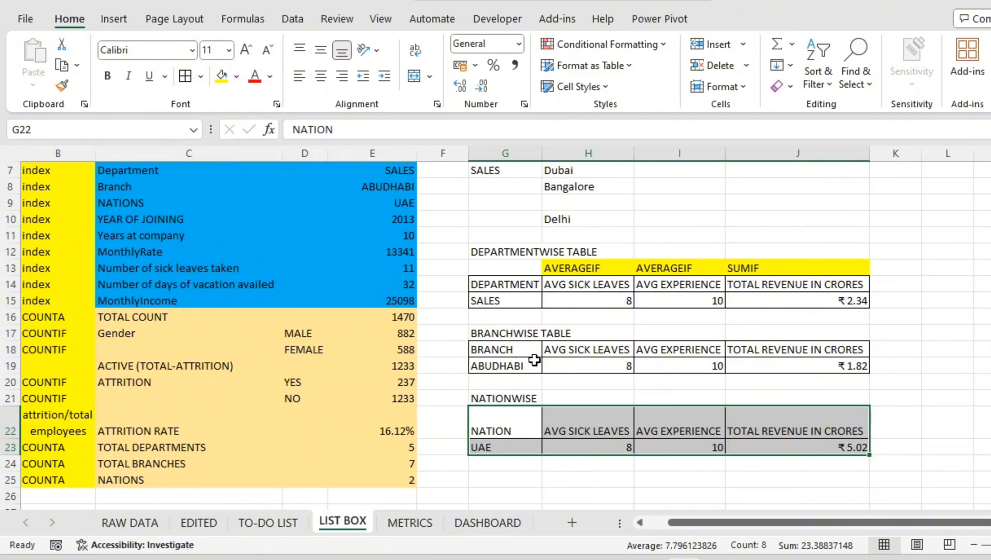